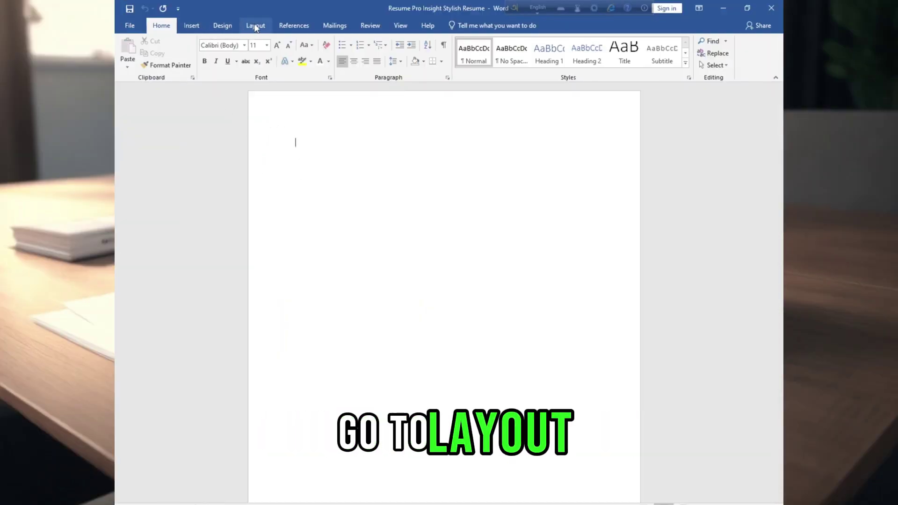
# Set all page margins to 0 through Custom Margins.
pyautogui.click(256, 25)
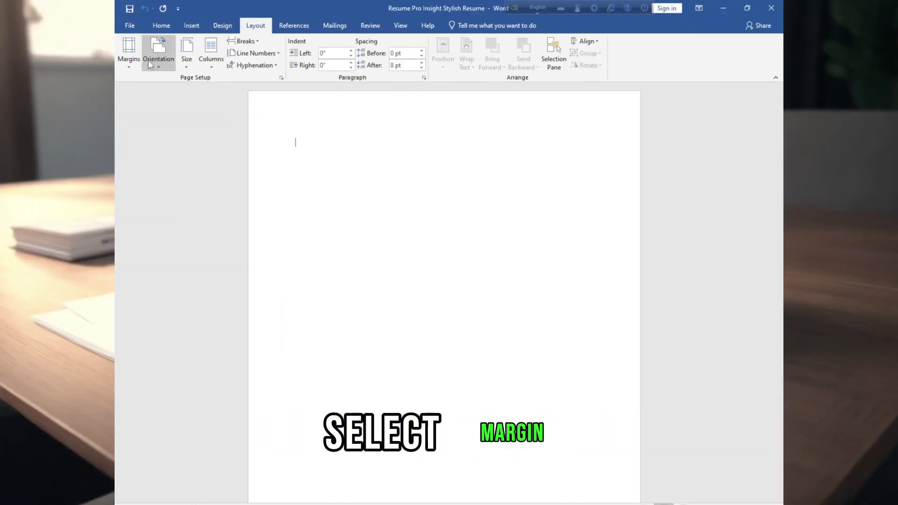
pyautogui.click(129, 53)
pyautogui.click(148, 322)
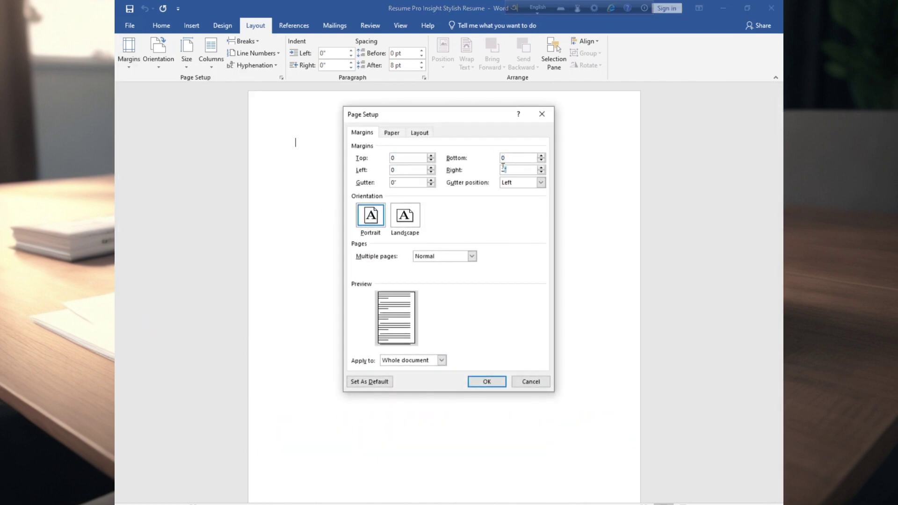
pyautogui.click(483, 382)
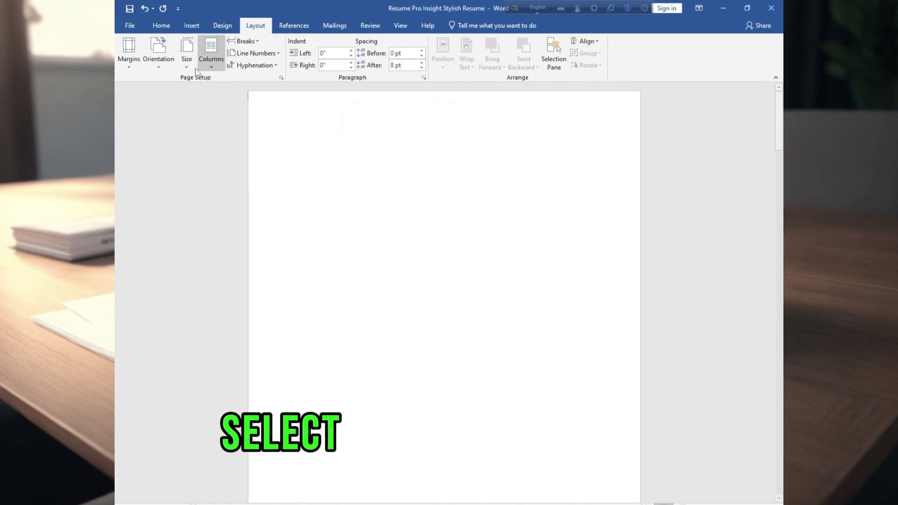
# Set the paper size to A4 and check the settings in print preview.
pyautogui.click(186, 53)
pyautogui.click(208, 222)
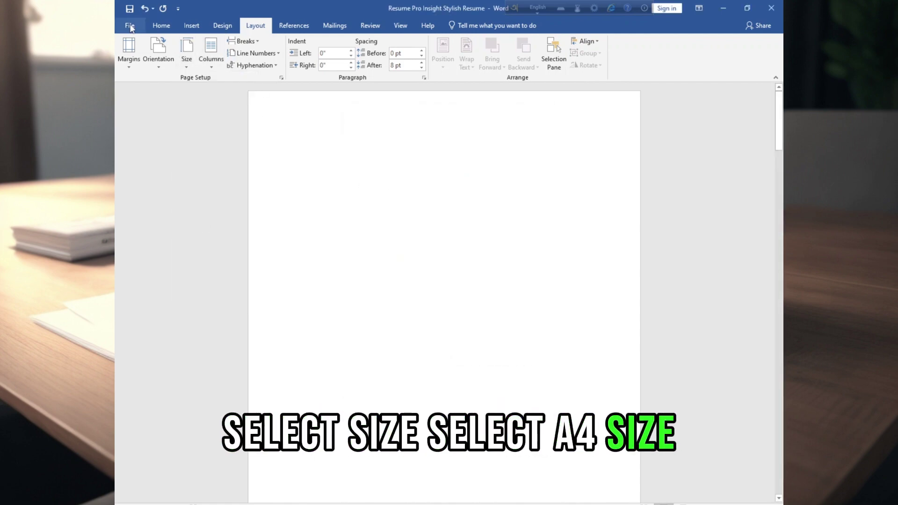
pyautogui.click(129, 25)
pyautogui.click(137, 169)
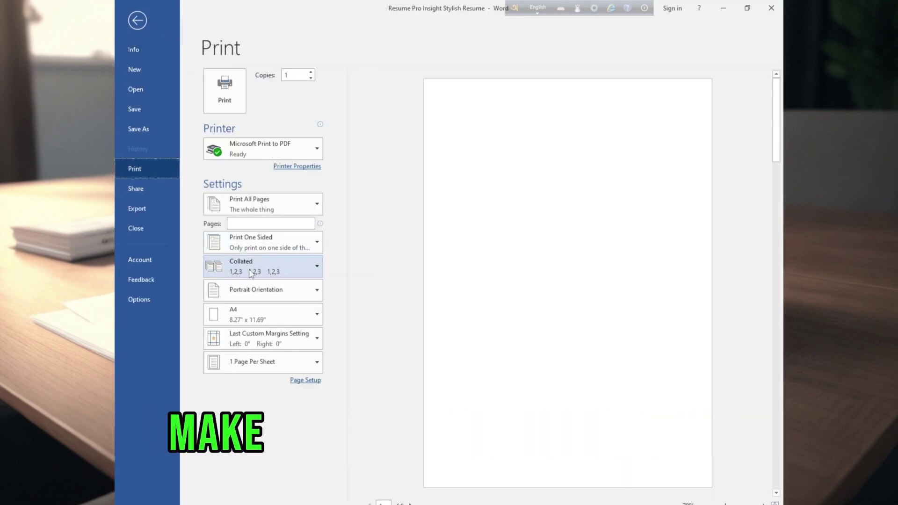
pyautogui.click(136, 20)
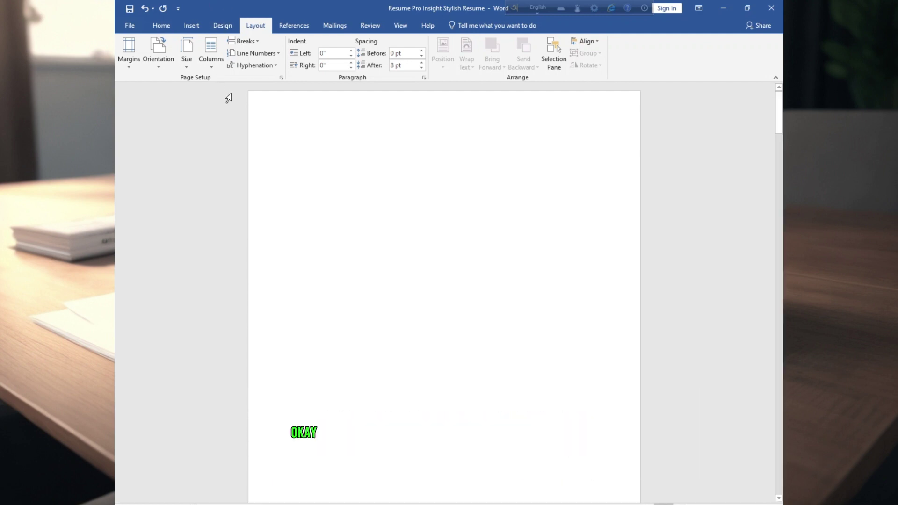
# Draw a rectangle across the top of the page, sized 1.65 in by 5.89 in.
pyautogui.click(190, 23)
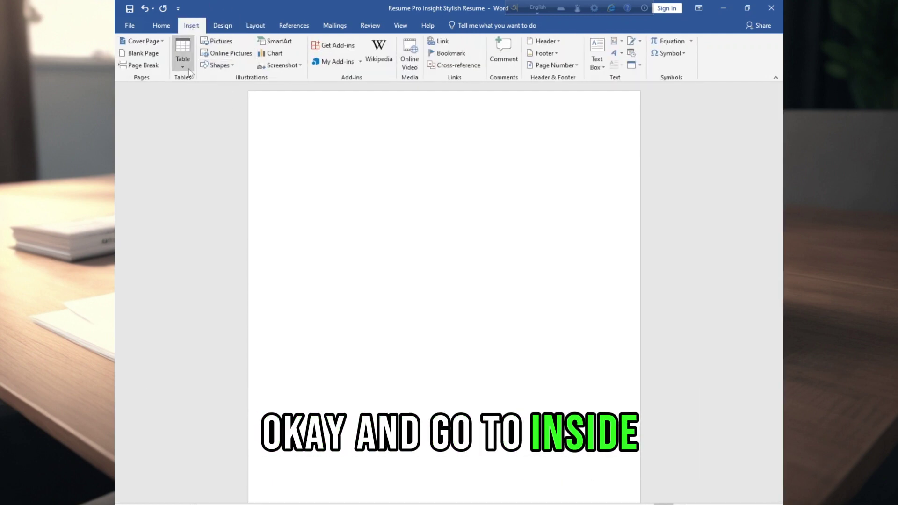
pyautogui.click(225, 66)
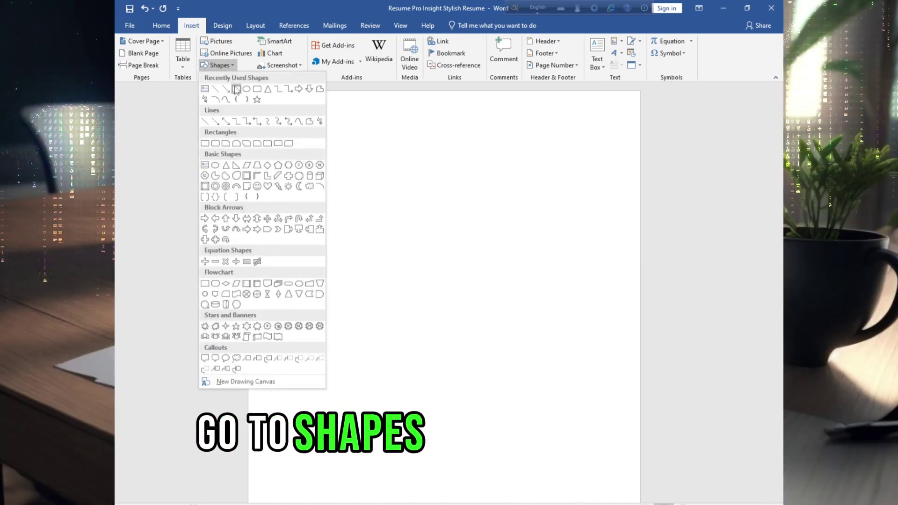
pyautogui.click(236, 98)
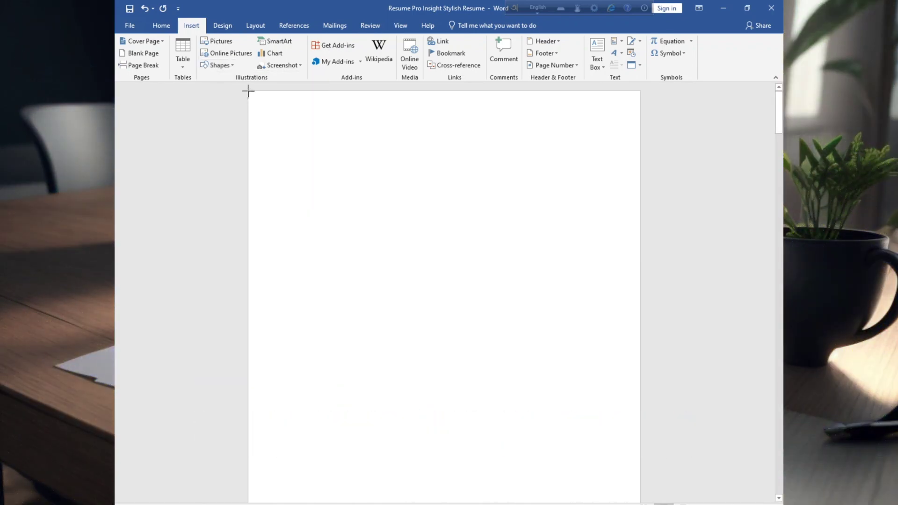
pyautogui.moveTo(321, 130); pyautogui.dragTo(555, 204)
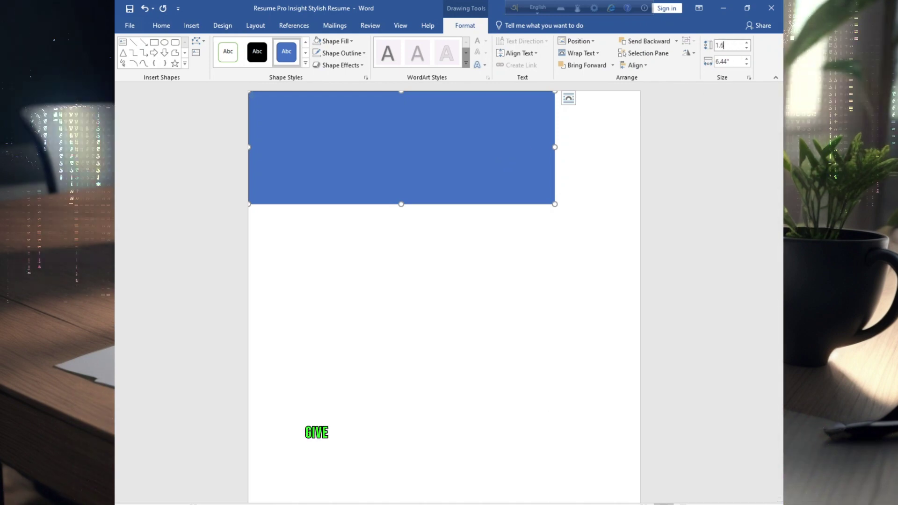
pyautogui.write('.65')
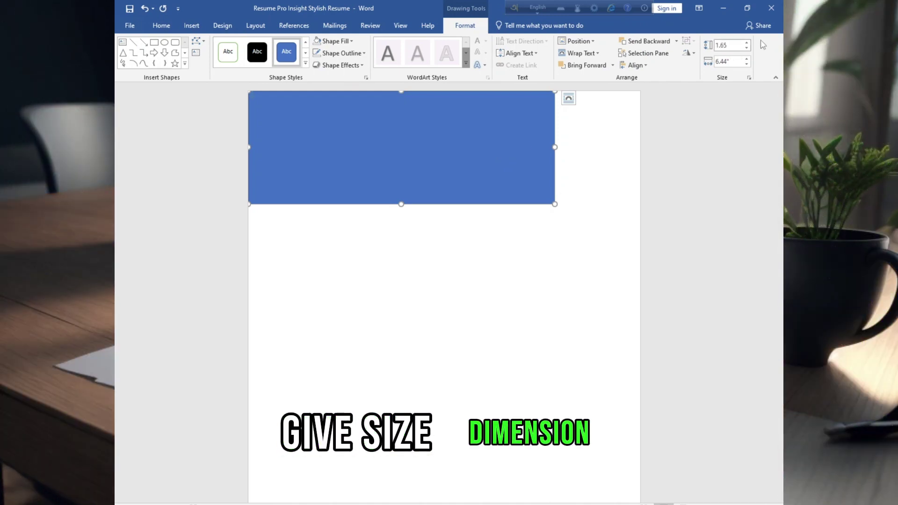
pyautogui.click(734, 61)
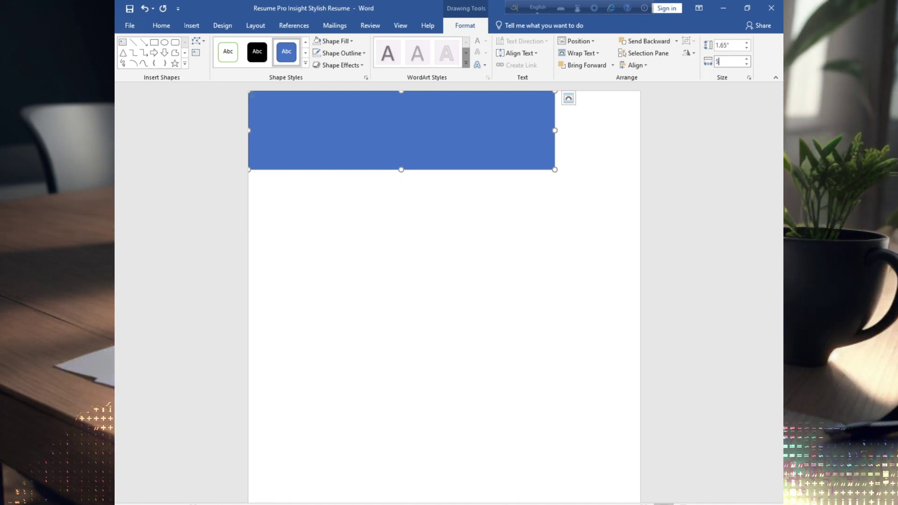
pyautogui.write('5.89')
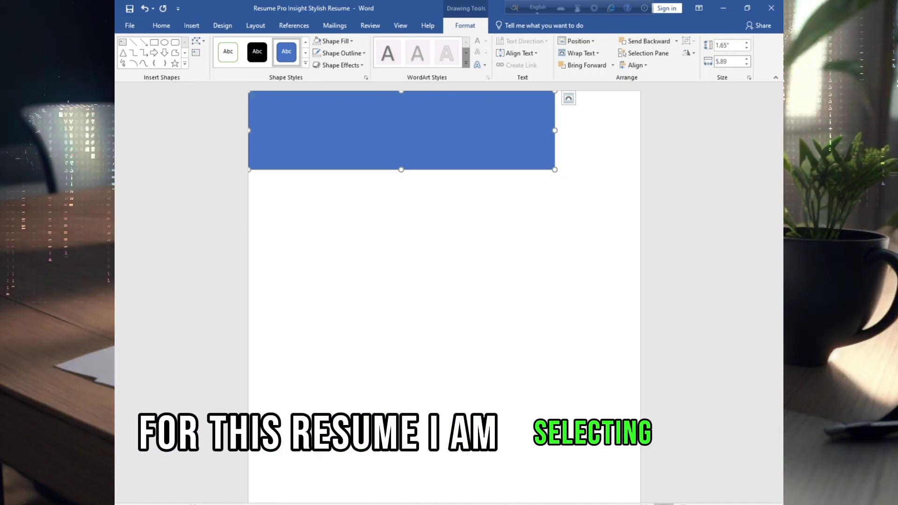
pyautogui.press('Return')
pyautogui.keyDown('ctrl'); pyautogui.scroll(5, 547, 296); pyautogui.keyUp('ctrl')
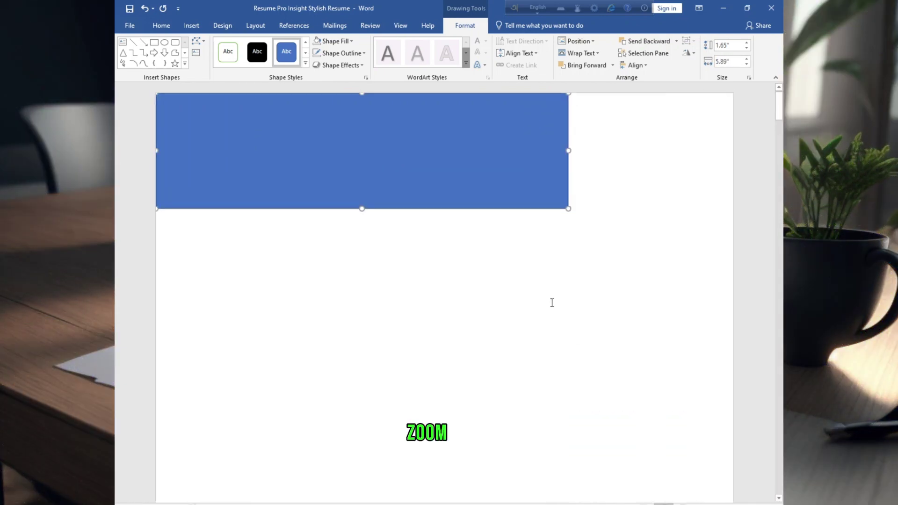
# Slant the rectangle's right edge by dragging its bottom-right point left with Edit Points.
pyautogui.rightClick(448, 123)
pyautogui.click(475, 199)
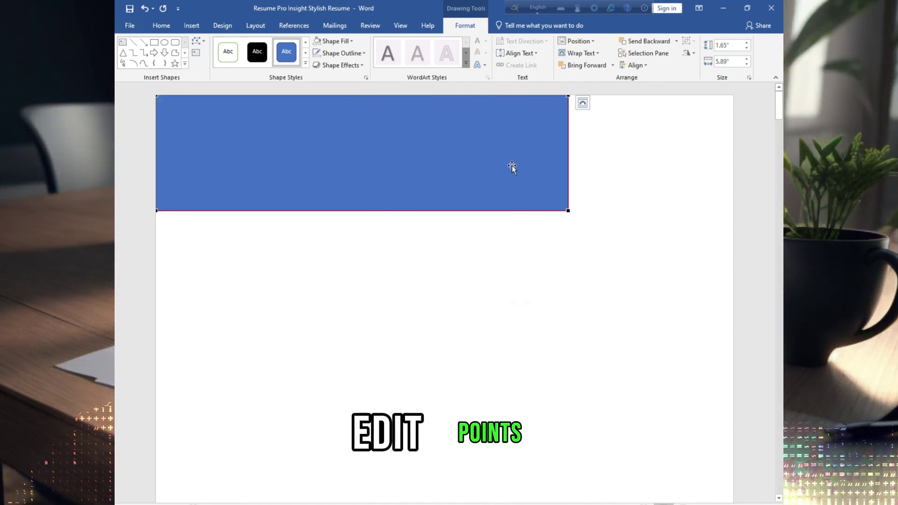
pyautogui.moveTo(568, 210); pyautogui.dragTo(520, 211)
pyautogui.click(486, 164)
# Draw a second rectangle at top right and slant its left edge to leave a gap.
pyautogui.click(192, 26)
pyautogui.click(220, 64)
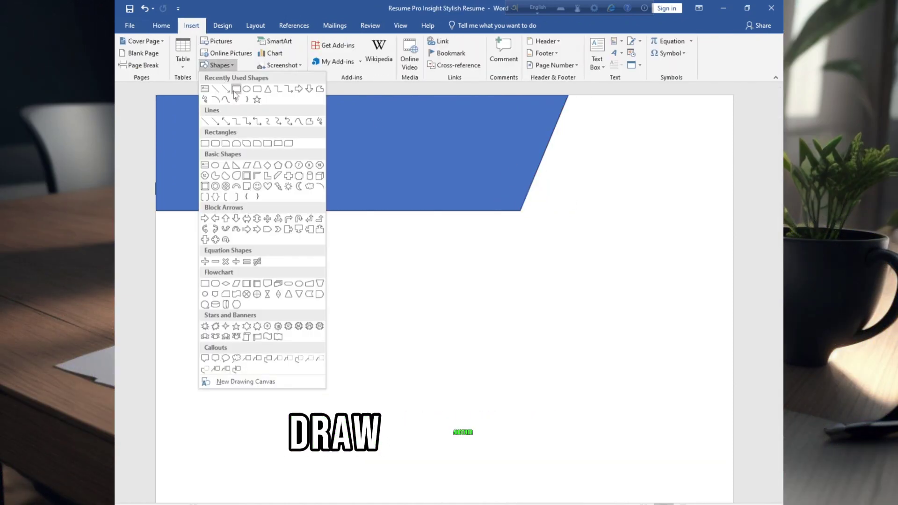
pyautogui.click(209, 140)
pyautogui.moveTo(534, 96); pyautogui.dragTo(764, 204)
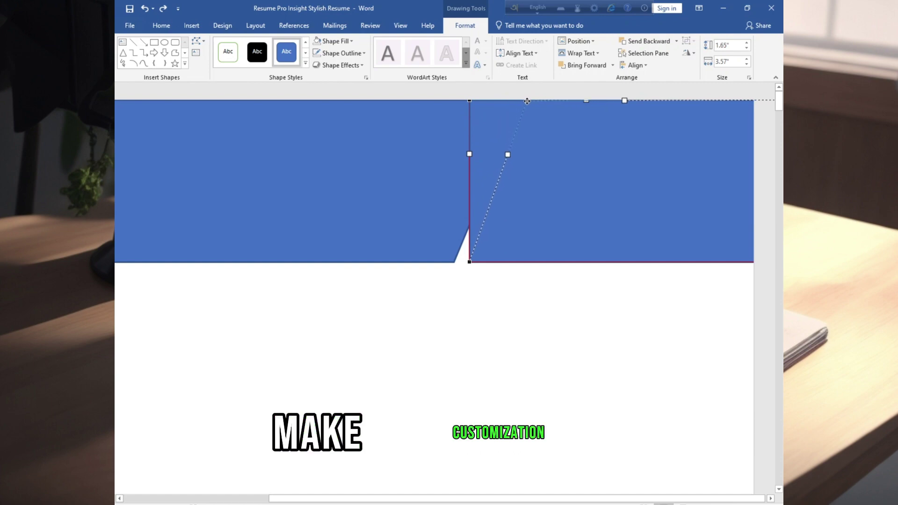
pyautogui.moveTo(514, 100); pyautogui.dragTo(538, 100)
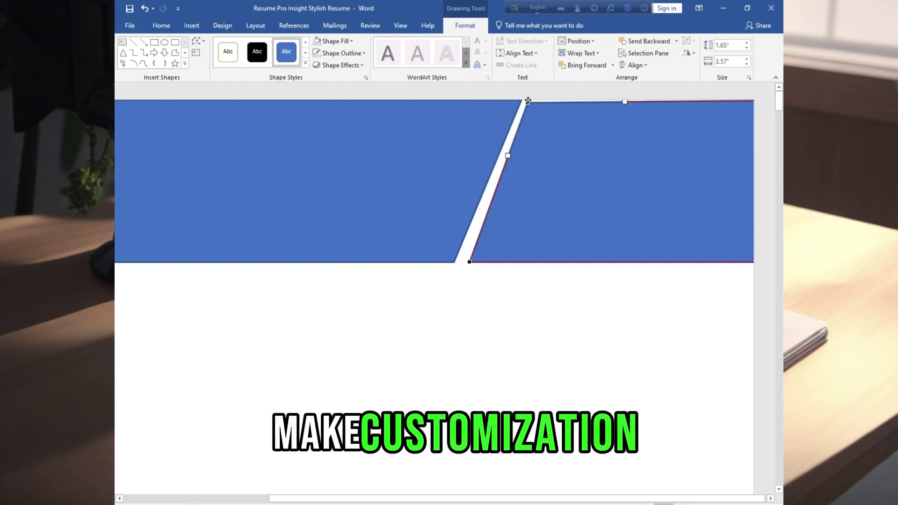
# Fill the left header shape with the magenta hexagon from the Standard colour palette.
pyautogui.click(552, 295)
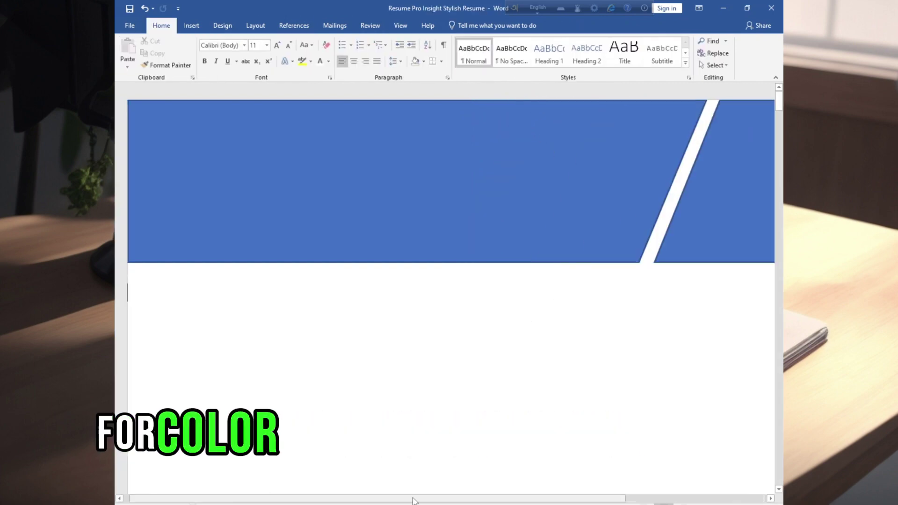
pyautogui.rightClick(277, 161)
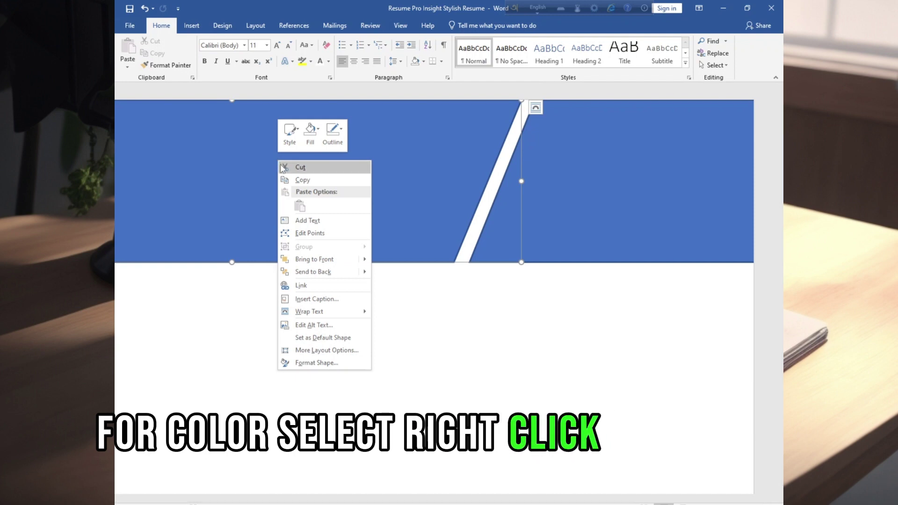
pyautogui.click(319, 135)
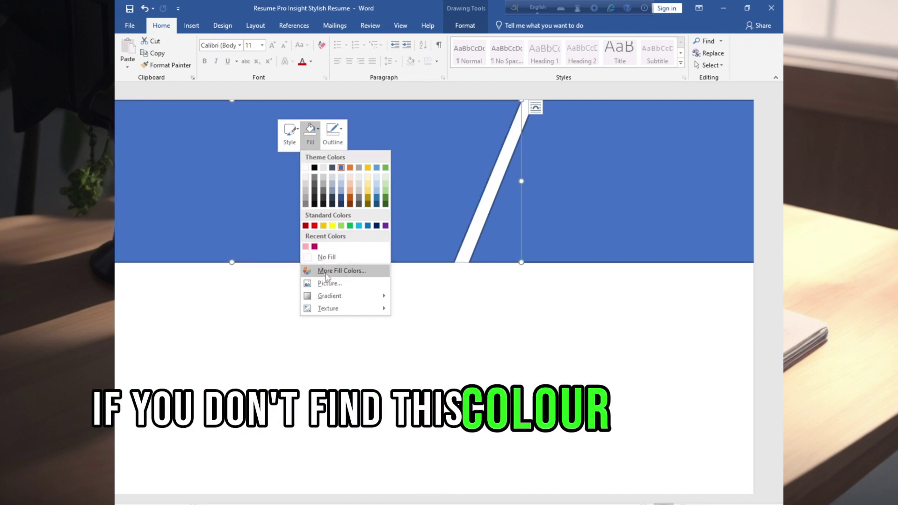
pyautogui.click(352, 273)
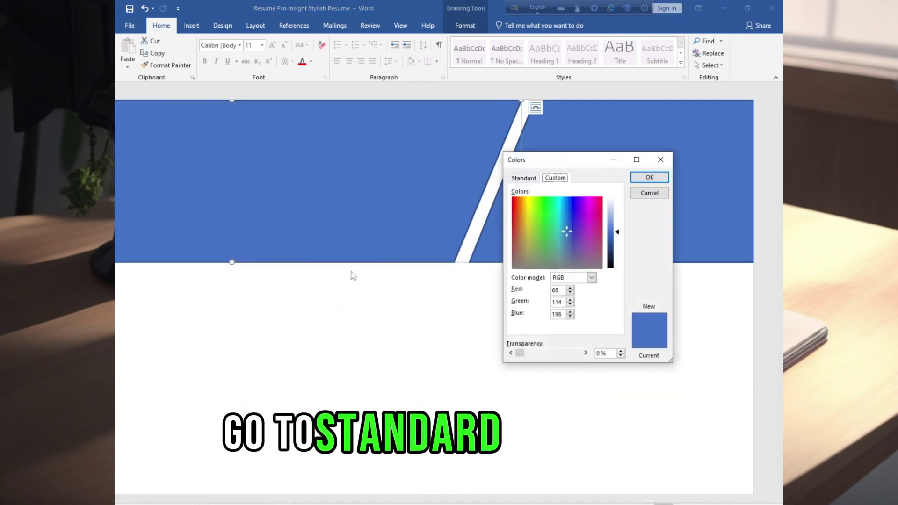
pyautogui.click(522, 179)
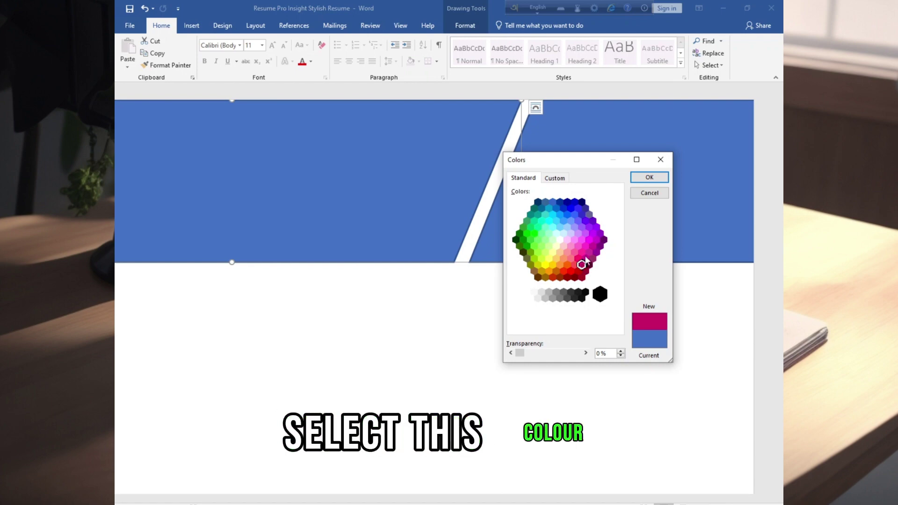
pyautogui.click(639, 179)
# Remove the outline from the magenta header shape.
pyautogui.rightClick(305, 117)
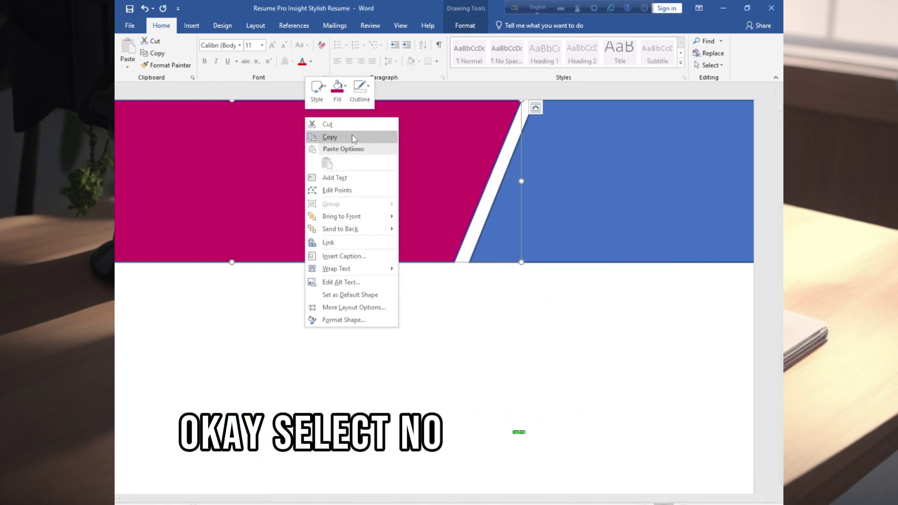
pyautogui.click(361, 89)
pyautogui.click(372, 214)
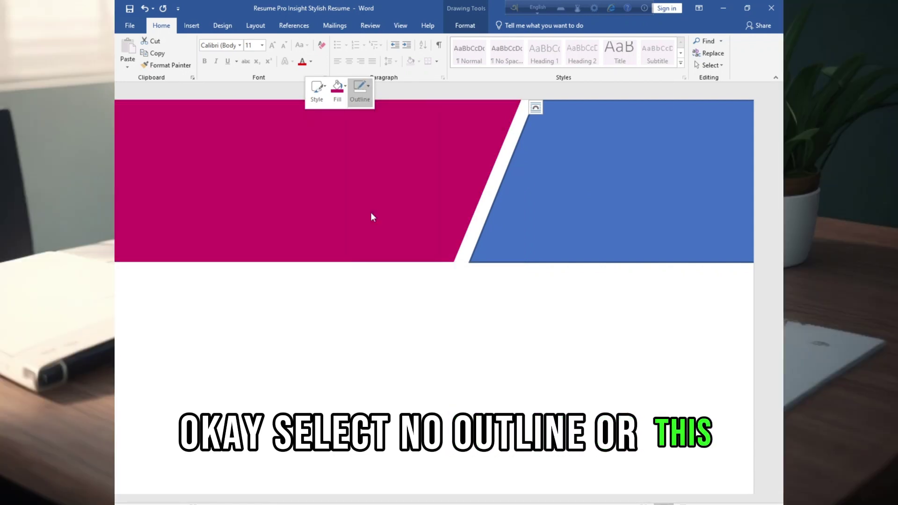
# Fill the right header shape with pink, RGB 255/151/153.
pyautogui.click(574, 183)
pyautogui.rightClick(574, 171)
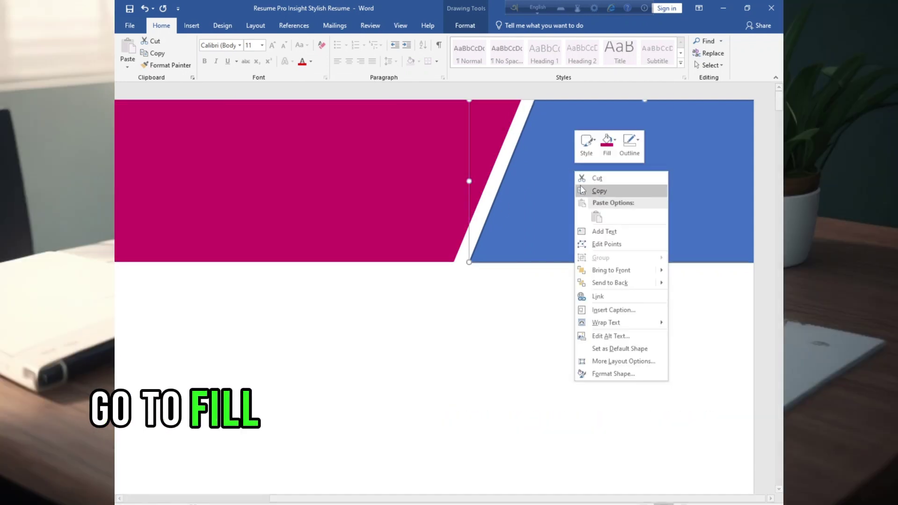
pyautogui.click(607, 146)
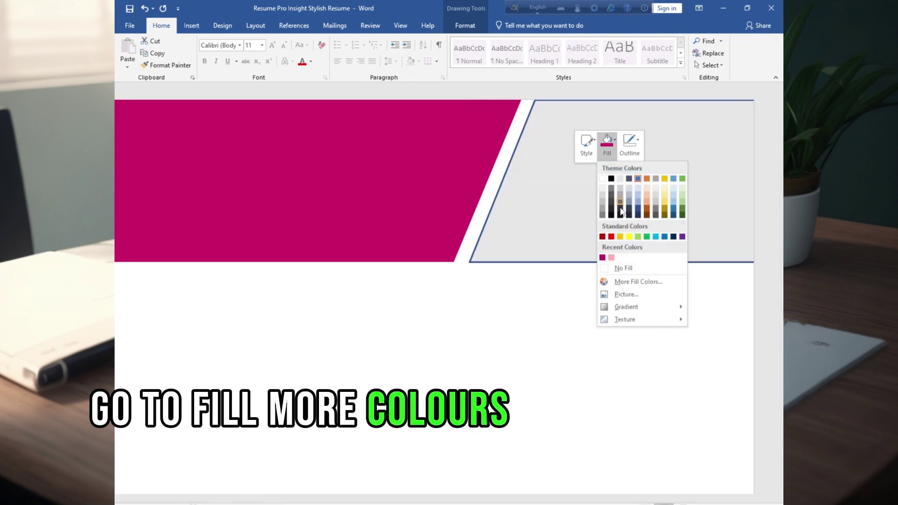
pyautogui.click(636, 281)
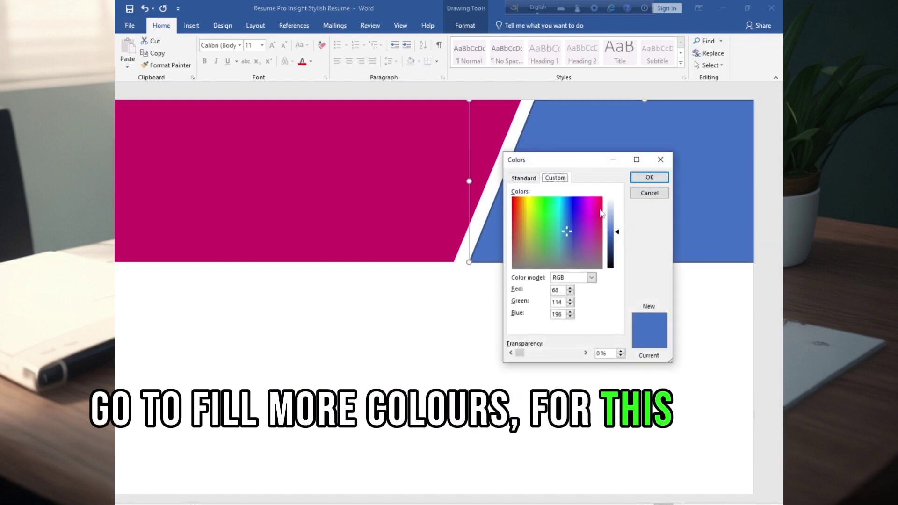
pyautogui.click(522, 178)
pyautogui.click(573, 259)
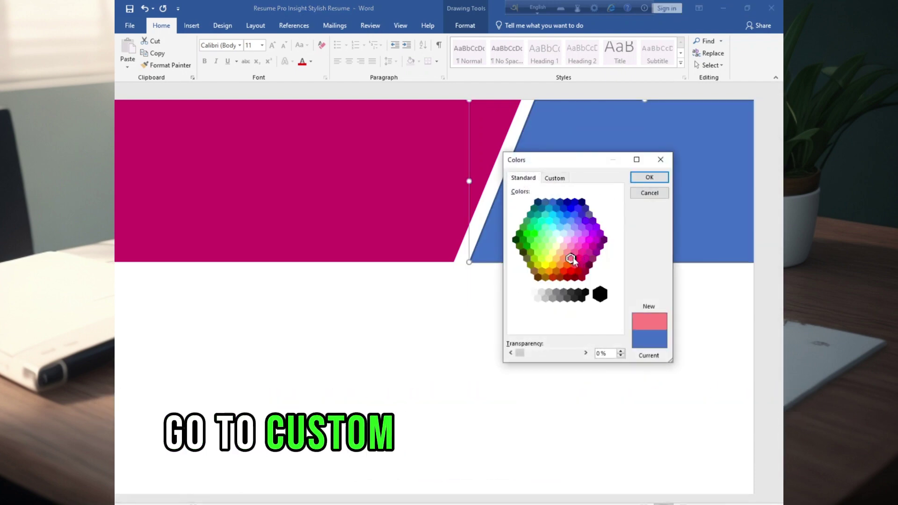
pyautogui.click(560, 180)
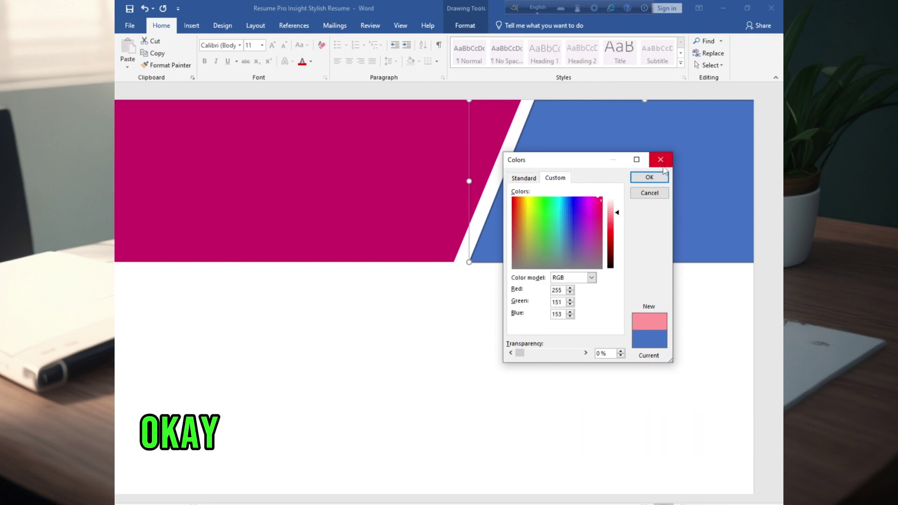
pyautogui.click(649, 178)
# Remove the pink shape's outline and deselect it.
pyautogui.rightClick(621, 156)
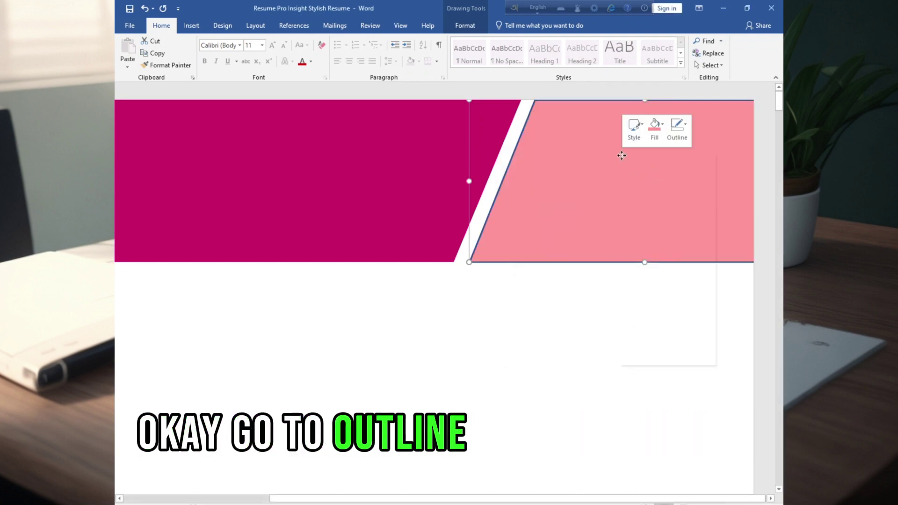
pyautogui.click(677, 130)
pyautogui.click(702, 252)
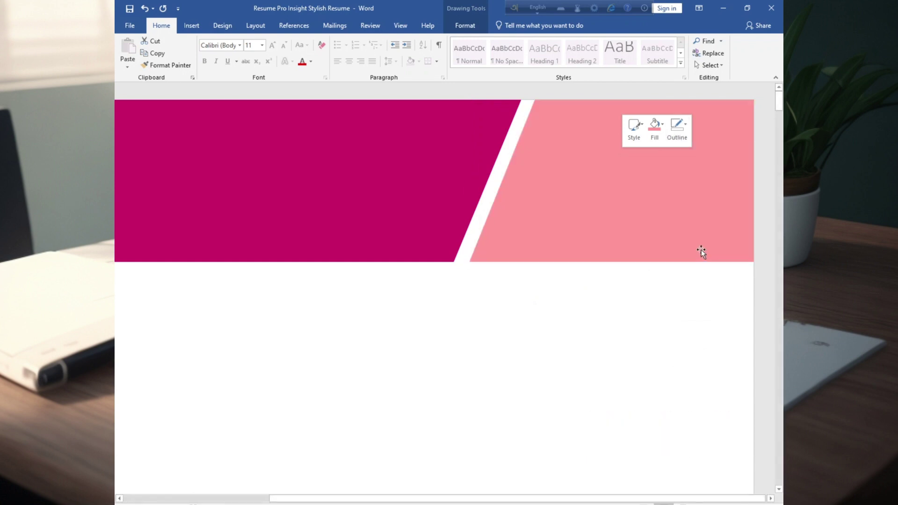
pyautogui.click(569, 312)
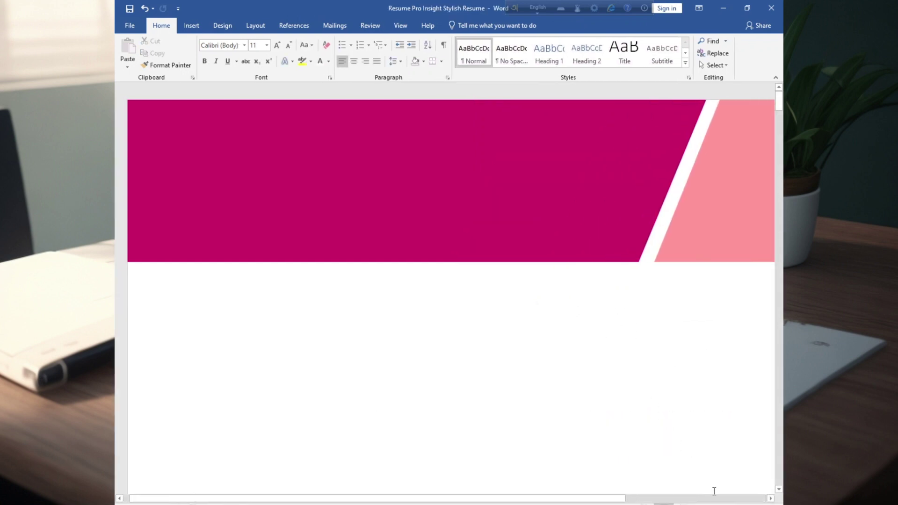
pyautogui.scroll(-3, 215, 98)
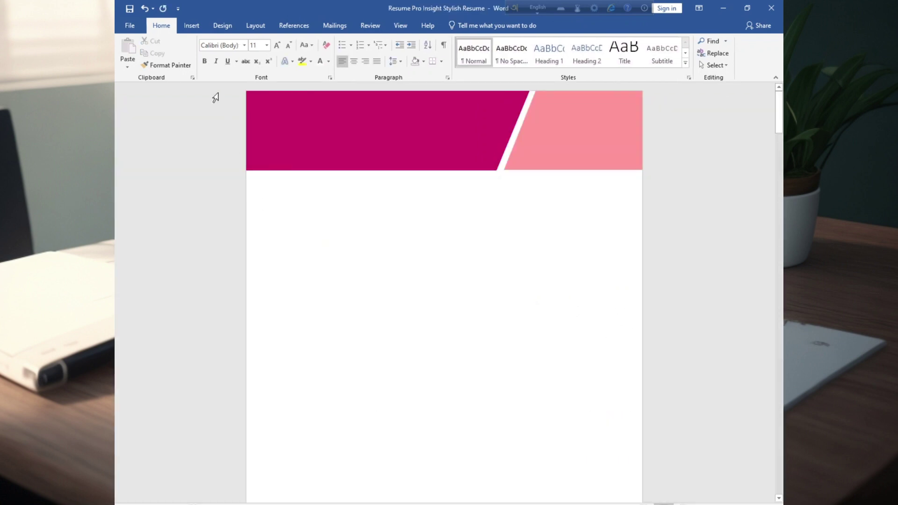
pyautogui.click(192, 26)
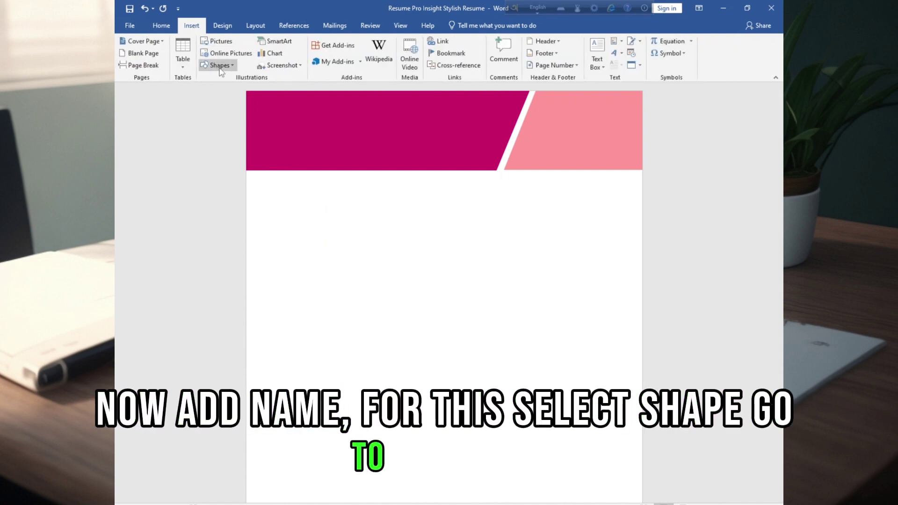
pyautogui.click(219, 66)
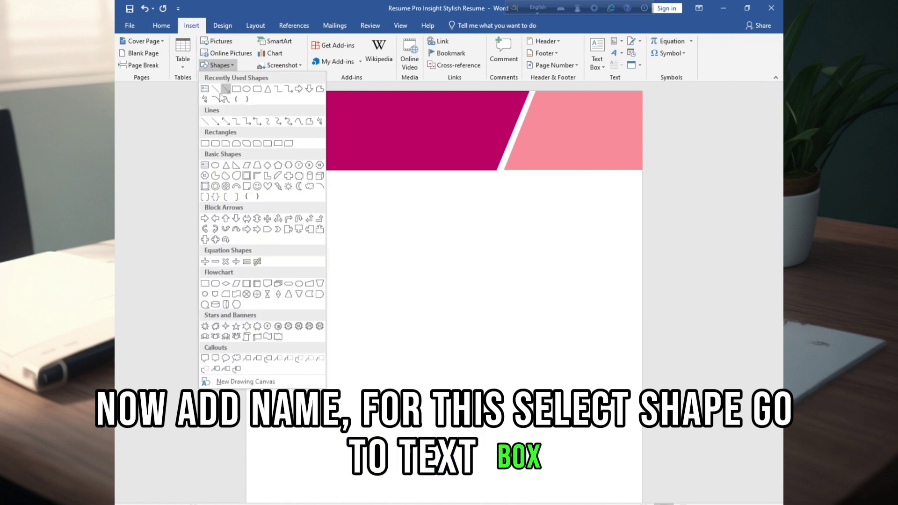
pyautogui.click(205, 89)
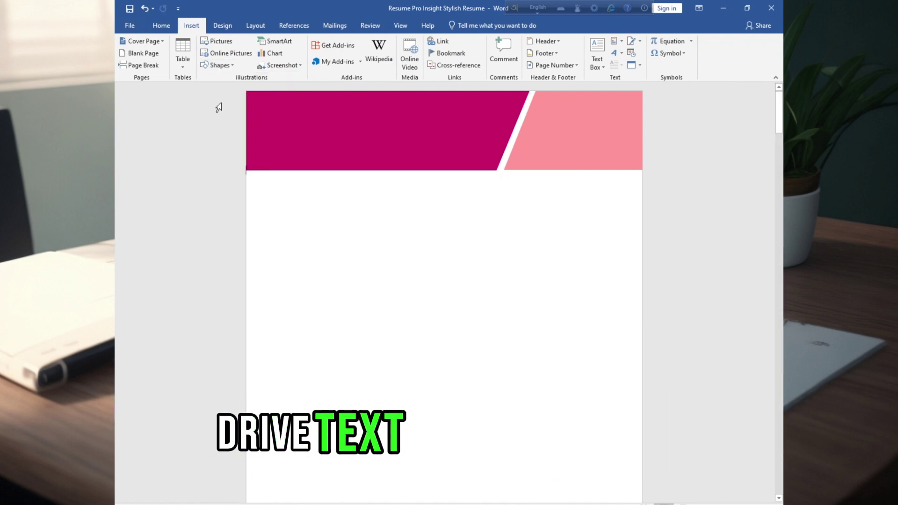
pyautogui.moveTo(327, 108); pyautogui.dragTo(498, 171)
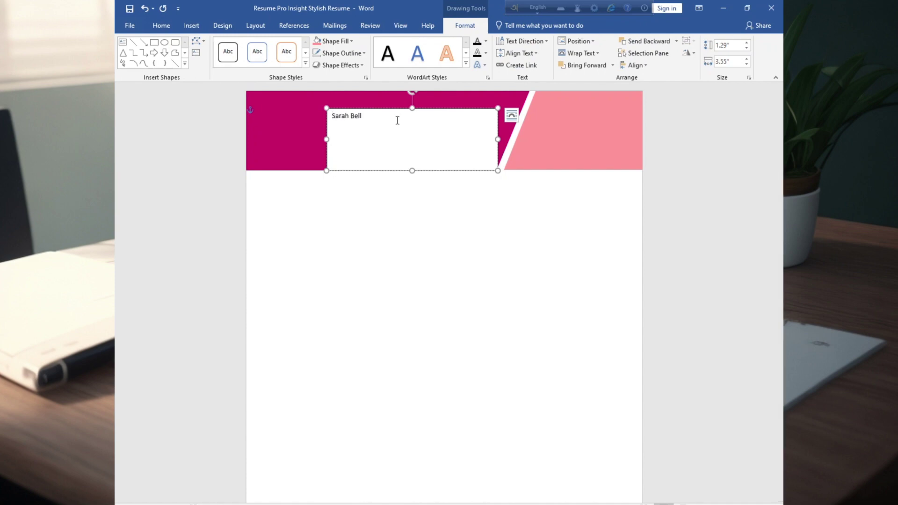
pyautogui.write('Graphics Designer')
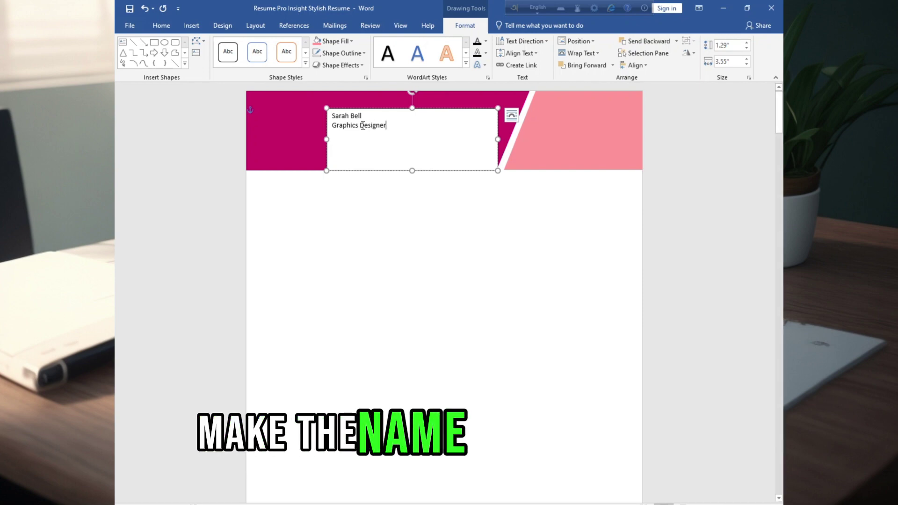
pyautogui.moveTo(369, 115); pyautogui.dragTo(324, 110)
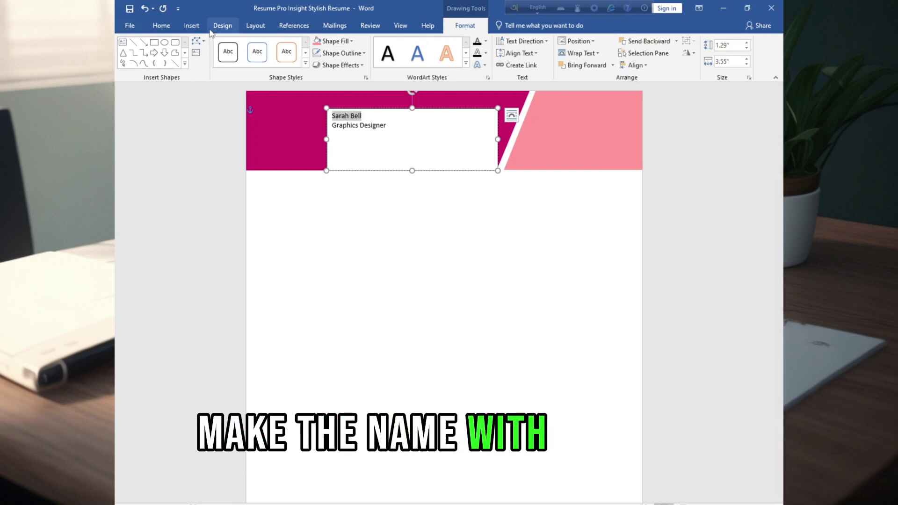
# Set the name to 45 pt with a bold first name, and the job title to 20 pt.
pyautogui.click(161, 25)
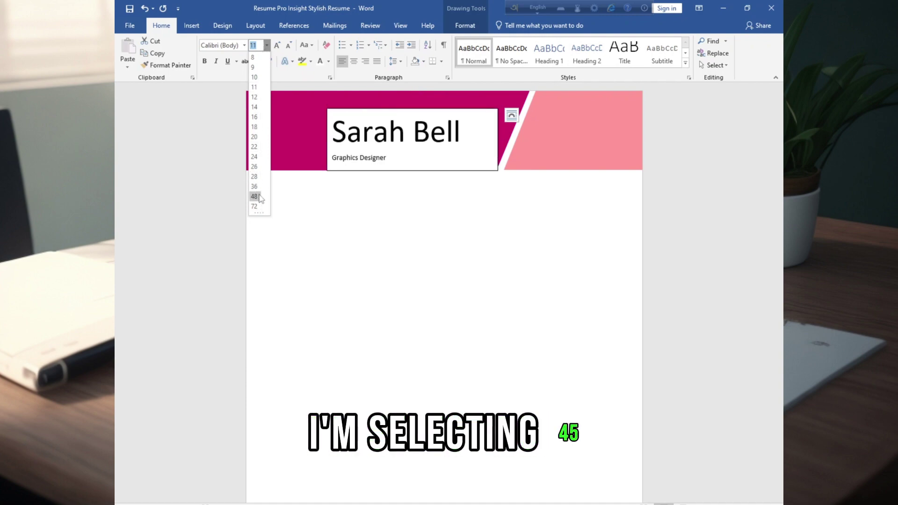
pyautogui.click(255, 197)
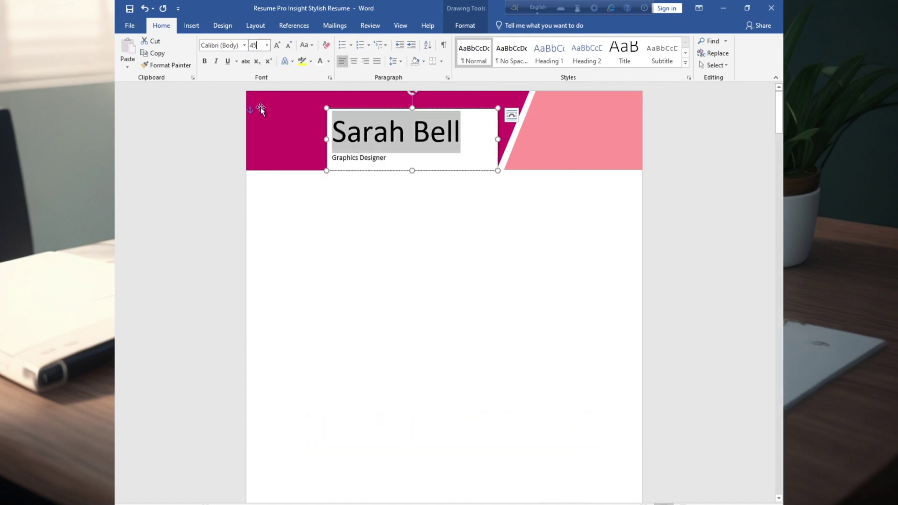
pyautogui.click(395, 133)
pyautogui.moveTo(401, 131); pyautogui.dragTo(330, 133)
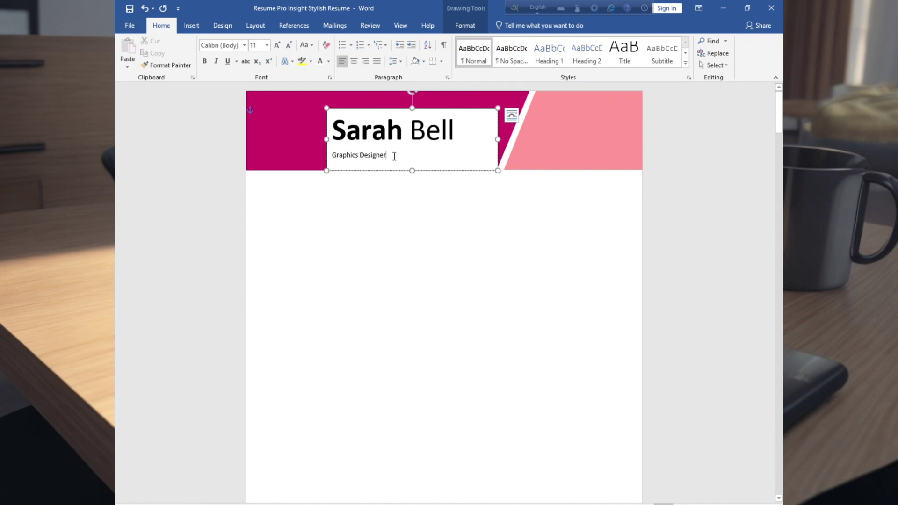
pyautogui.moveTo(388, 155); pyautogui.dragTo(331, 155)
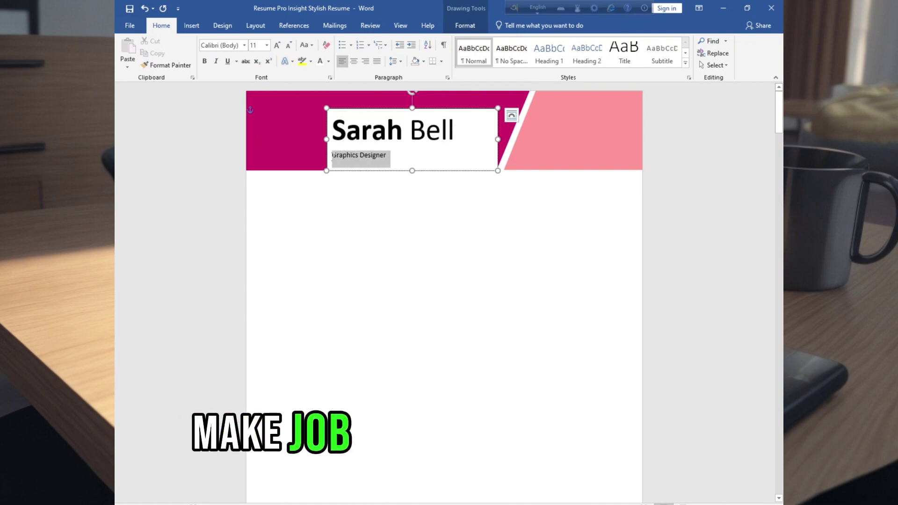
pyautogui.click(267, 46)
pyautogui.click(255, 136)
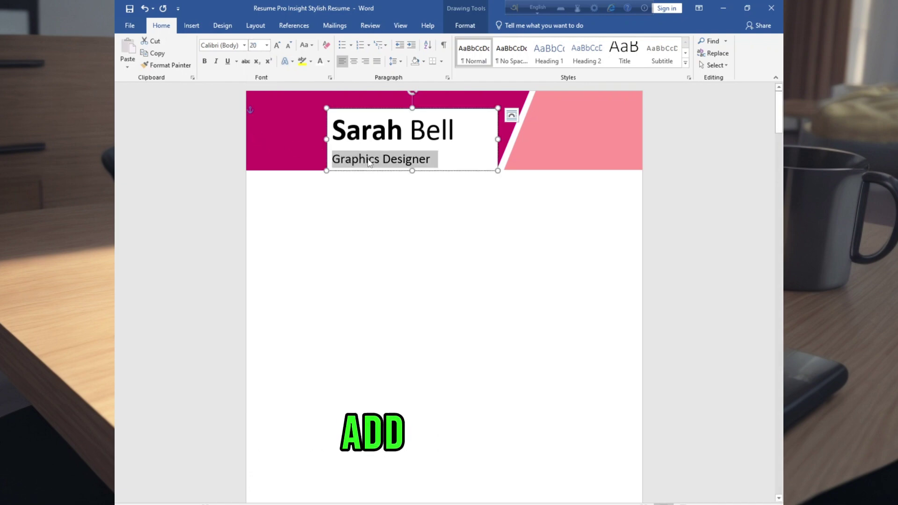
# Colour the word Graphics gold and the name white.
pyautogui.moveTo(369, 162); pyautogui.dragTo(334, 152)
pyautogui.rightClick(339, 162)
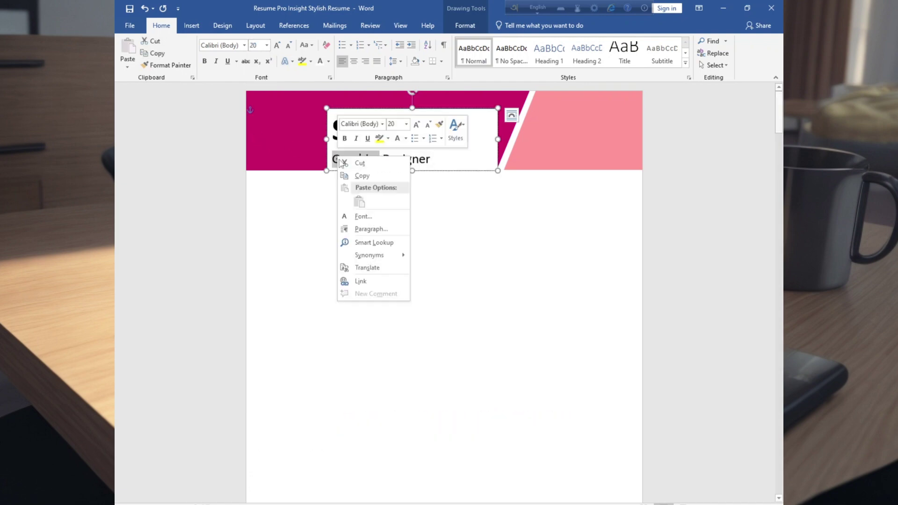
pyautogui.click(328, 61)
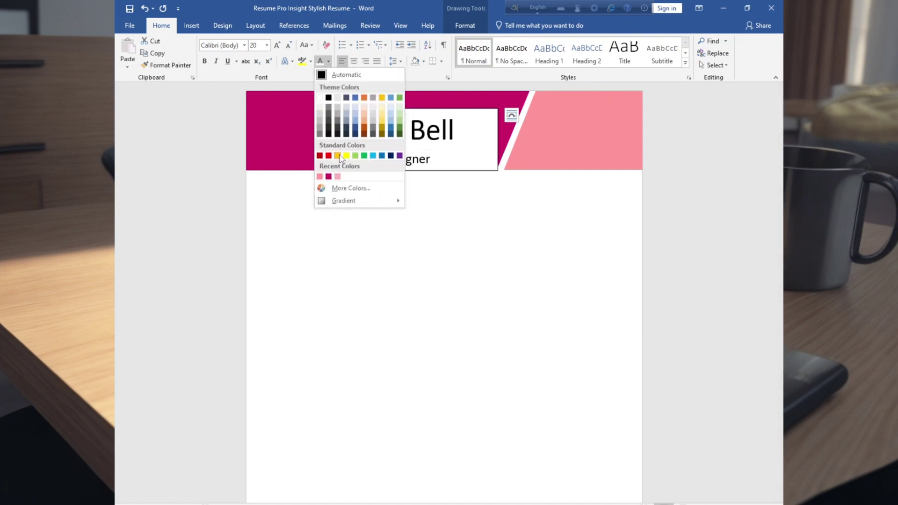
pyautogui.click(337, 156)
pyautogui.click(423, 153)
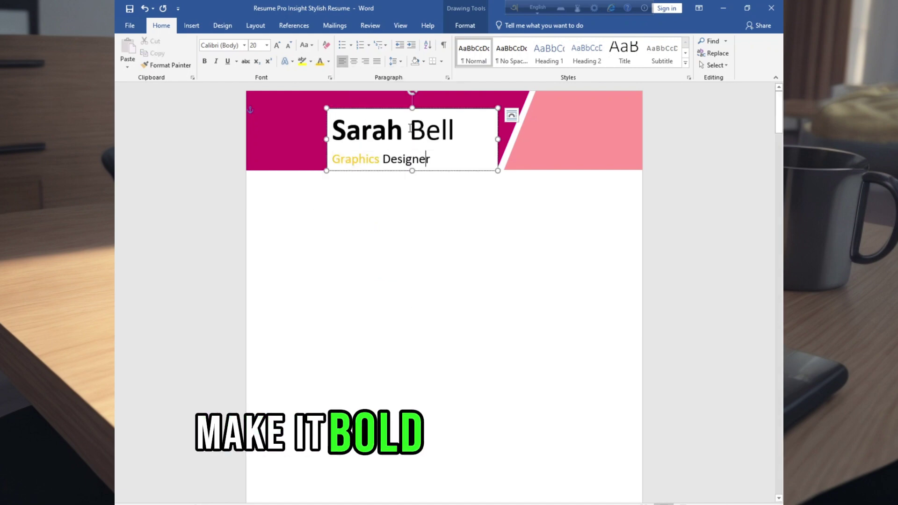
pyautogui.moveTo(379, 159); pyautogui.dragTo(331, 158)
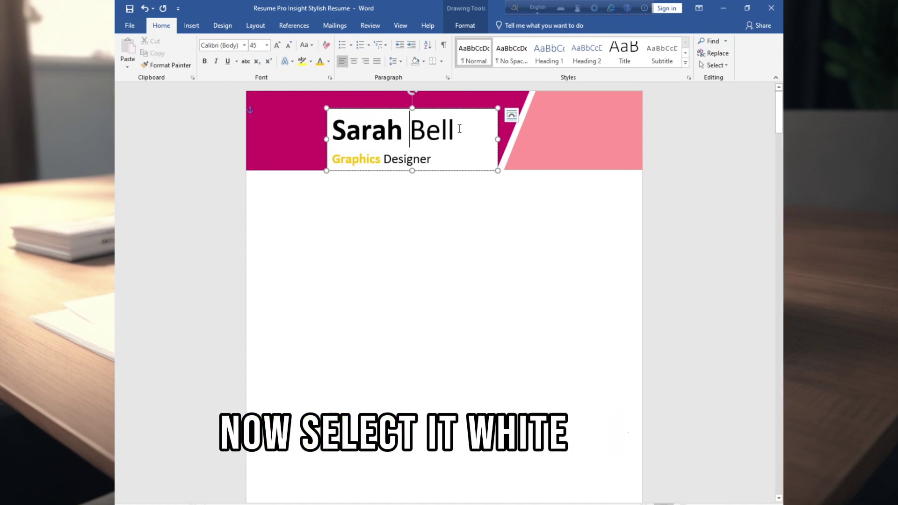
pyautogui.moveTo(460, 129); pyautogui.dragTo(331, 130)
pyautogui.click(328, 61)
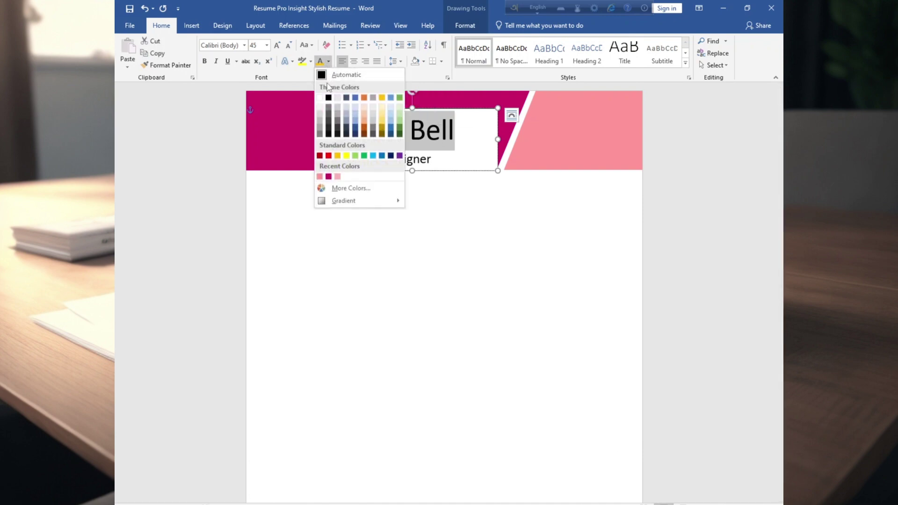
pyautogui.click(320, 98)
# Give the text box No Fill and No Outline.
pyautogui.rightClick(439, 111)
pyautogui.click(477, 80)
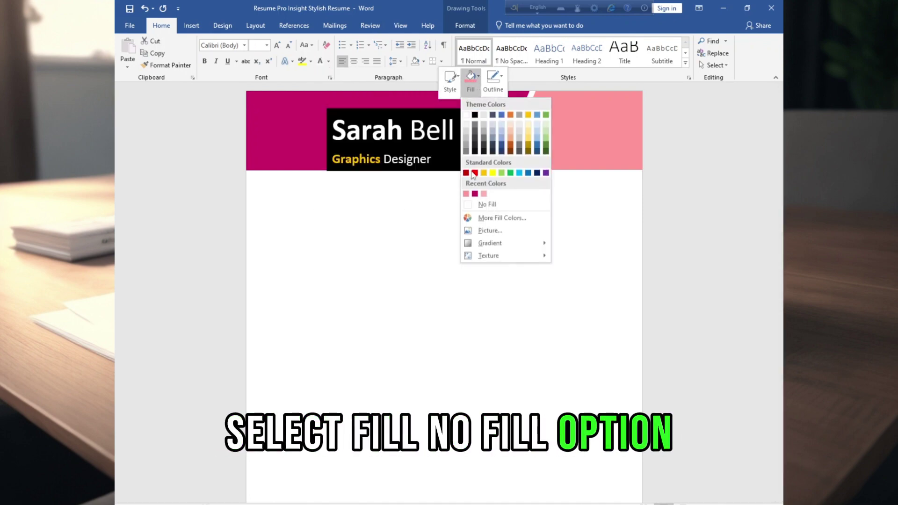
pyautogui.click(481, 203)
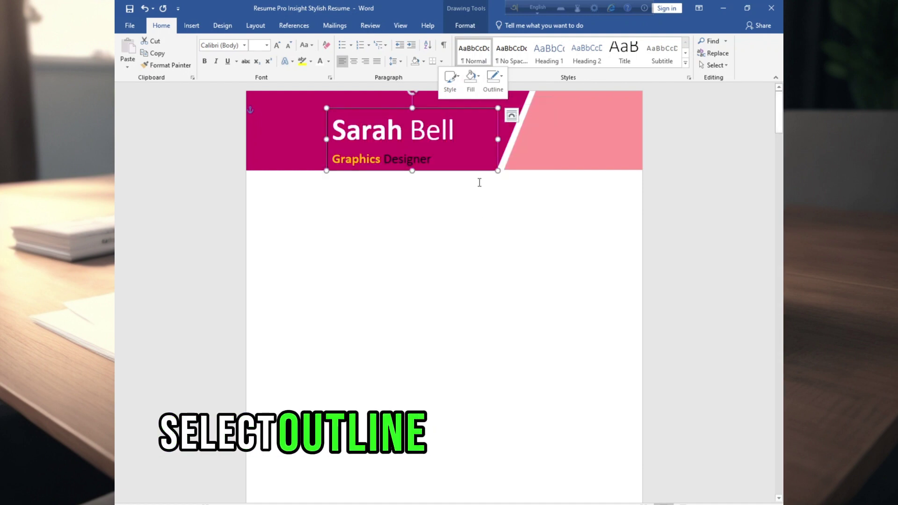
pyautogui.click(494, 79)
pyautogui.click(505, 204)
# Nudge the text box into position and underline the word Graphics.
pyautogui.press('Up')
pyautogui.press('Up')
pyautogui.press('Up')
pyautogui.press('Up')
pyautogui.press('Up')
pyautogui.press('Up')
pyautogui.press('Up')
pyautogui.press('Up')
pyautogui.press('Up')
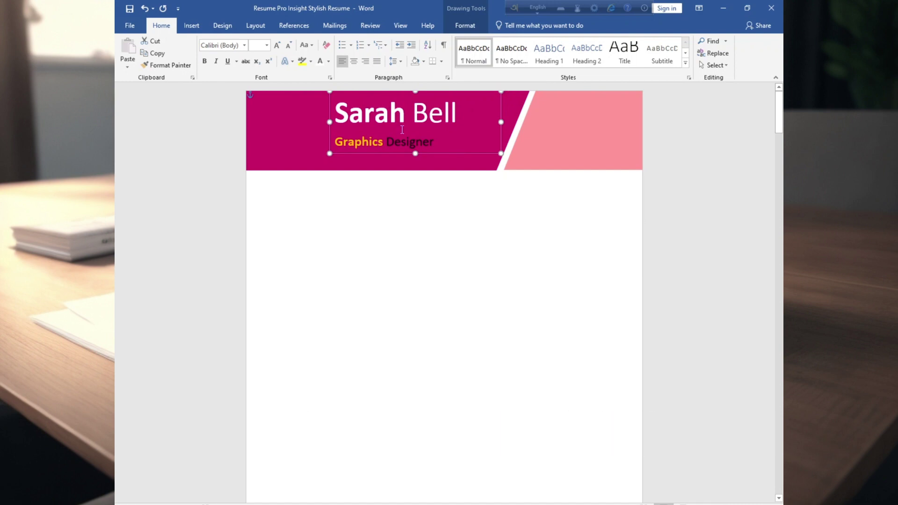
pyautogui.press('Down')
pyautogui.press('Down')
pyautogui.press('Down')
pyautogui.press('Down')
pyautogui.press('Down')
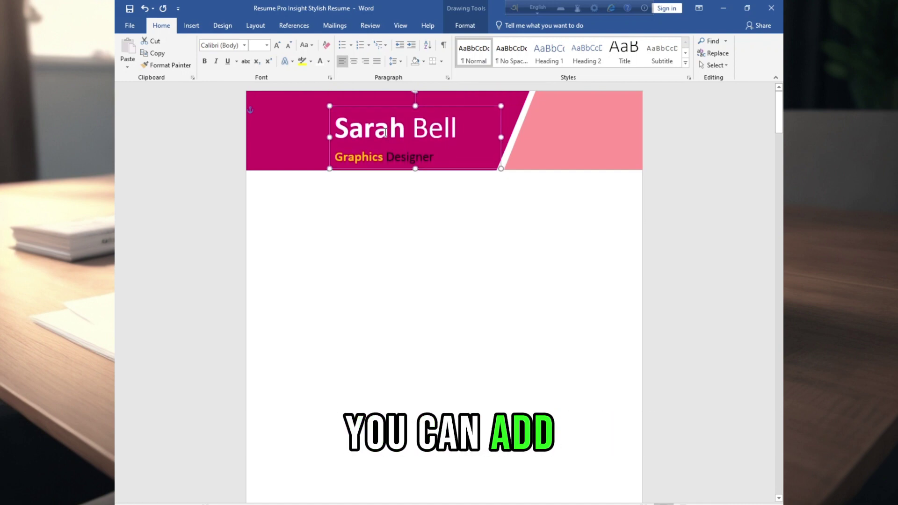
pyautogui.press('Down')
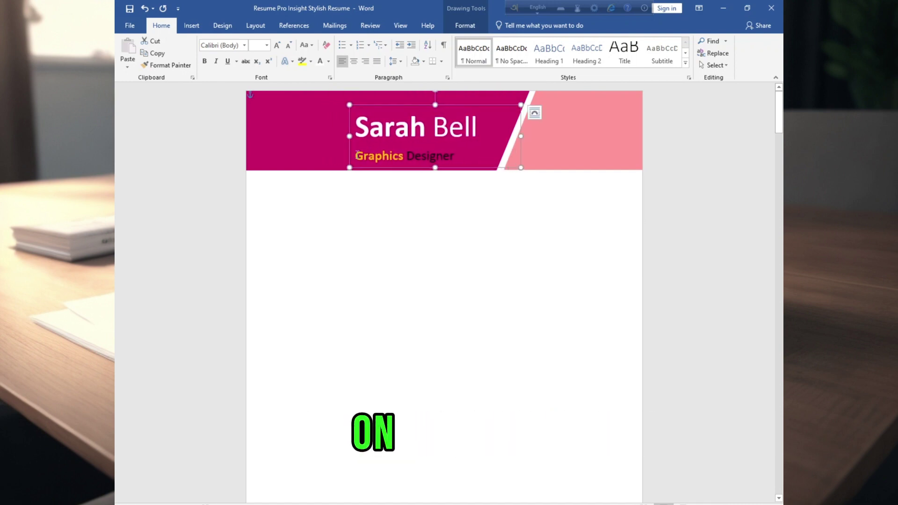
pyautogui.click(399, 155)
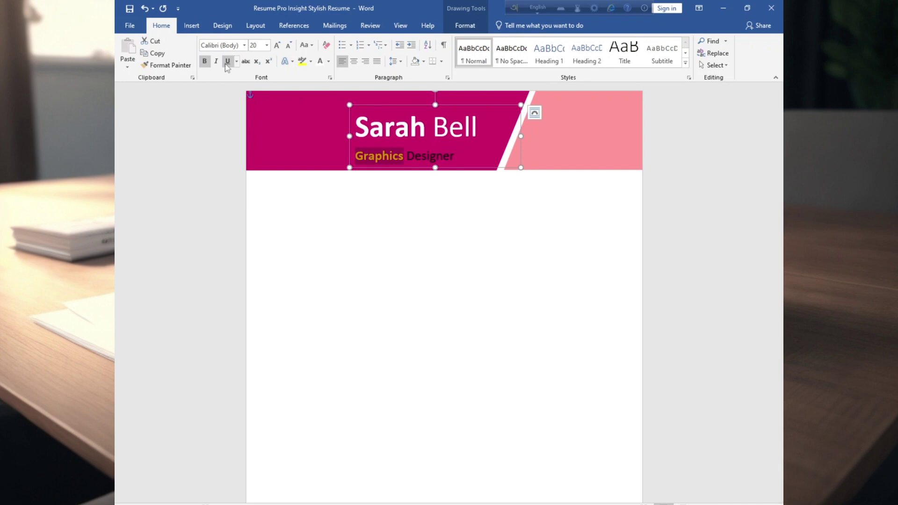
pyautogui.click(341, 145)
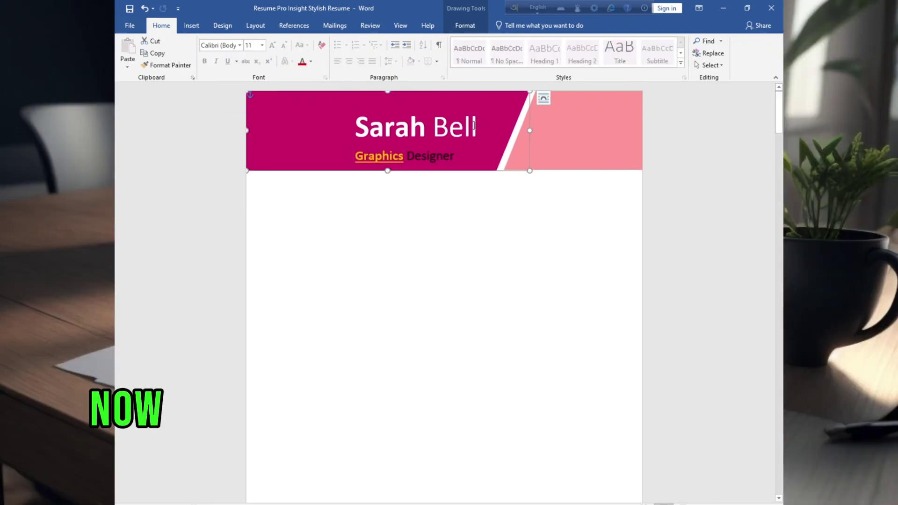
# Insert the portrait photo and crop it to an oval.
pyautogui.click(295, 210)
pyautogui.click(191, 25)
pyautogui.click(220, 42)
pyautogui.click(379, 373)
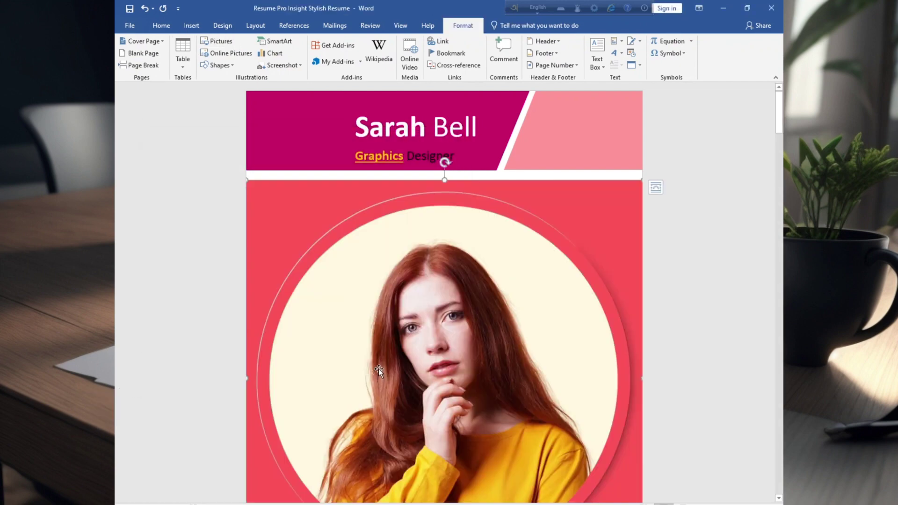
pyautogui.click(676, 66)
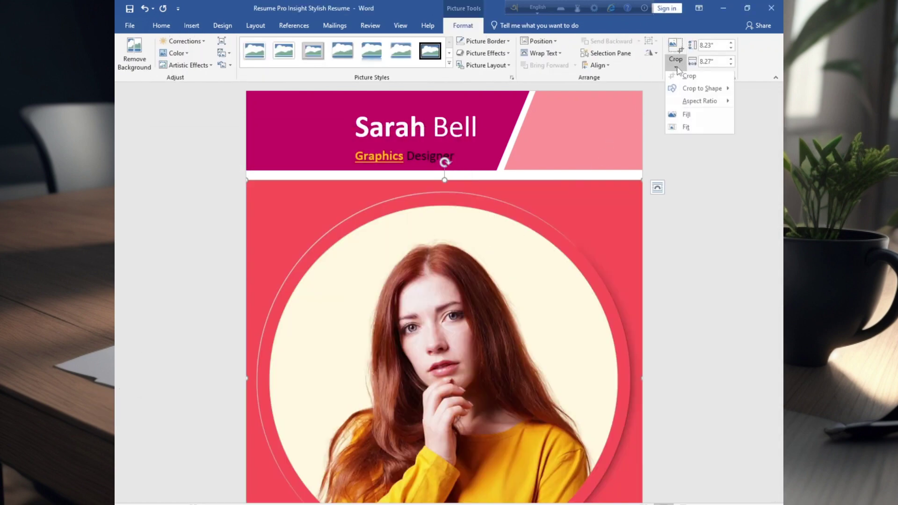
pyautogui.click(695, 95)
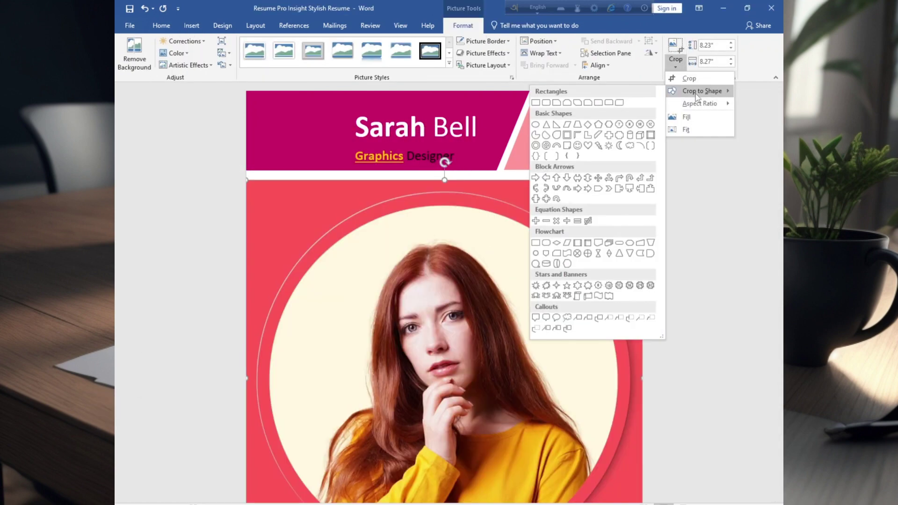
pyautogui.click(536, 253)
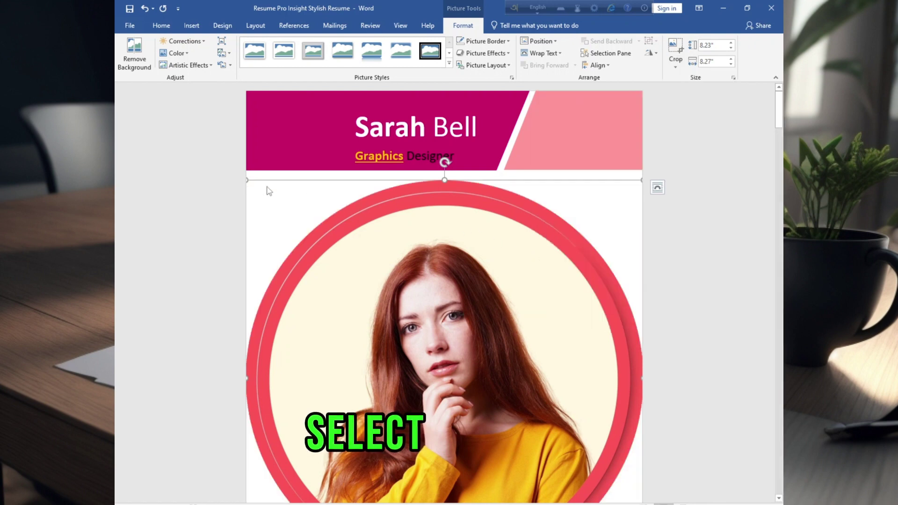
# Set the photo to In Front of Text, move it into the header, and shrink it.
pyautogui.rightClick(363, 226)
pyautogui.moveTo(394, 391)
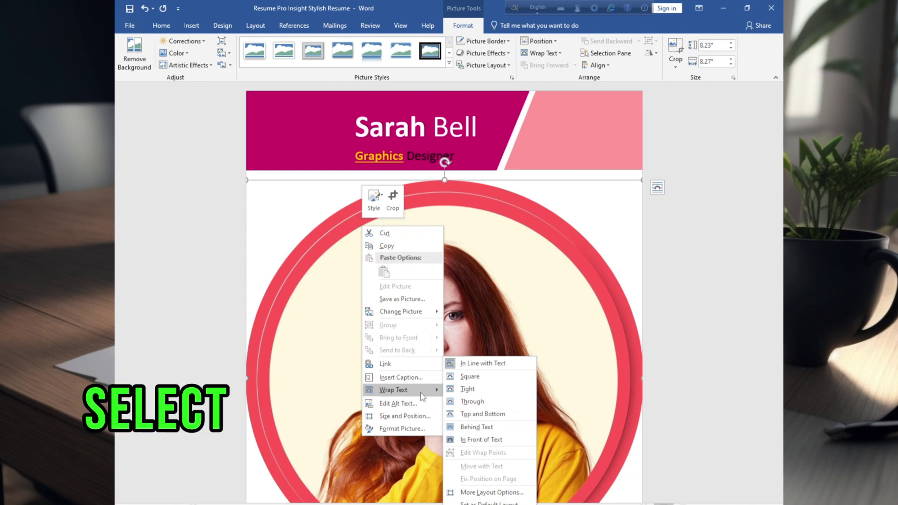
pyautogui.click(481, 440)
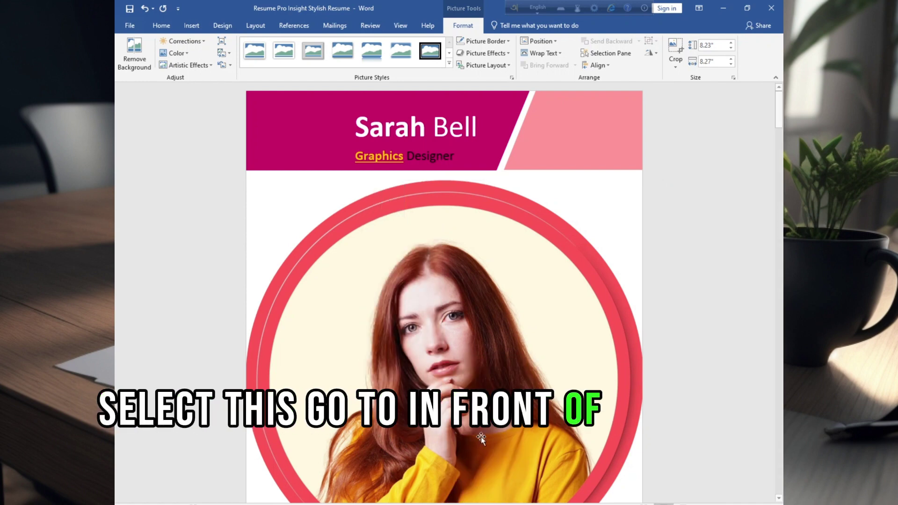
pyautogui.scroll(-3, 642, 443)
pyautogui.moveTo(642, 459); pyautogui.dragTo(324, 159)
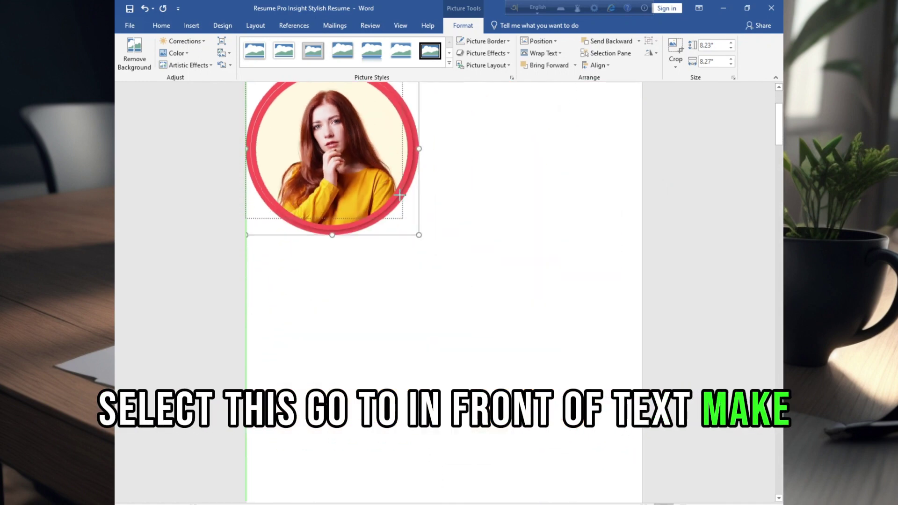
pyautogui.scroll(3, 350, 196)
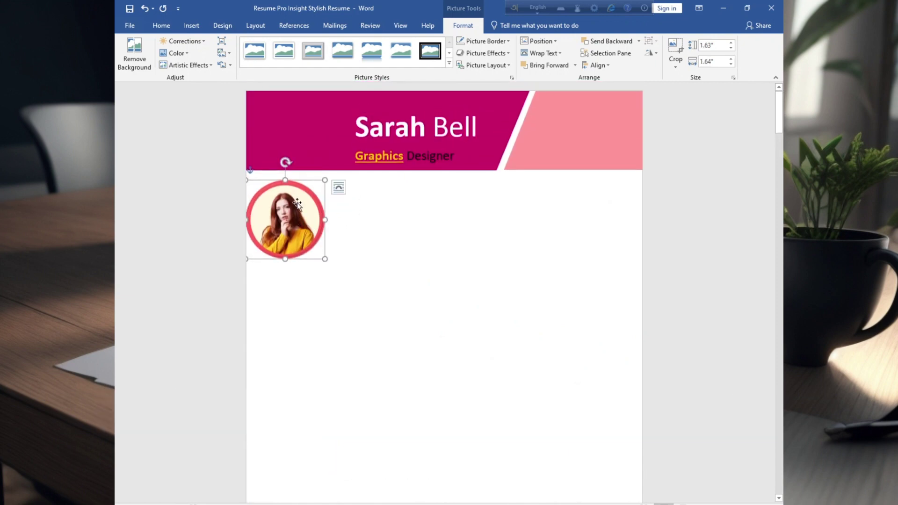
pyautogui.moveTo(296, 186); pyautogui.dragTo(325, 131)
pyautogui.moveTo(276, 96); pyautogui.dragTo(296, 110)
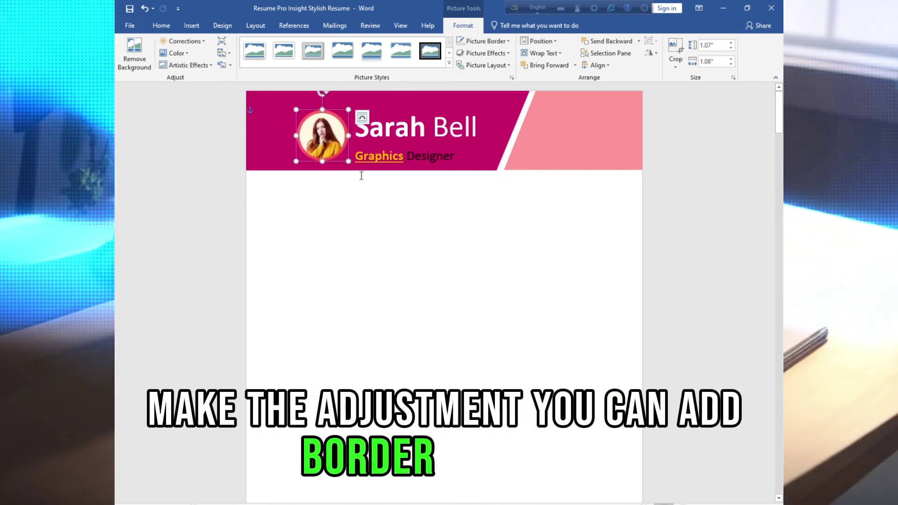
# Give the round photo a 3 pt white picture border.
pyautogui.click(486, 41)
pyautogui.moveTo(481, 181)
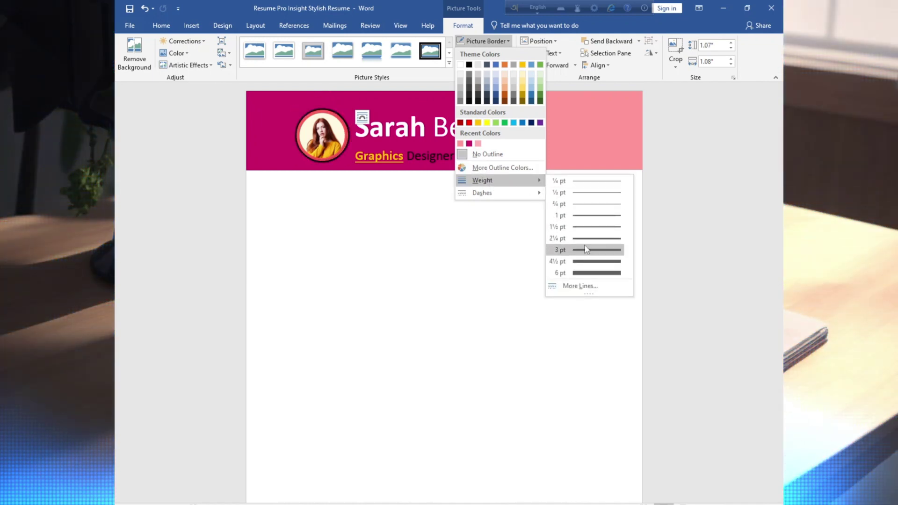
pyautogui.click(586, 250)
pyautogui.click(491, 42)
pyautogui.click(460, 64)
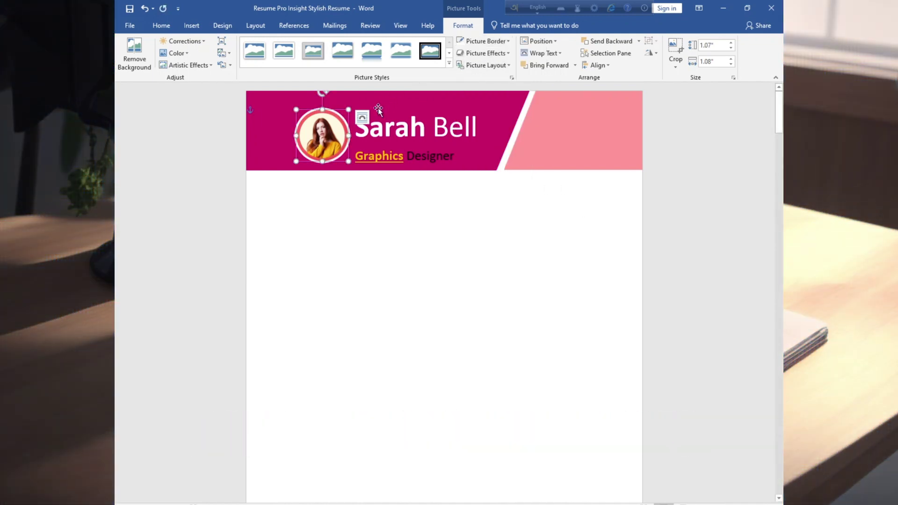
# Reselect the round photo, then enter and exit crop mode.
pyautogui.click(418, 110)
pyautogui.doubleClick(337, 126)
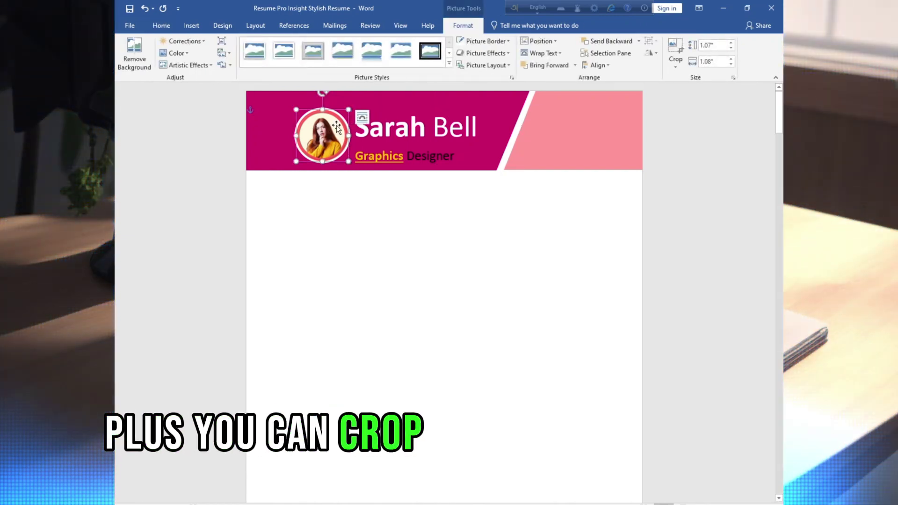
pyautogui.click(675, 62)
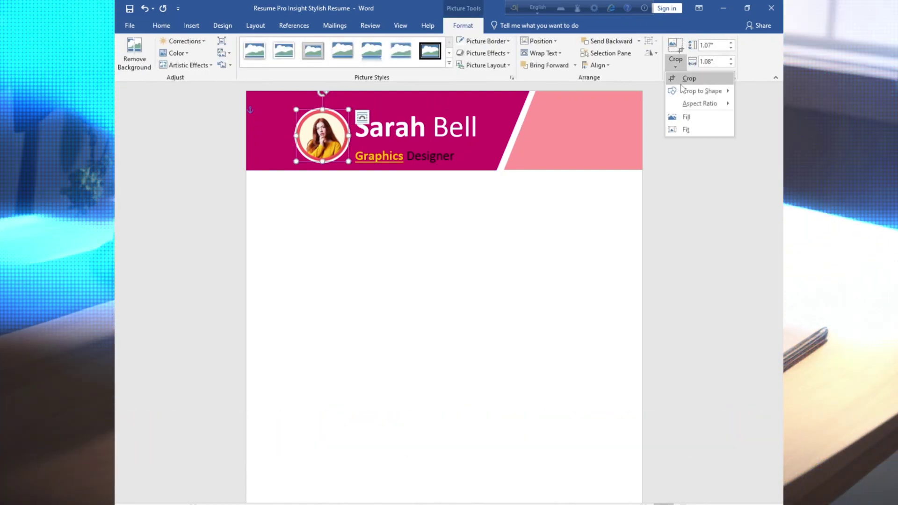
pyautogui.click(686, 78)
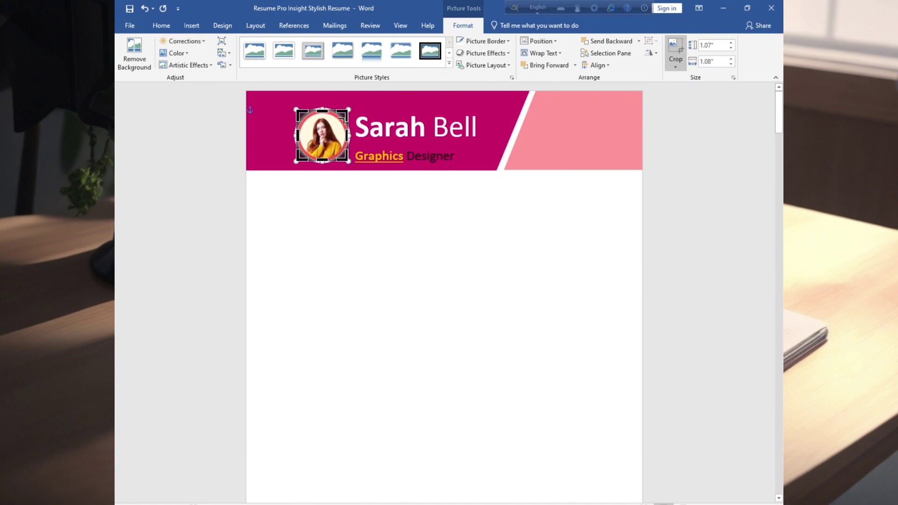
pyautogui.click(559, 108)
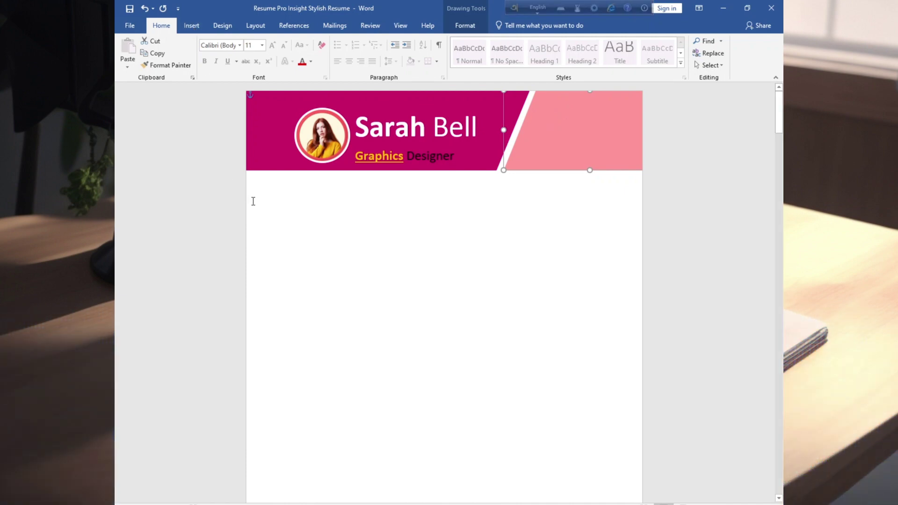
# Insert the phone, Gmail, map and LinkedIn icon pictures, each sized 0.2 in.
pyautogui.click(253, 202)
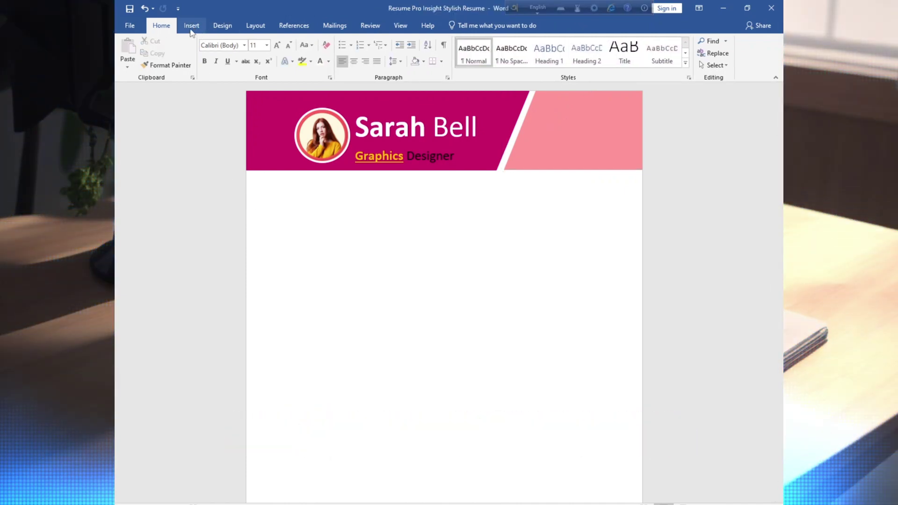
pyautogui.click(191, 26)
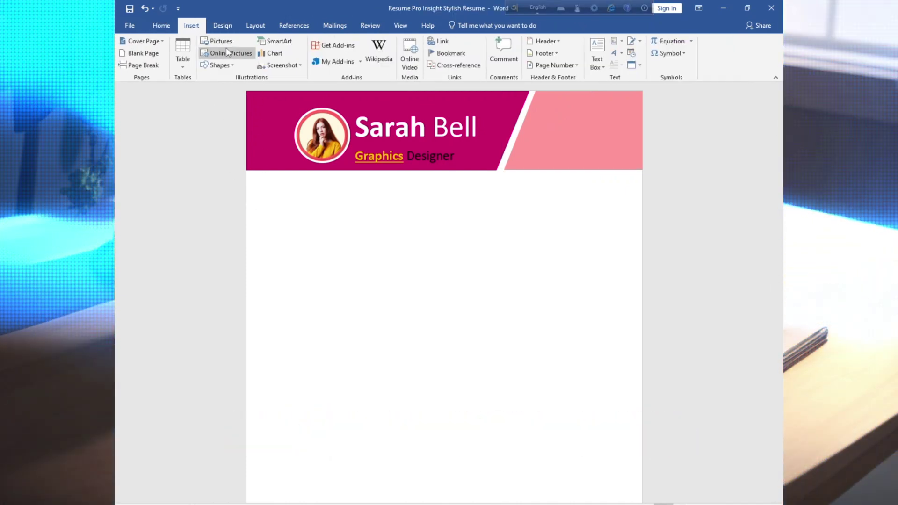
pyautogui.click(226, 52)
pyautogui.click(373, 375)
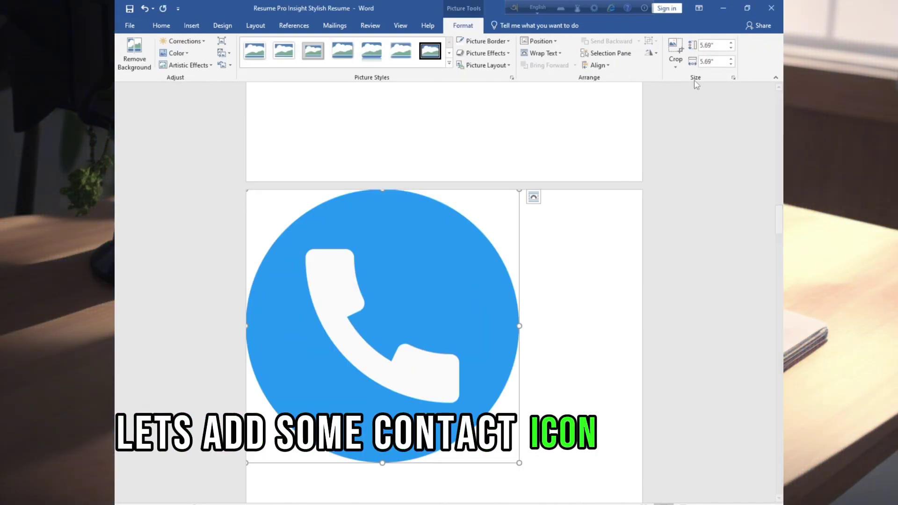
pyautogui.click(711, 44)
pyautogui.write('0.2')
pyautogui.press('Return')
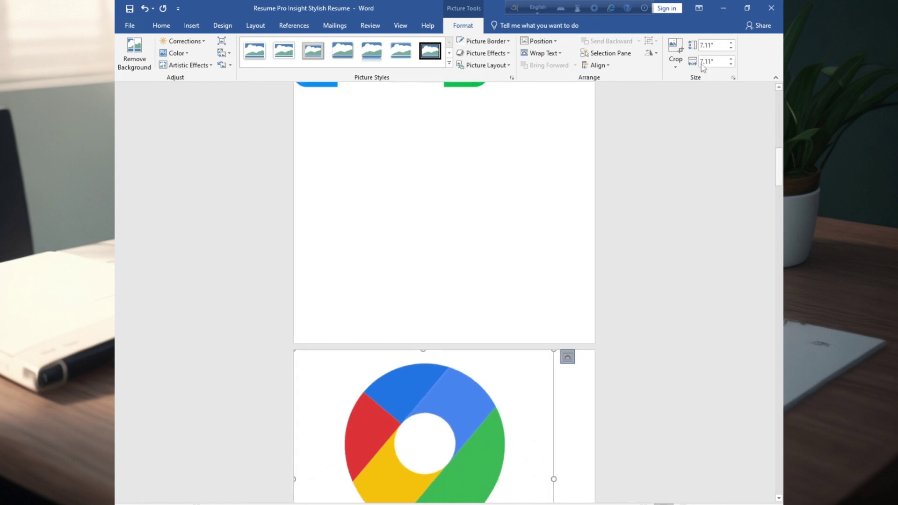
pyautogui.press('Return')
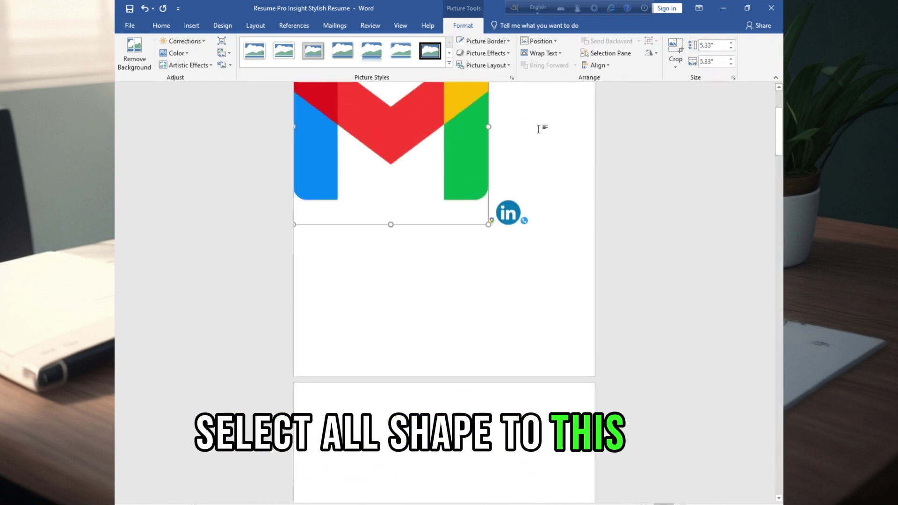
pyautogui.press('Return')
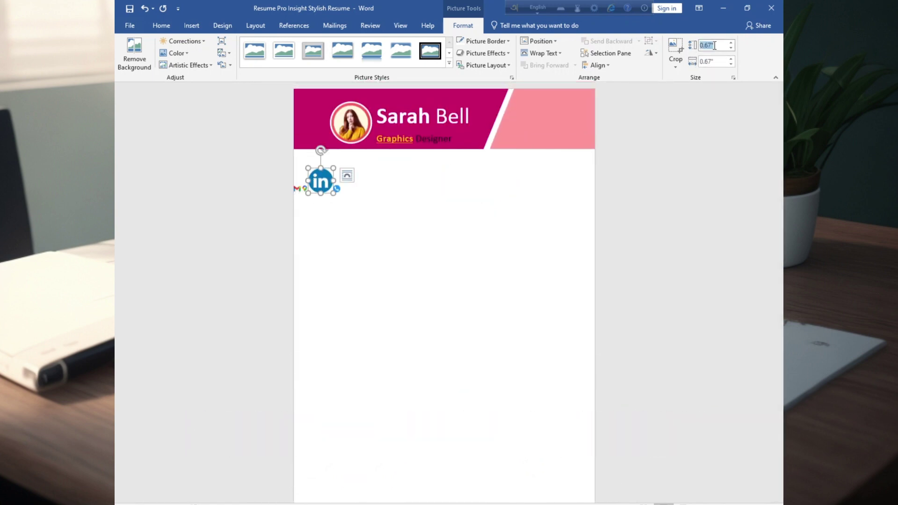
pyautogui.press('Return')
# Set the small icon and the LinkedIn icon to In Front of Text wrapping.
pyautogui.click(244, 175)
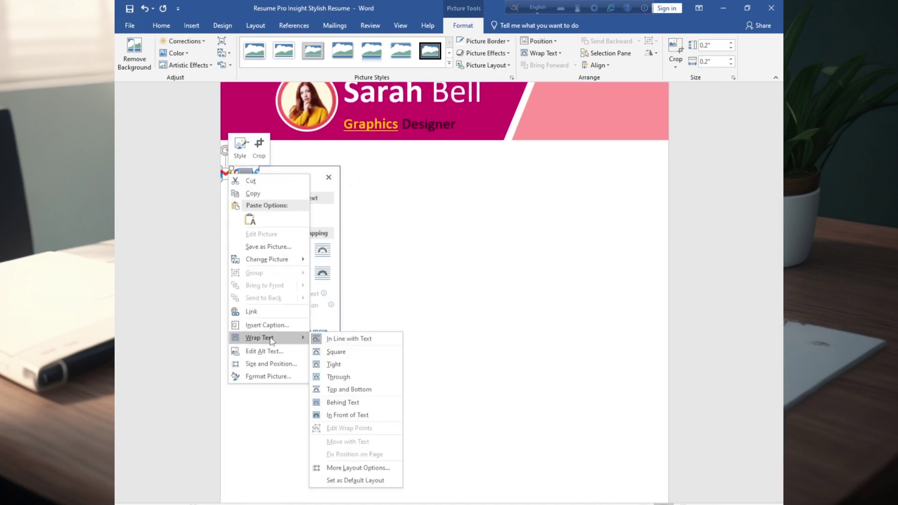
pyautogui.click(273, 176)
pyautogui.rightClick(246, 176)
pyautogui.click(273, 315)
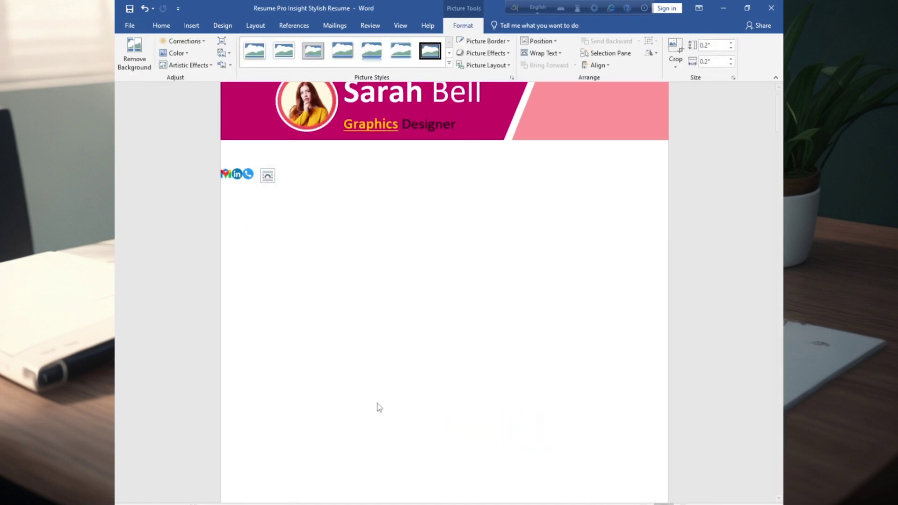
pyautogui.rightClick(239, 175)
pyautogui.click(238, 182)
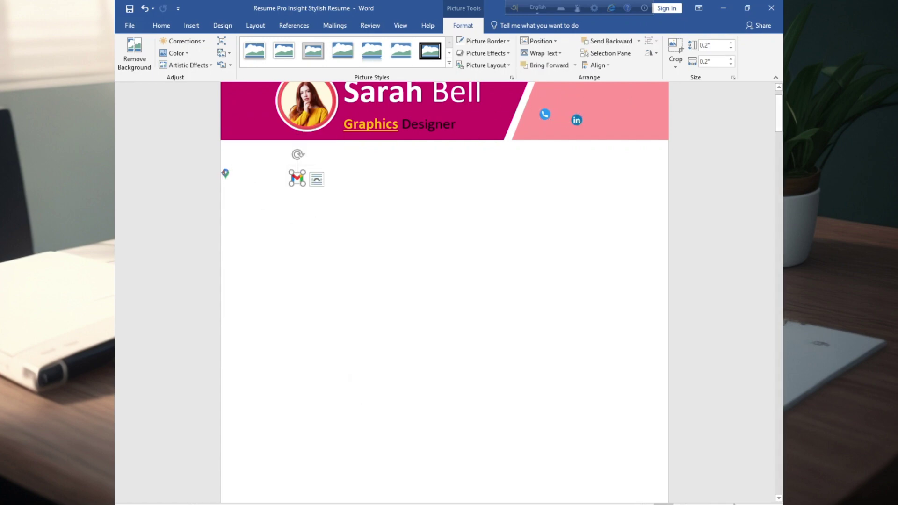
# Float the map icon in front of text and stack the icons under the phone icon.
pyautogui.click(225, 173)
pyautogui.keyDown('ctrl'); pyautogui.scroll(5, 225, 173); pyautogui.keyUp('ctrl')
pyautogui.rightClick(146, 176)
pyautogui.click(287, 353)
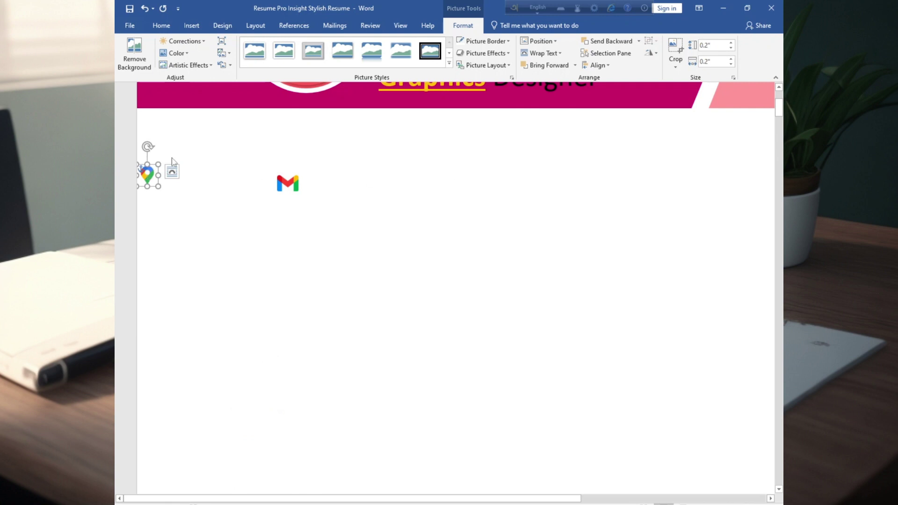
pyautogui.moveTo(148, 175)
pyautogui.mouseDown()
pyautogui.moveTo(414, 175)
pyautogui.moveTo(524, 155)
pyautogui.mouseUp()
pyautogui.keyDown('ctrl'); pyautogui.scroll(-5, 646, 386); pyautogui.keyUp('ctrl')
pyautogui.keyDown('ctrl'); pyautogui.scroll(3, 453, 261); pyautogui.keyUp('ctrl')
pyautogui.keyDown('ctrl'); pyautogui.scroll(2, 453, 261); pyautogui.keyUp('ctrl')
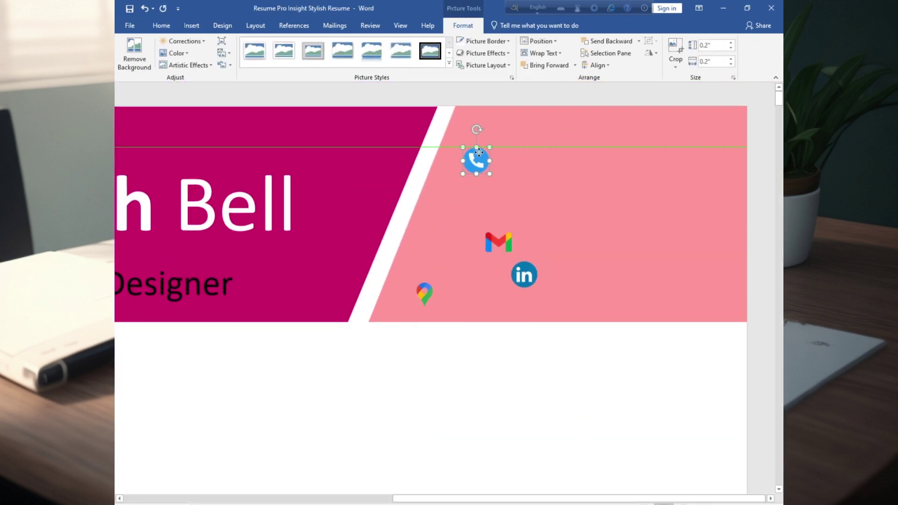
pyautogui.moveTo(425, 290); pyautogui.dragTo(465, 201)
# Draw a text box to the right of the phone icon for the phone number.
pyautogui.click(440, 233)
pyautogui.click(192, 25)
pyautogui.click(216, 62)
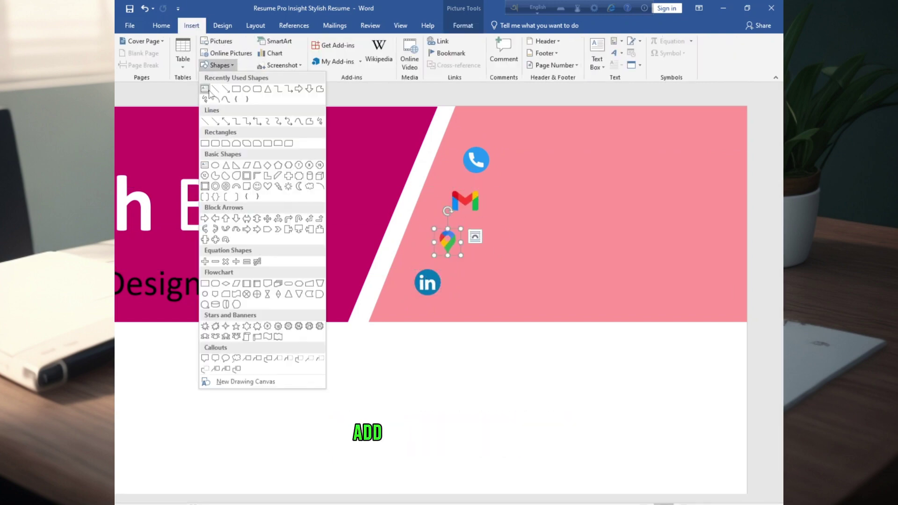
pyautogui.click(204, 166)
pyautogui.moveTo(536, 150); pyautogui.dragTo(724, 183)
pyautogui.click(160, 25)
pyautogui.click(266, 45)
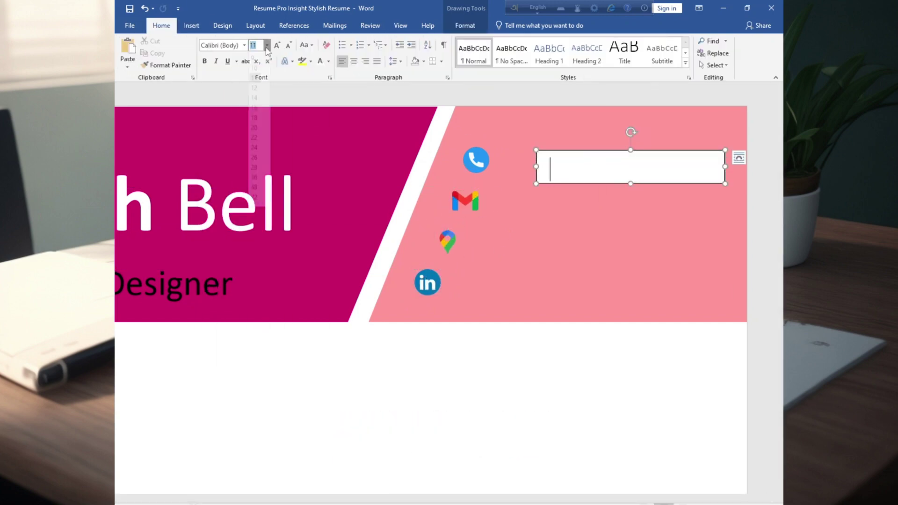
pyautogui.write('+1')
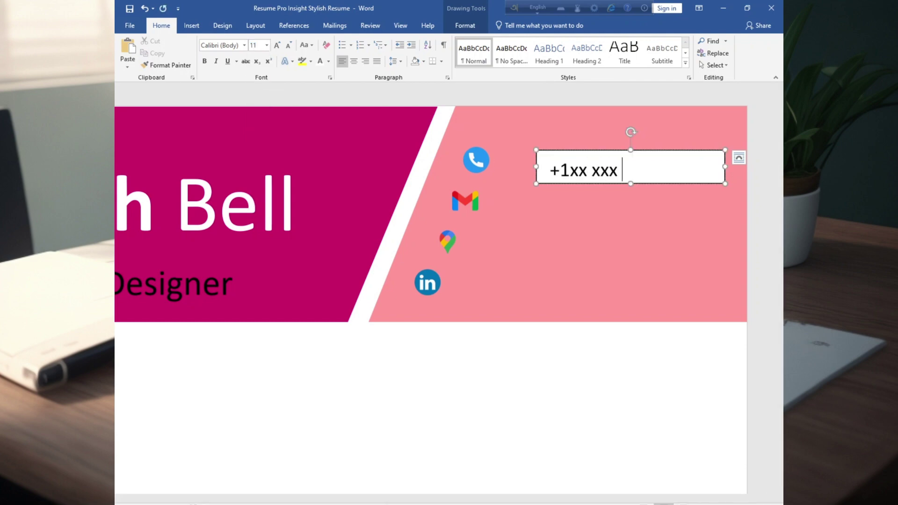
pyautogui.write('xx xxxx')
# Bold the phone number, remove its box outline, and duplicate the box beside the other icons.
pyautogui.moveTo(591, 154)
pyautogui.mouseDown()
pyautogui.moveTo(565, 151)
pyautogui.moveTo(603, 140)
pyautogui.mouseUp()
pyautogui.hotkey('ctrl', 'a')
pyautogui.hotkey('ctrl', 'b')
pyautogui.rightClick(571, 138)
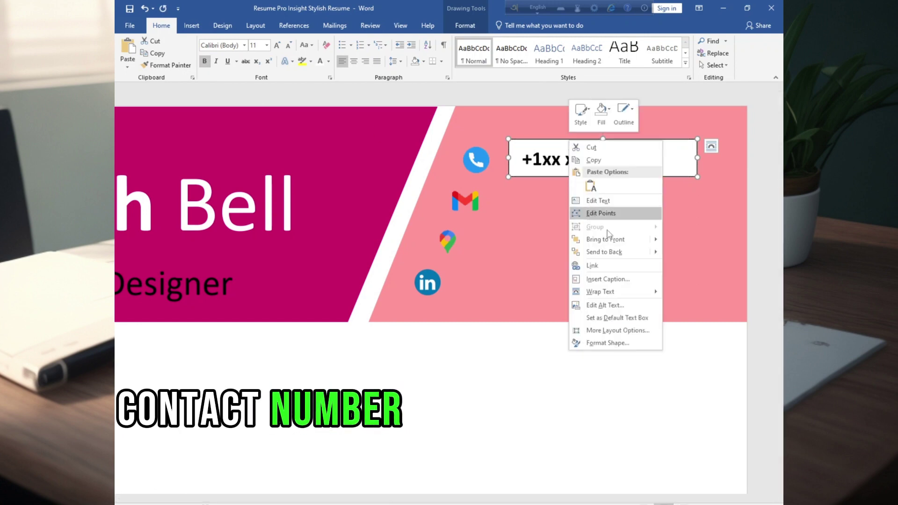
pyautogui.click(625, 112)
pyautogui.hotkey('ctrl', 'c')
pyautogui.hotkey('ctrl', 'v')
pyautogui.hotkey('ctrl', 'v')
pyautogui.hotkey('ctrl', 'v')
pyautogui.moveTo(709, 224); pyautogui.dragTo(595, 282)
# Change the last copy to read Resume Pro Insight and select the second box's number.
pyautogui.hotkey('ctrl', 'a')
pyautogui.write('ResumeProInsig')
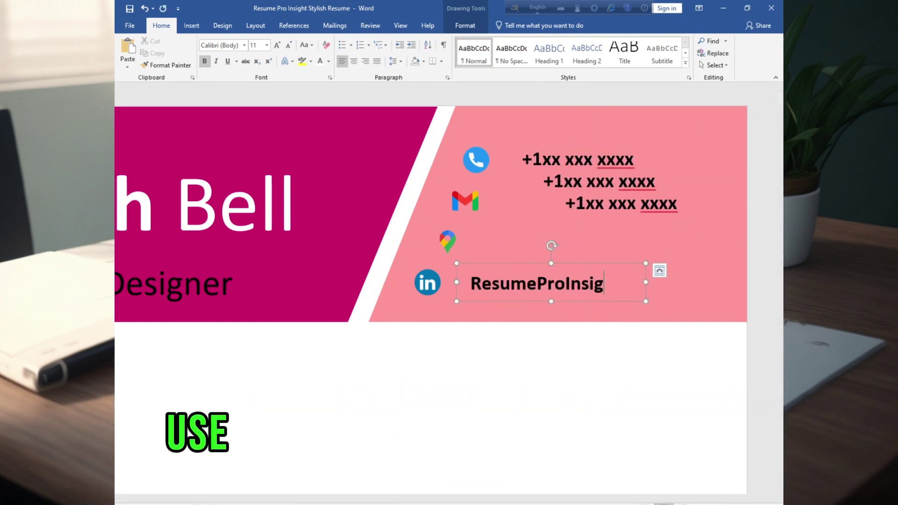
pyautogui.write('ht')
pyautogui.press('Left')
pyautogui.press('Left')
pyautogui.press('Left')
pyautogui.press('Left')
pyautogui.press('Left')
pyautogui.press('Left')
pyautogui.click(564, 184)
pyautogui.moveTo(564, 184); pyautogui.dragTo(679, 175)
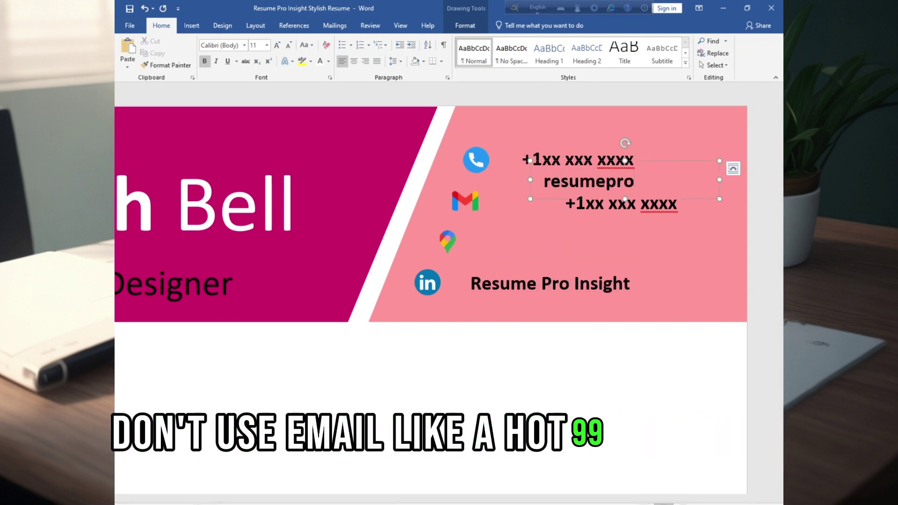
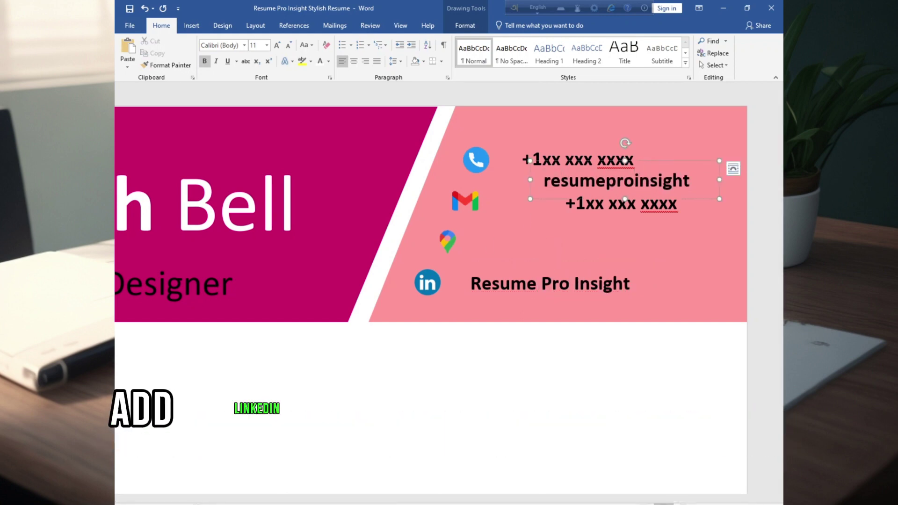
# Enter the full email and NY, USA, shrinking the email text to fit.
pyautogui.moveTo(702, 180); pyautogui.dragTo(702, 185)
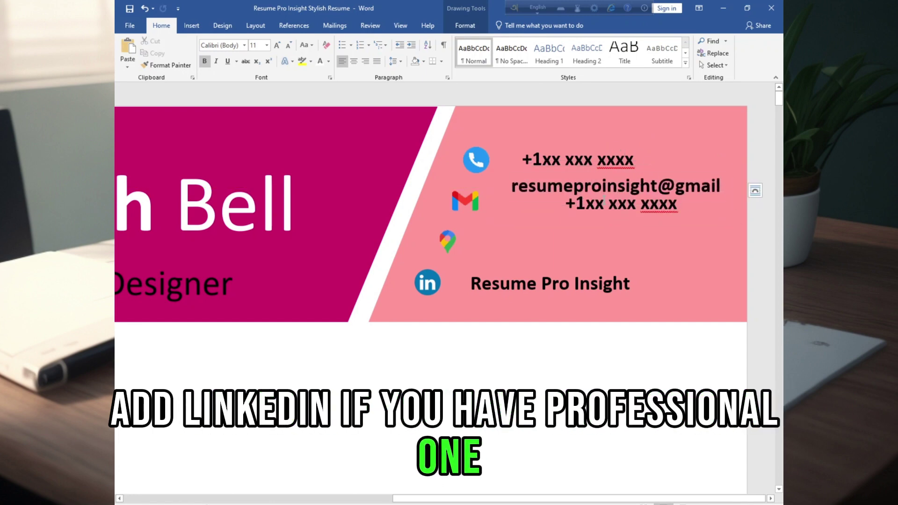
pyautogui.click(583, 183)
pyautogui.moveTo(484, 240); pyautogui.dragTo(606, 245)
pyautogui.write('NY, USA')
pyautogui.moveTo(554, 165); pyautogui.dragTo(554, 179)
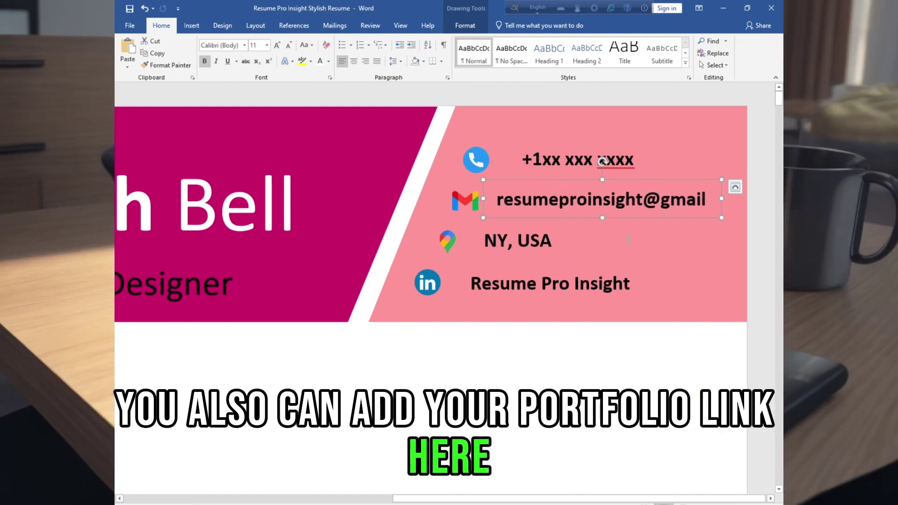
pyautogui.write('.co')
pyautogui.hotkey('ctrl', 'a')
pyautogui.hotkey('ctrl', '[')
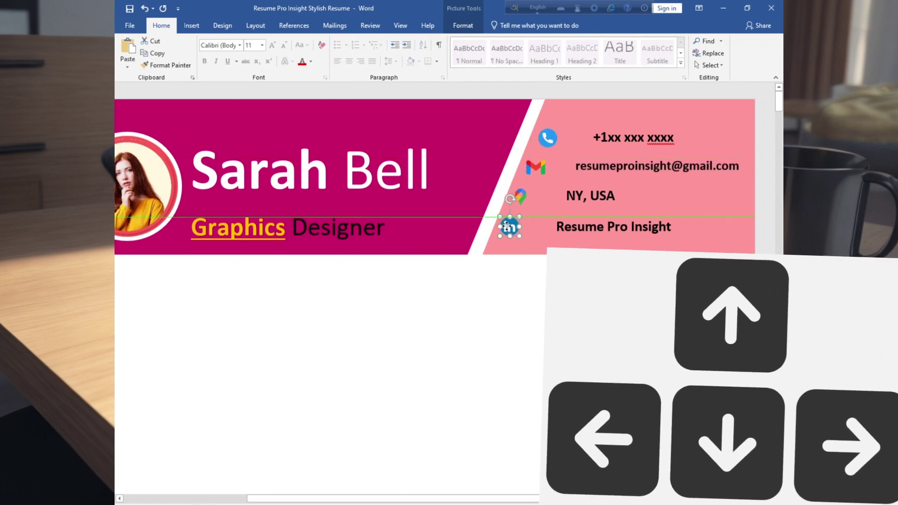
# Nudge the Resume Pro Insight, NY, USA and email boxes left to align them.
pyautogui.click(554, 212)
pyautogui.press('Left')
pyautogui.press('Left')
pyautogui.press('Left')
pyautogui.click(582, 183)
pyautogui.press('Left')
pyautogui.press('Left')
pyautogui.press('Left')
pyautogui.click(610, 154)
pyautogui.press('Left')
pyautogui.press('Left')
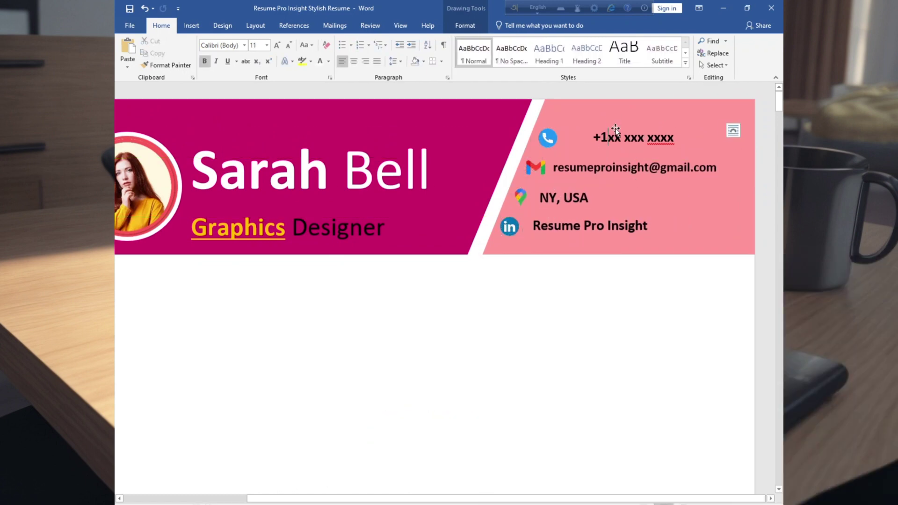
# Add a hyperlink to the Resume Pro Insight text.
pyautogui.moveTo(533, 225); pyautogui.dragTo(648, 225)
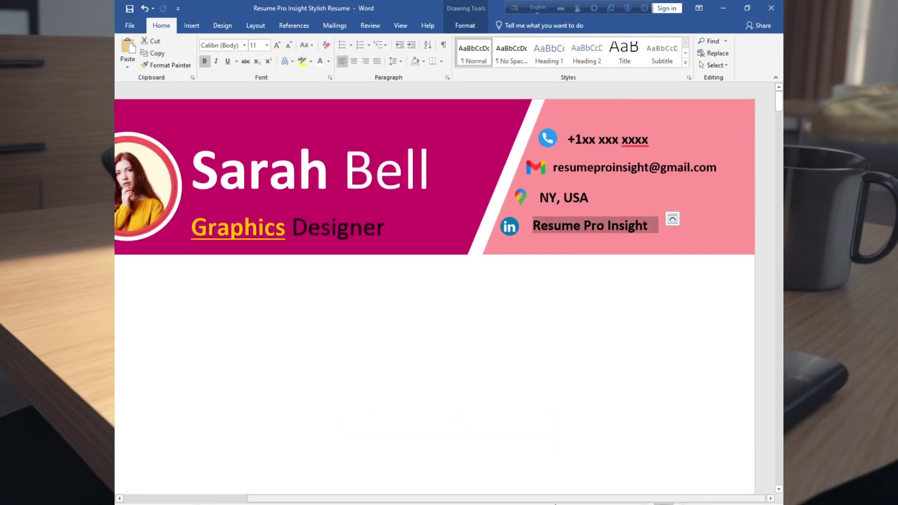
pyautogui.rightClick(630, 222)
pyautogui.click(664, 346)
pyautogui.hotkey('ctrl', 'v')
pyautogui.press('Return')
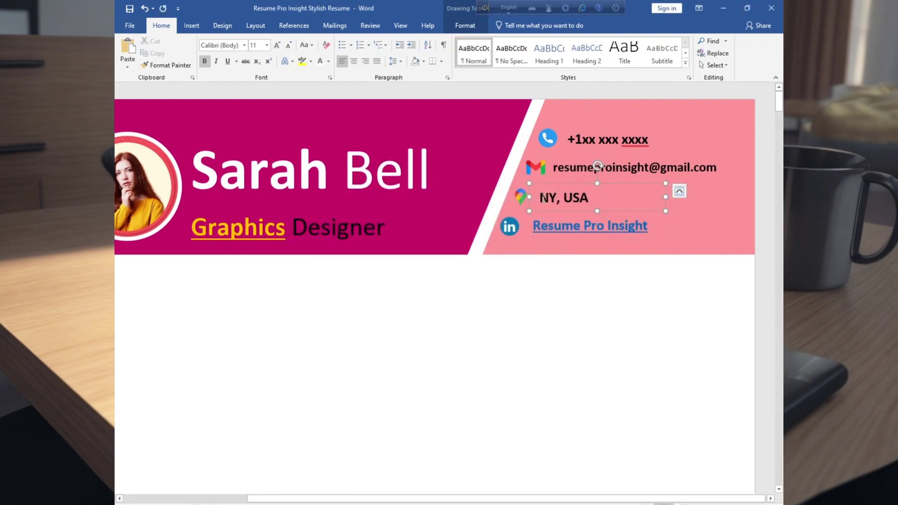
# Underline NY, USA, check font colours, and reselect the location, email and phone text.
pyautogui.moveTo(540, 198); pyautogui.dragTo(589, 198)
pyautogui.click(227, 62)
pyautogui.click(328, 60)
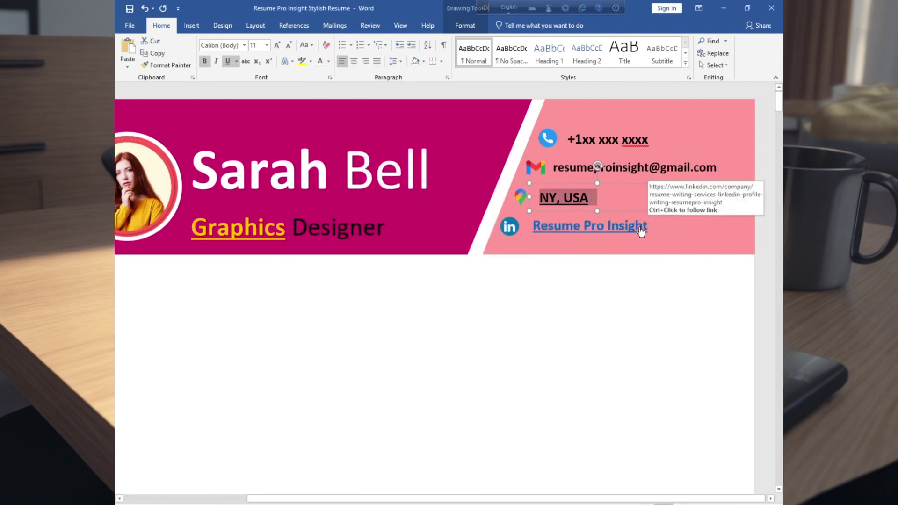
pyautogui.click(328, 61)
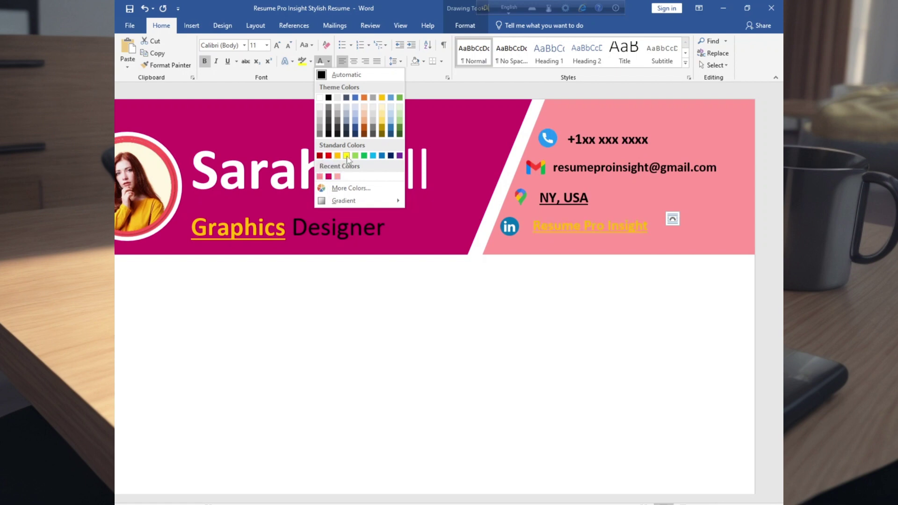
pyautogui.click(396, 155)
pyautogui.moveTo(539, 198); pyautogui.dragTo(589, 197)
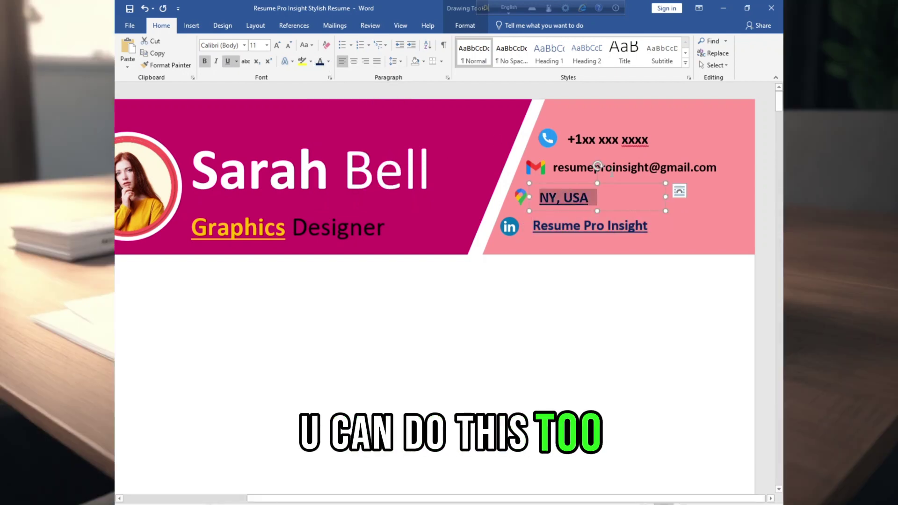
pyautogui.moveTo(553, 167); pyautogui.dragTo(716, 167)
pyautogui.moveTo(566, 139); pyautogui.dragTo(649, 139)
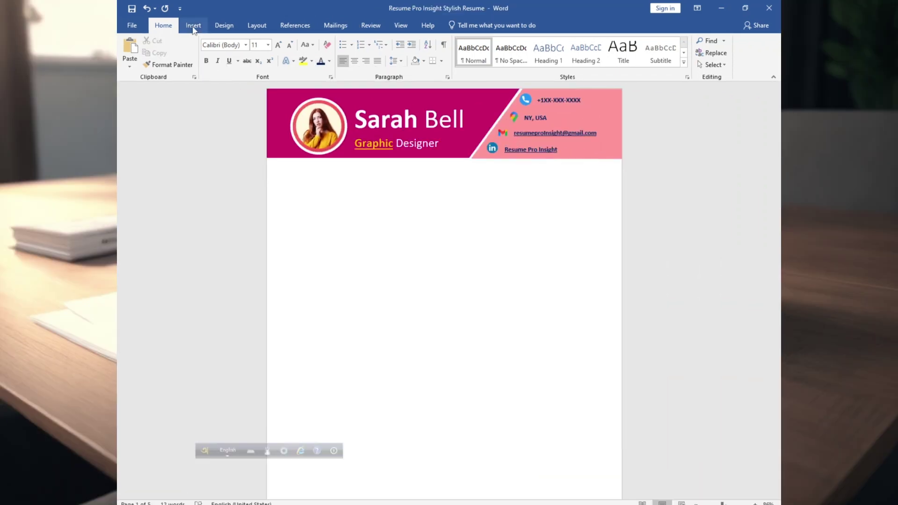
# Draw a blue rounded rectangle below the header, 0.5" tall and 3.36" wide.
pyautogui.click(194, 25)
pyautogui.click(220, 65)
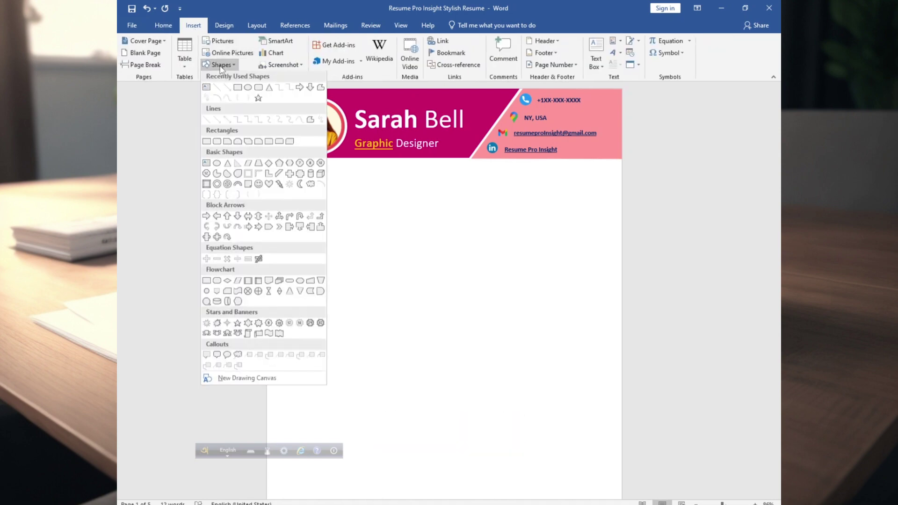
pyautogui.click(258, 88)
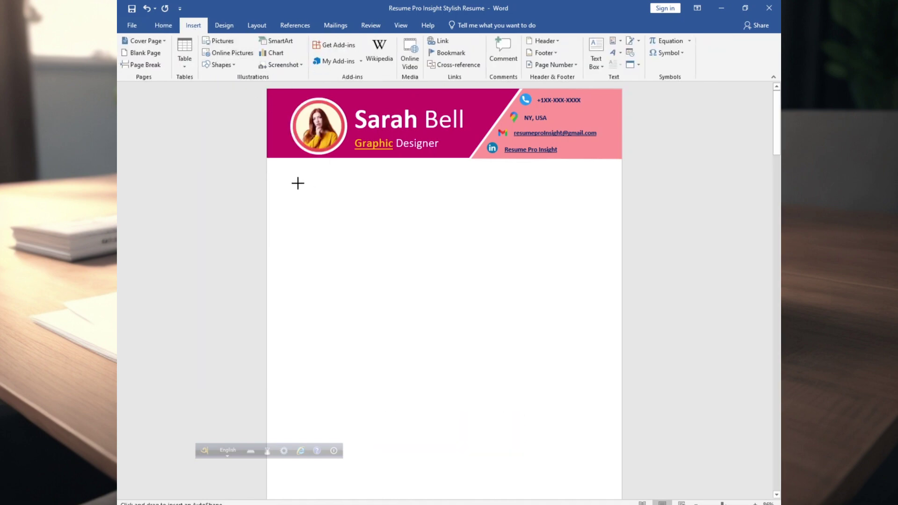
pyautogui.moveTo(443, 212); pyautogui.dragTo(444, 213)
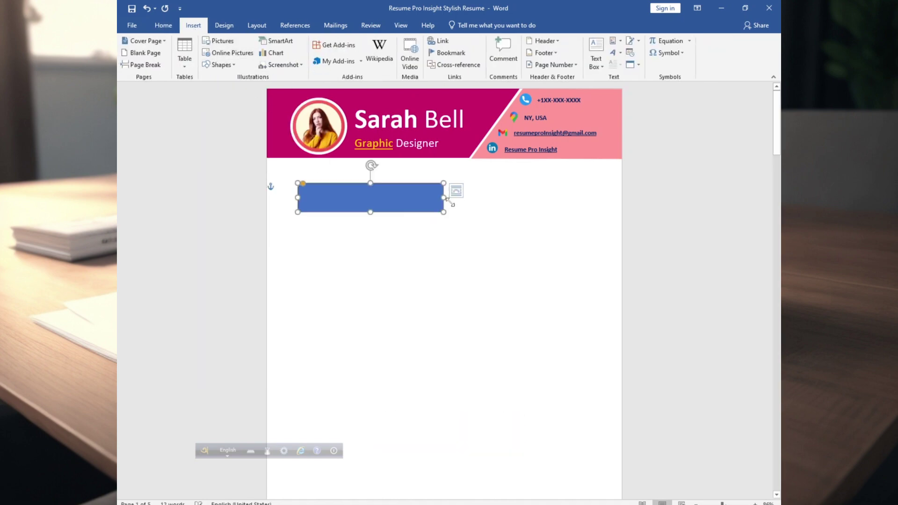
pyautogui.click(732, 62)
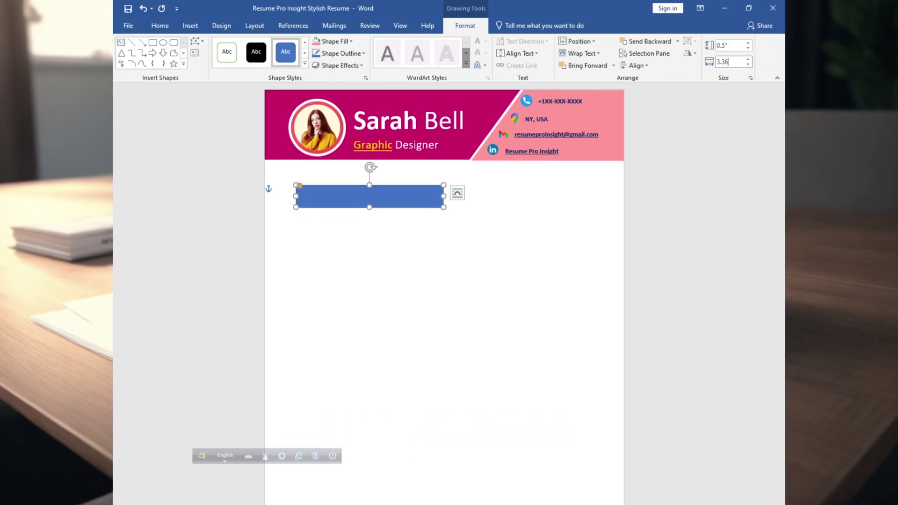
pyautogui.click(558, 206)
pyautogui.click(383, 205)
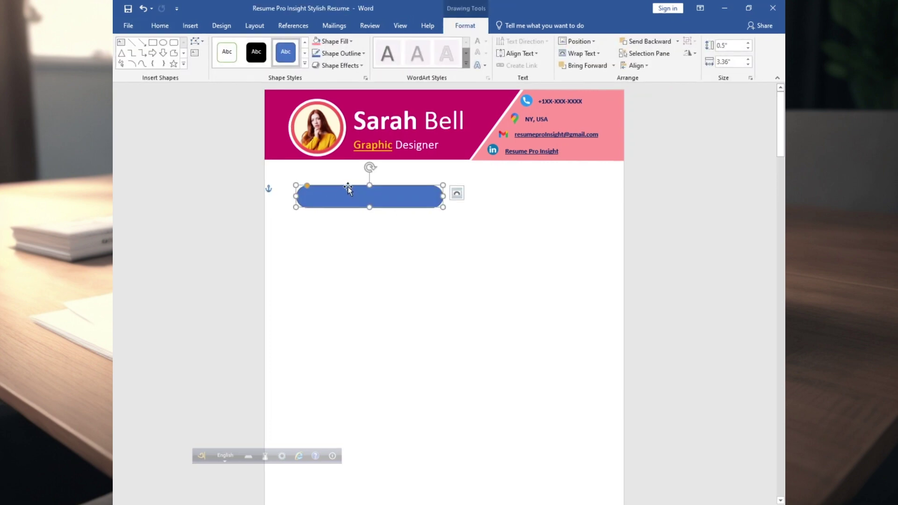
# Switch the bar to a gradient fill using a darker blue preset.
pyautogui.rightClick(352, 186)
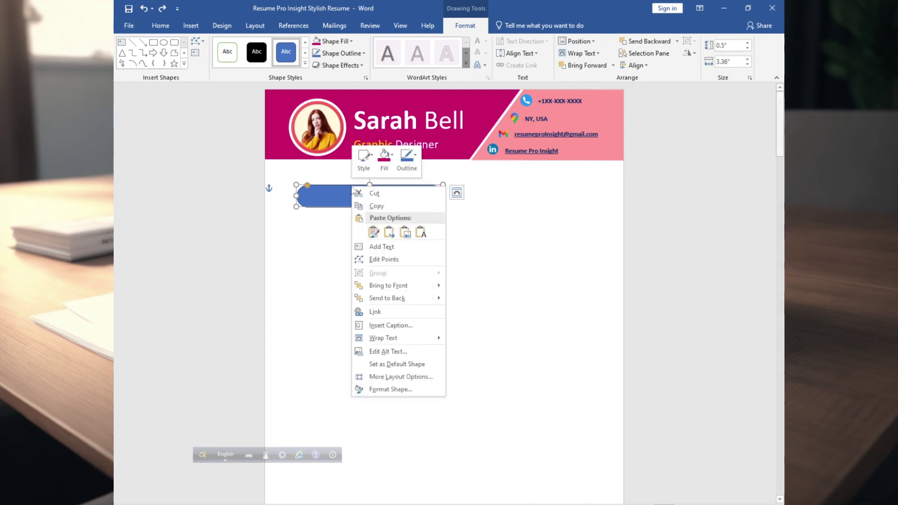
pyautogui.click(384, 159)
pyautogui.moveTo(404, 322)
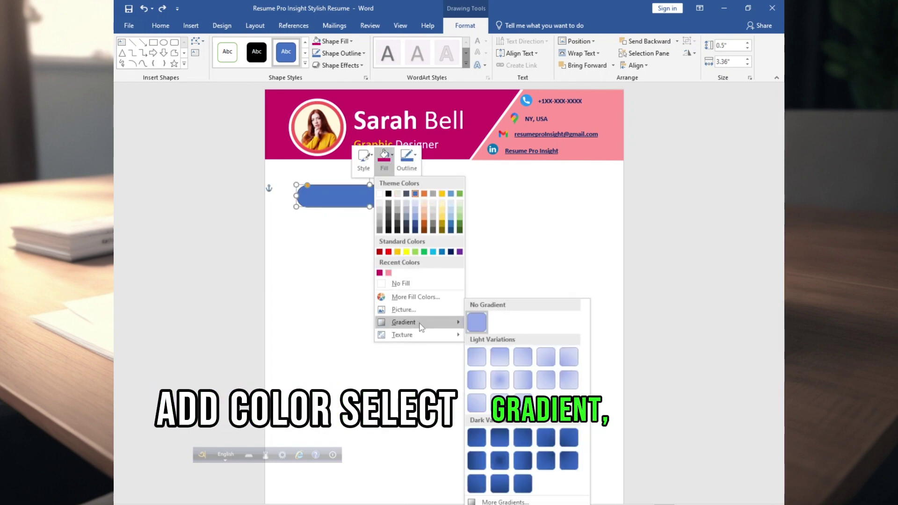
pyautogui.click(504, 502)
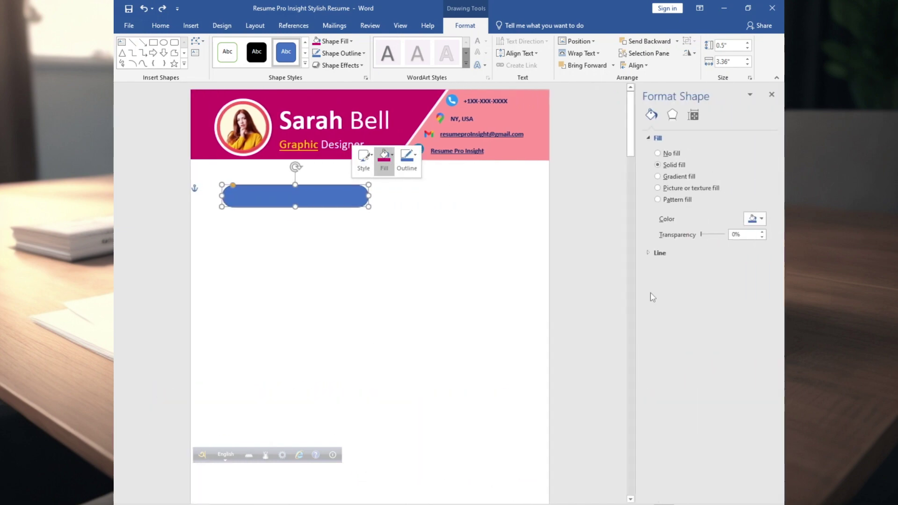
pyautogui.click(663, 177)
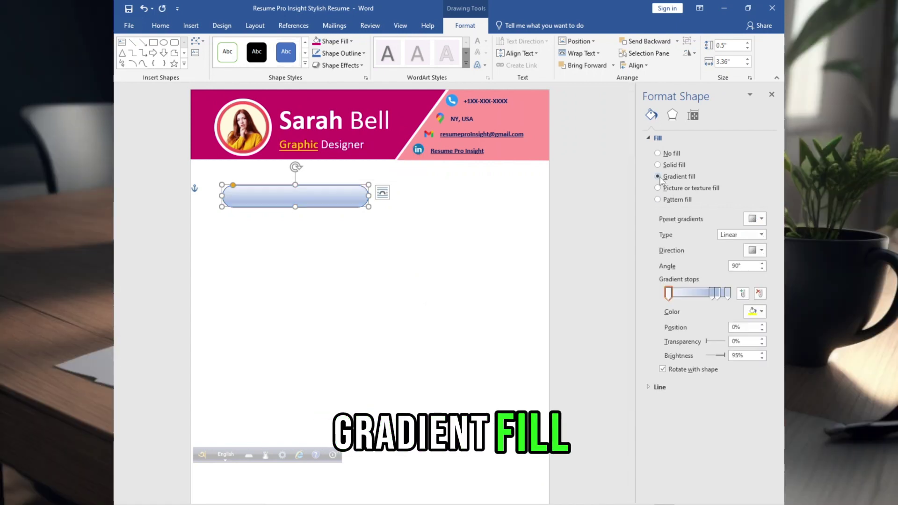
pyautogui.click(753, 219)
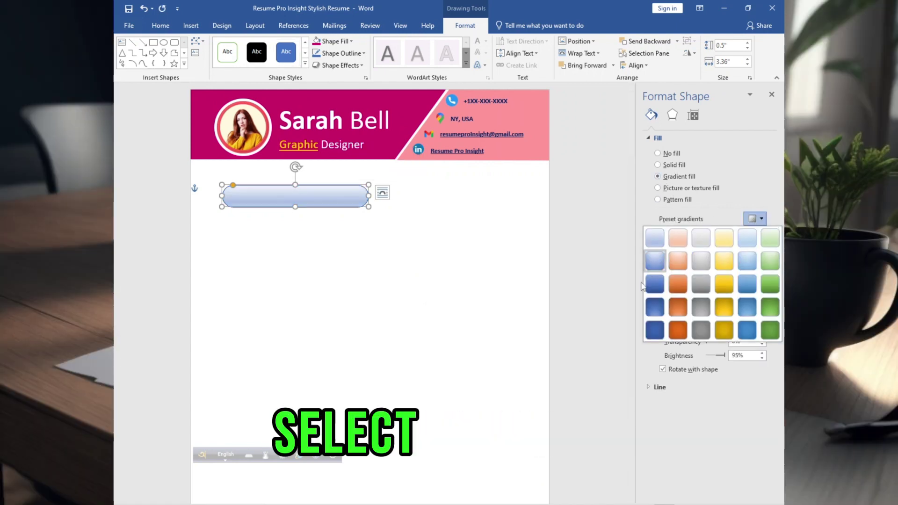
pyautogui.click(655, 290)
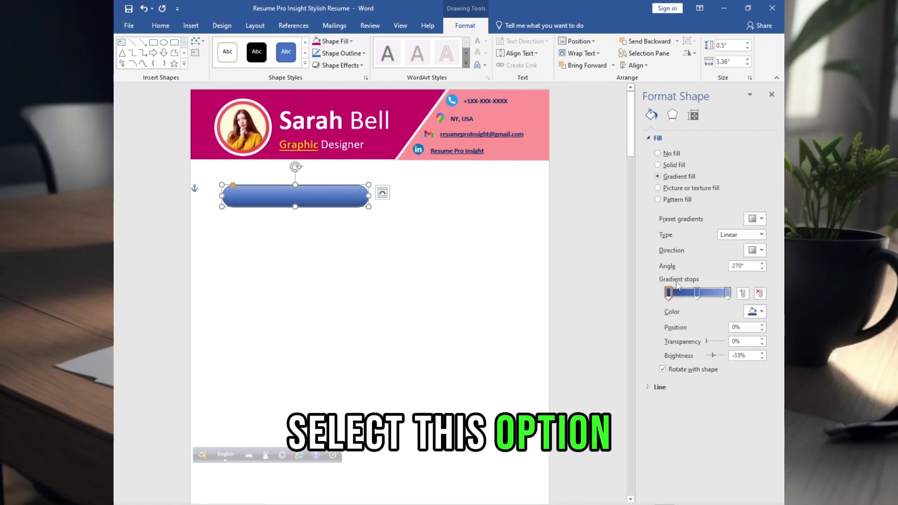
# Make the gradient run horizontally from magenta on the left to light pink on the right.
pyautogui.click(761, 250)
pyautogui.click(770, 270)
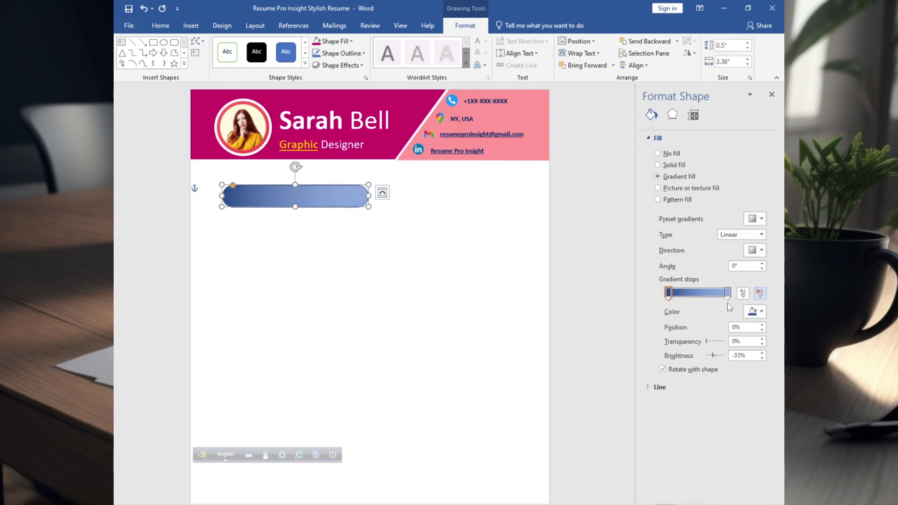
pyautogui.click(760, 313)
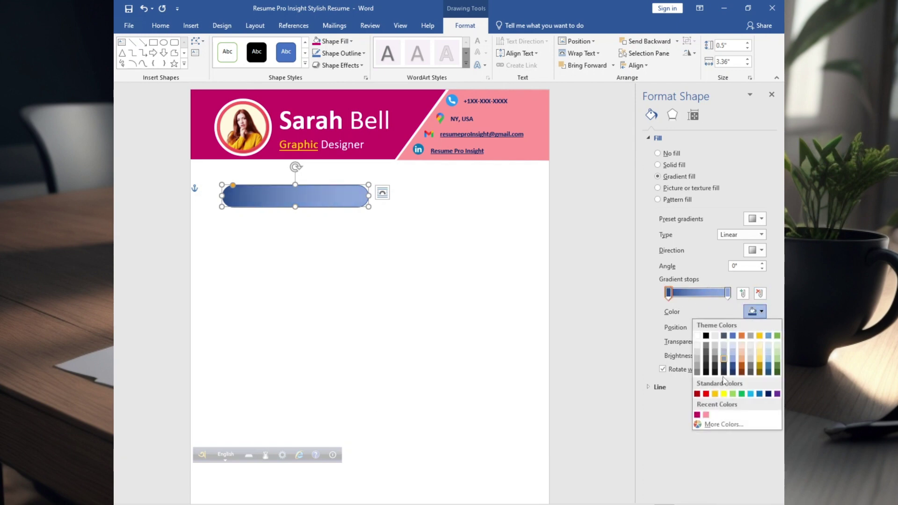
pyautogui.click(697, 415)
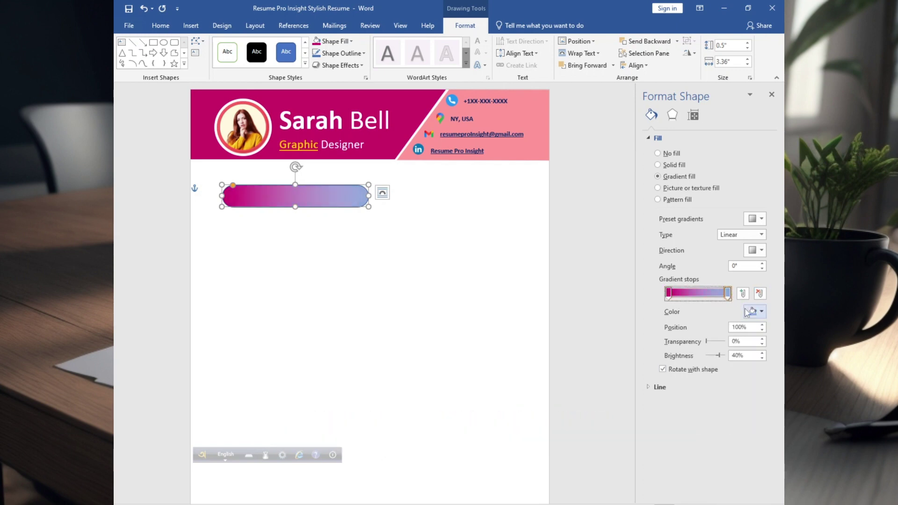
pyautogui.click(752, 314)
pyautogui.click(706, 414)
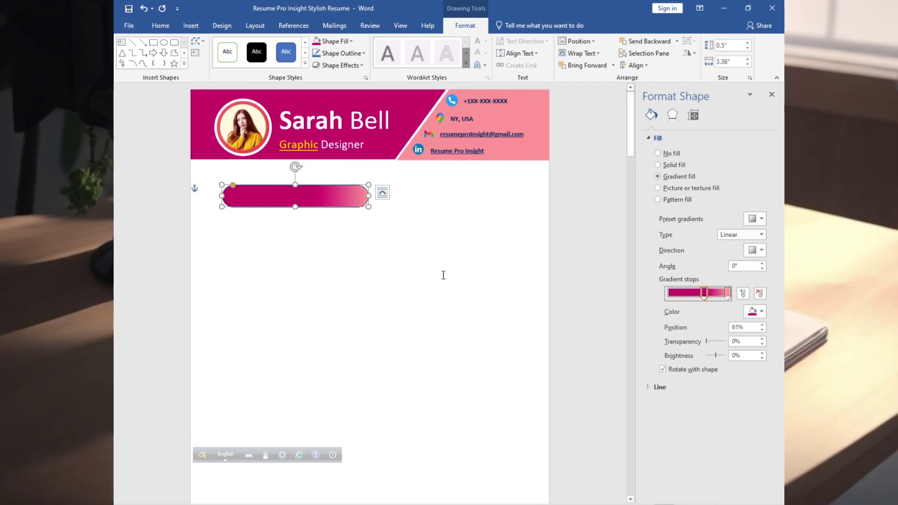
# Give the gradient bar a white outline.
pyautogui.click(144, 9)
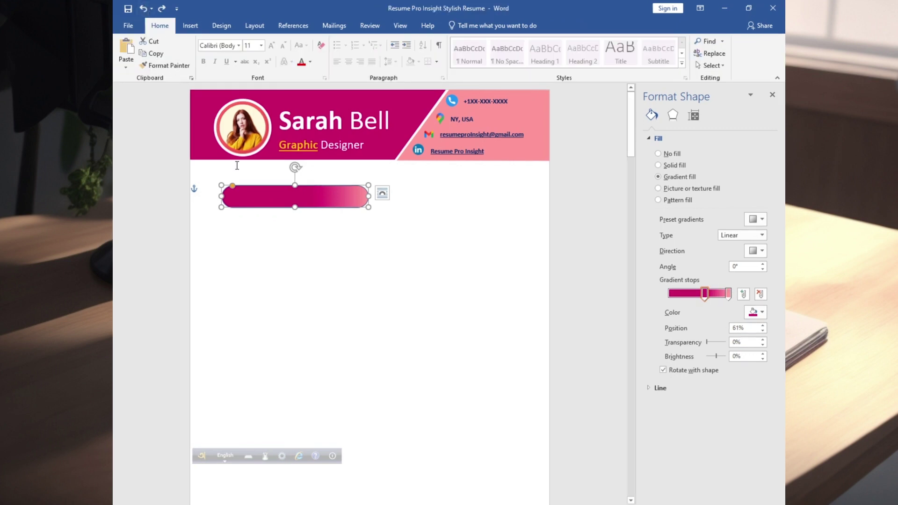
pyautogui.rightClick(258, 188)
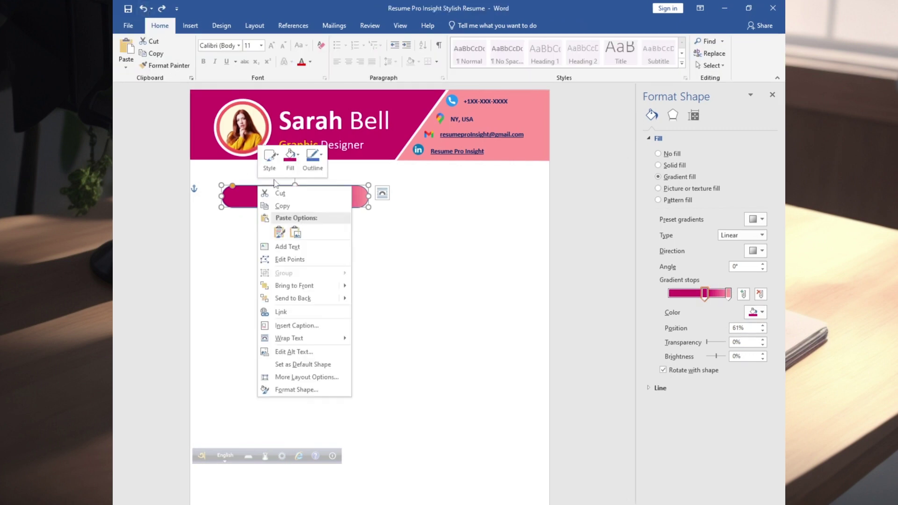
pyautogui.click(316, 165)
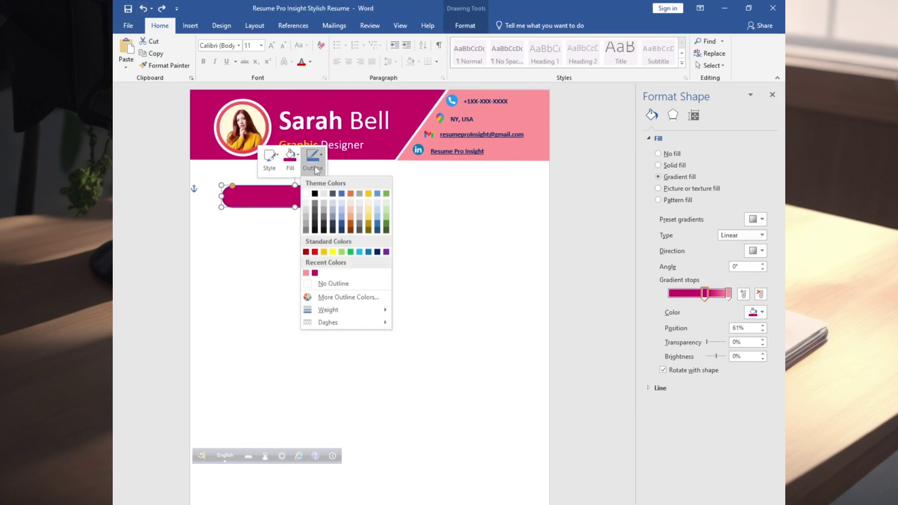
pyautogui.click(306, 195)
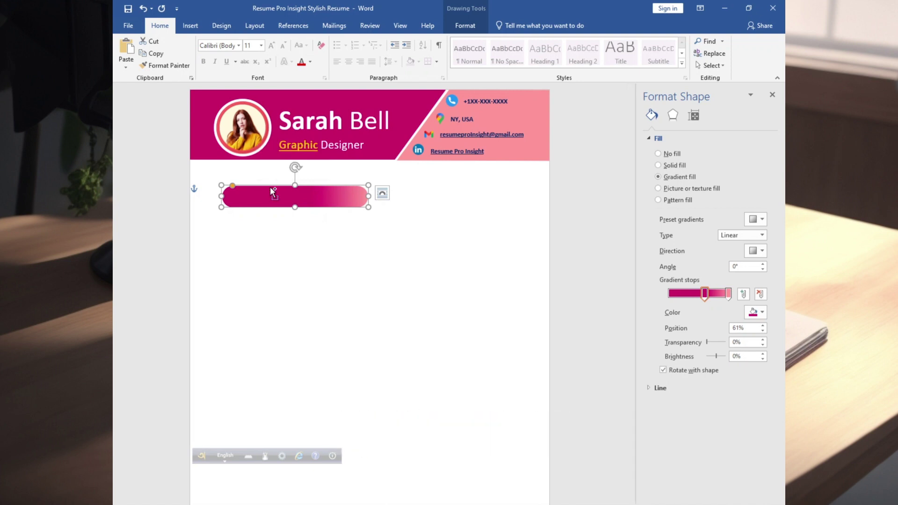
# Paste four copies of the pink bar cascading down the page.
pyautogui.hotkey('ctrl', 'v')
pyautogui.hotkey('ctrl', 'v')
pyautogui.hotkey('ctrl', 'v')
pyautogui.hotkey('ctrl', 'v')
pyautogui.hotkey('ctrl', 'v')
pyautogui.hotkey('ctrl', 'v')
pyautogui.hotkey('ctrl', 'v')
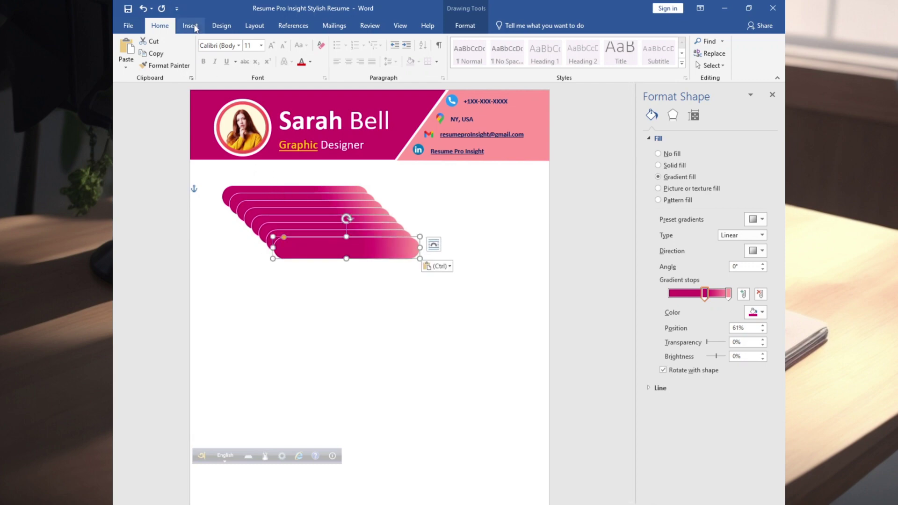
pyautogui.click(220, 28)
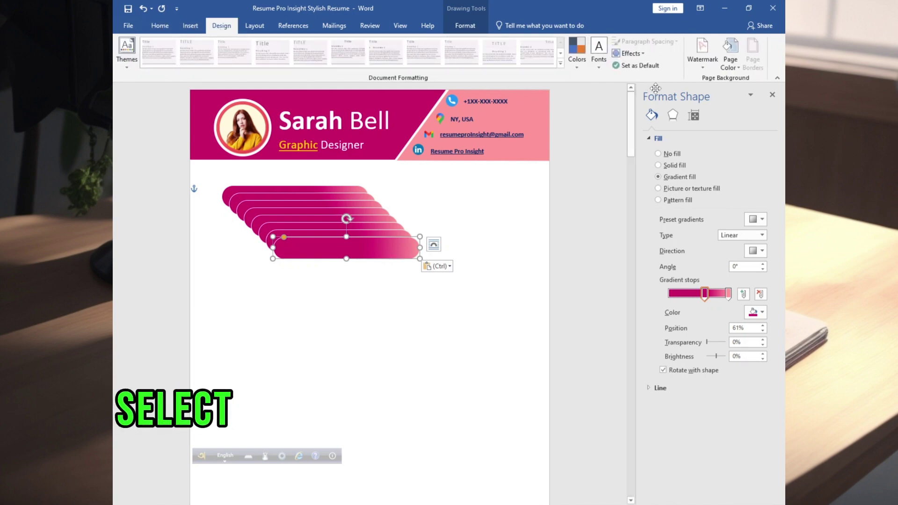
pyautogui.click(159, 25)
# Tint the page background light grey and move a section bar lower.
pyautogui.click(220, 26)
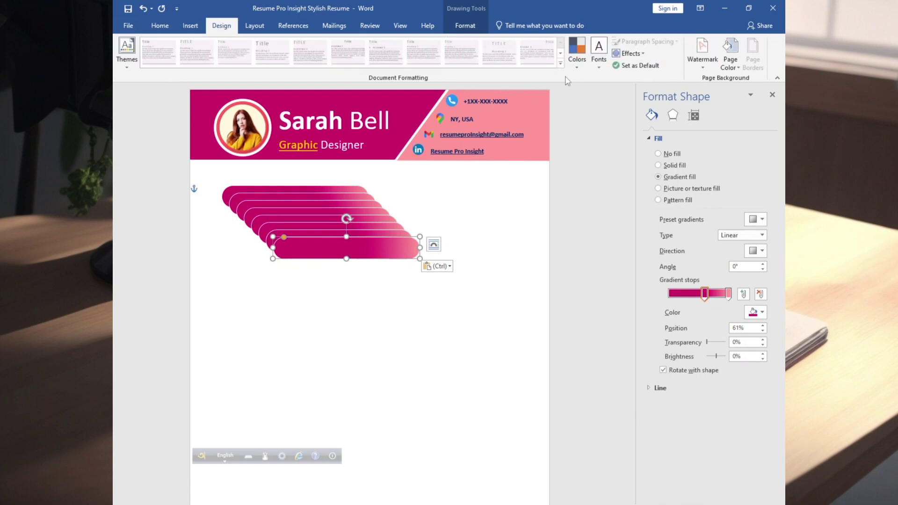
pyautogui.click(735, 68)
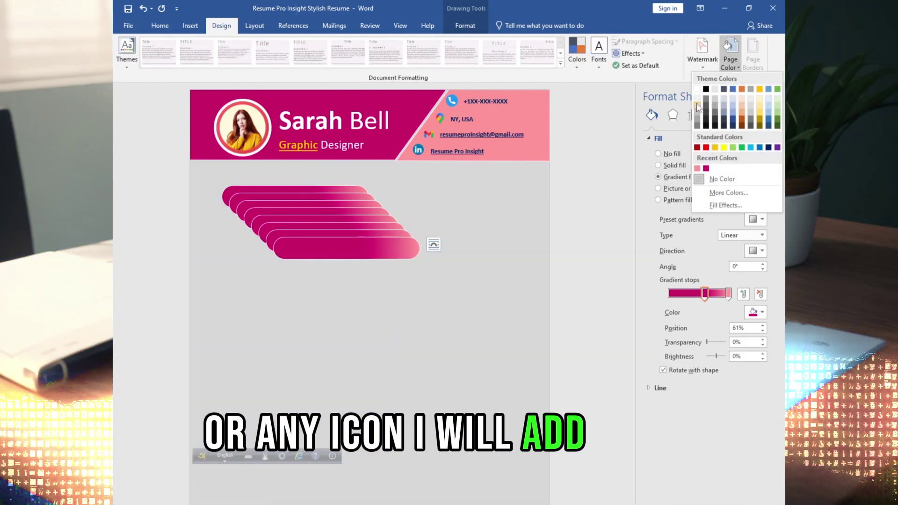
pyautogui.click(702, 118)
pyautogui.moveTo(357, 239); pyautogui.dragTo(333, 290)
# Draw a vertical timeline line down the page and move a bar into the right column.
pyautogui.click(191, 25)
pyautogui.click(219, 64)
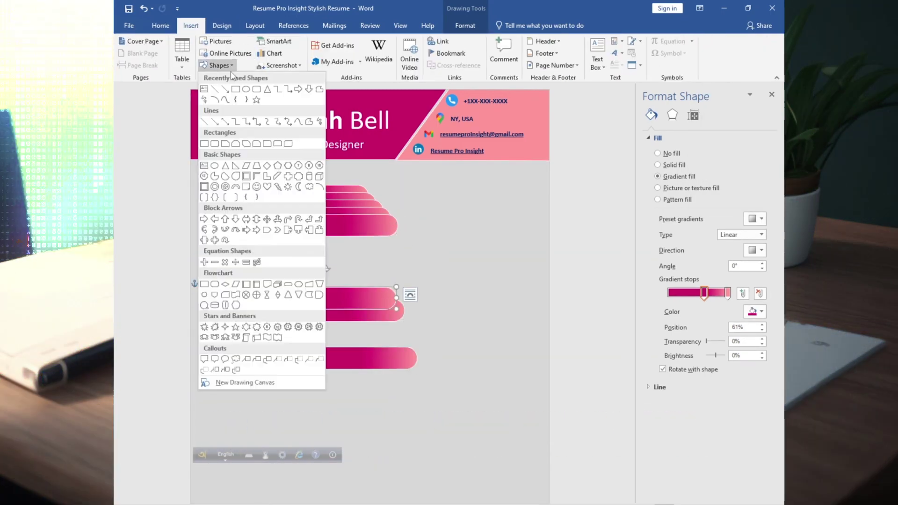
pyautogui.click(203, 105)
pyautogui.moveTo(223, 191); pyautogui.dragTo(226, 502)
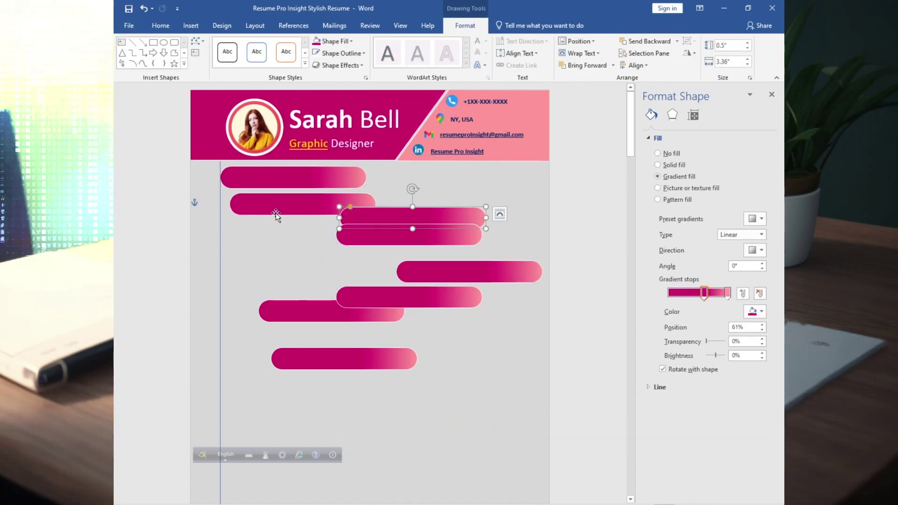
pyautogui.moveTo(250, 209); pyautogui.dragTo(239, 418)
pyautogui.scroll(-2, 387, 306)
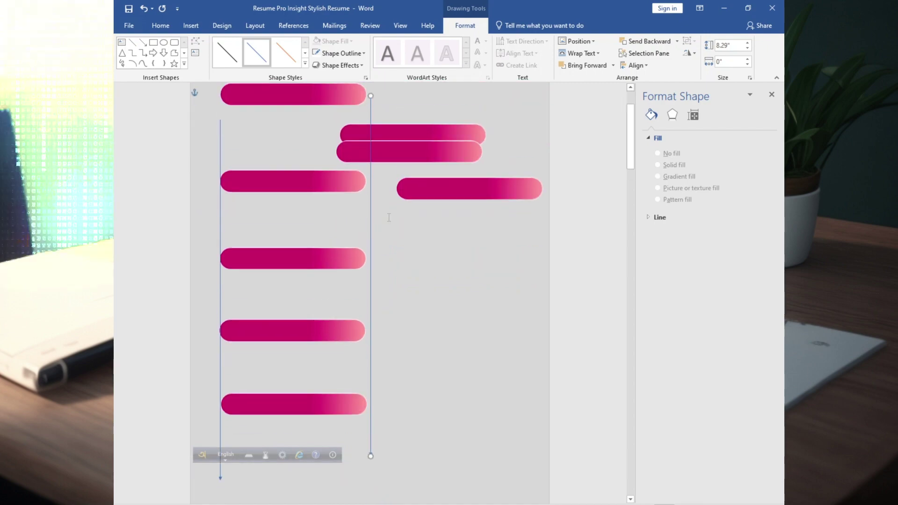
pyautogui.moveTo(402, 237)
pyautogui.mouseDown()
pyautogui.moveTo(448, 258)
pyautogui.moveTo(424, 306)
pyautogui.mouseUp()
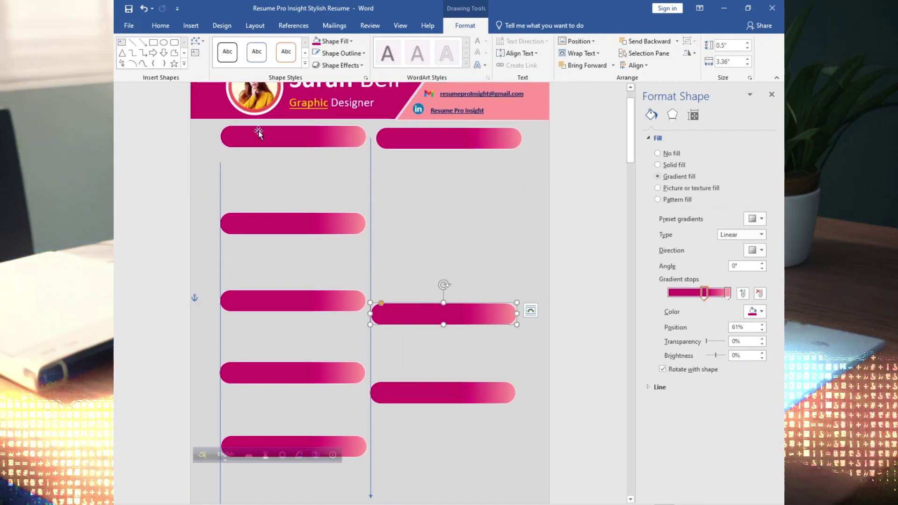
pyautogui.click(191, 26)
pyautogui.click(218, 66)
# Draw a text box under the first left bar and paste the Lorem ipsum text.
pyautogui.click(203, 90)
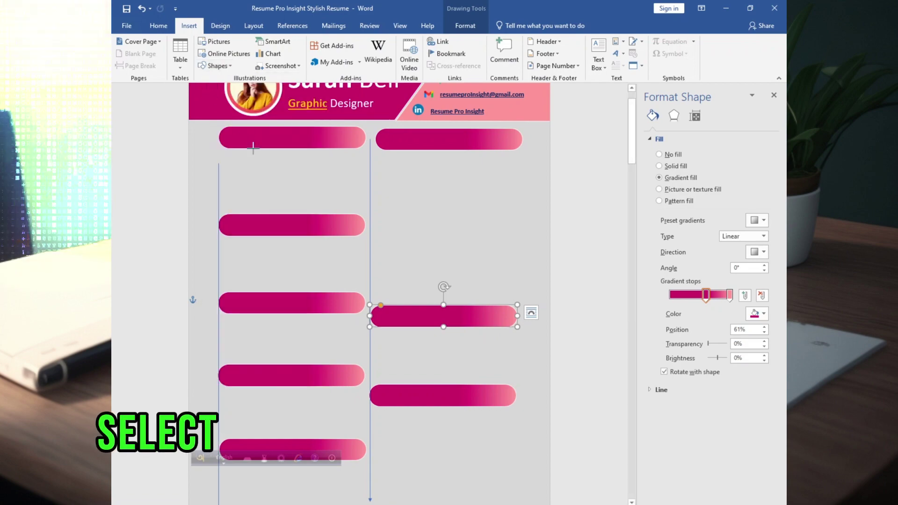
pyautogui.moveTo(228, 157); pyautogui.dragTo(361, 210)
pyautogui.write('Lorem ipsum dolor sit amet, consectetur adipiscing elit dui. Vestibulum sit amet quam rhoncus, egestas dui eget, malesuada justo. Ut aliquam auguer honcus egestas, amet quam rhoncus, egestas dui honcus.')
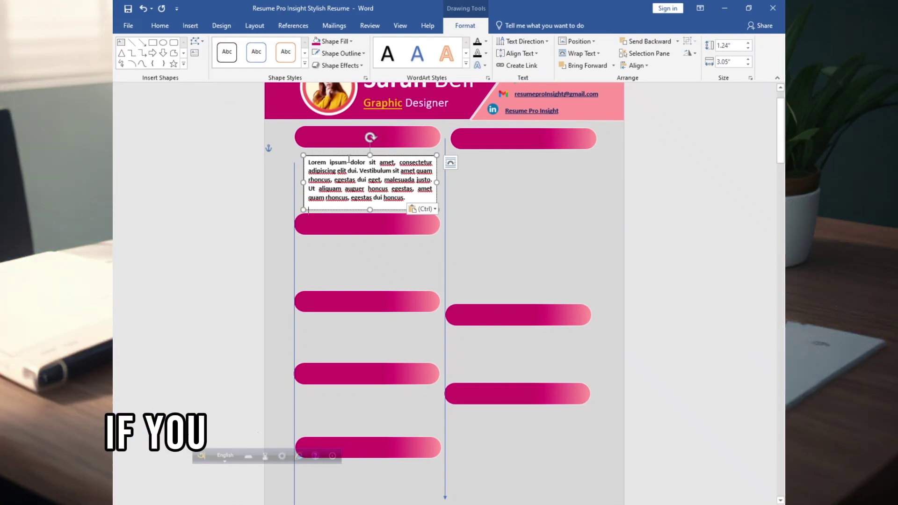
pyautogui.moveTo(348, 155); pyautogui.dragTo(344, 154)
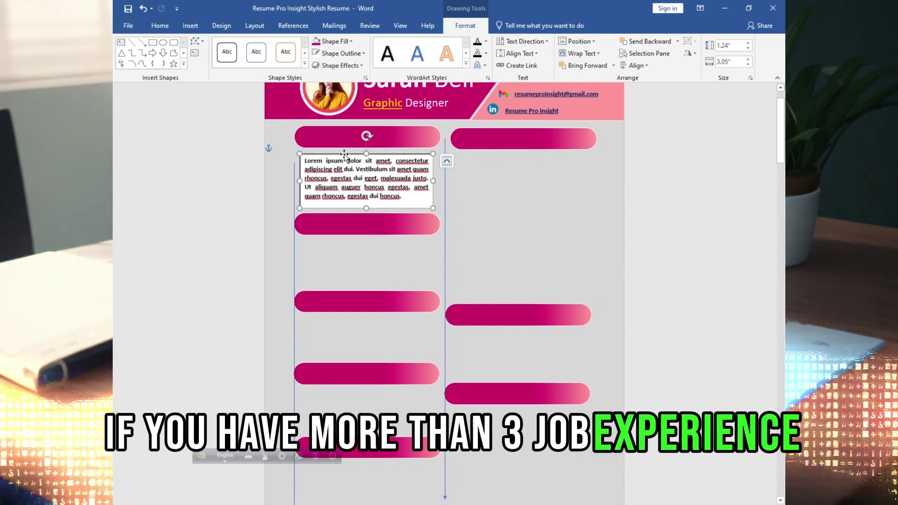
# Give the Lorem ipsum text box a light outline colour.
pyautogui.rightClick(344, 154)
pyautogui.click(378, 125)
pyautogui.click(395, 171)
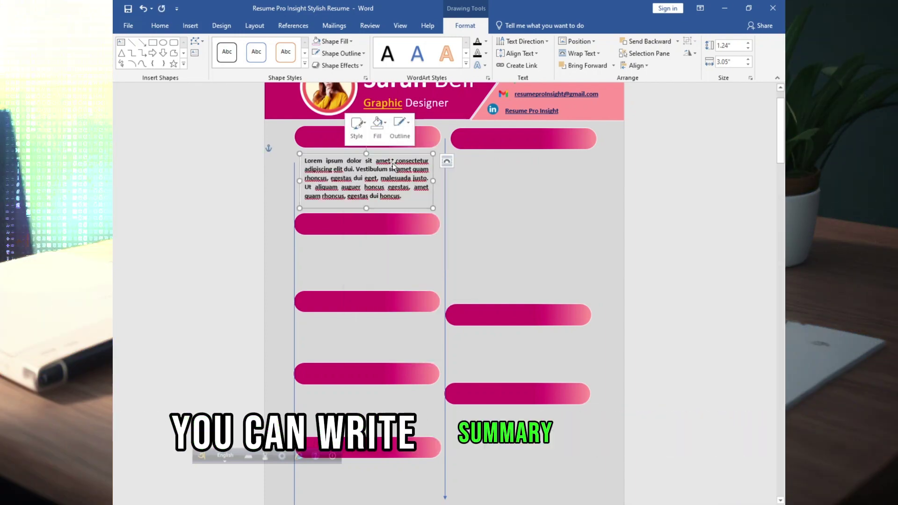
pyautogui.rightClick(372, 157)
pyautogui.click(431, 125)
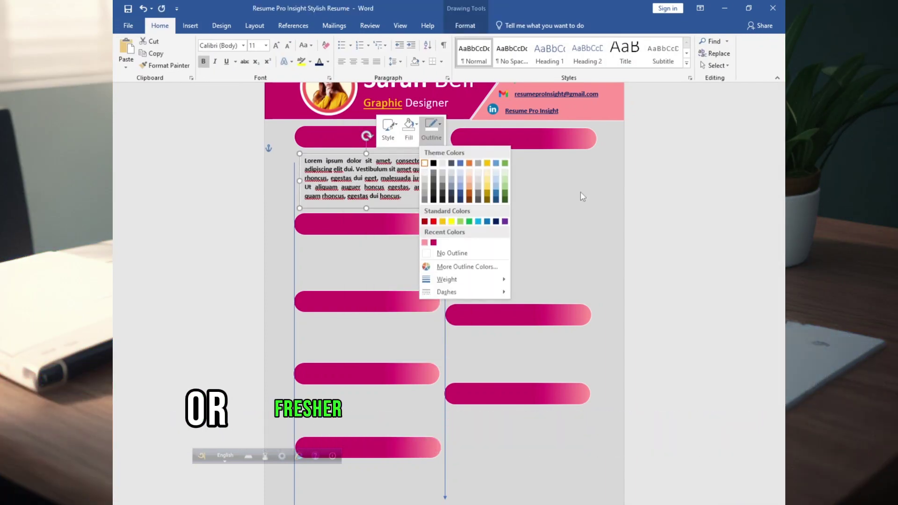
pyautogui.click(354, 154)
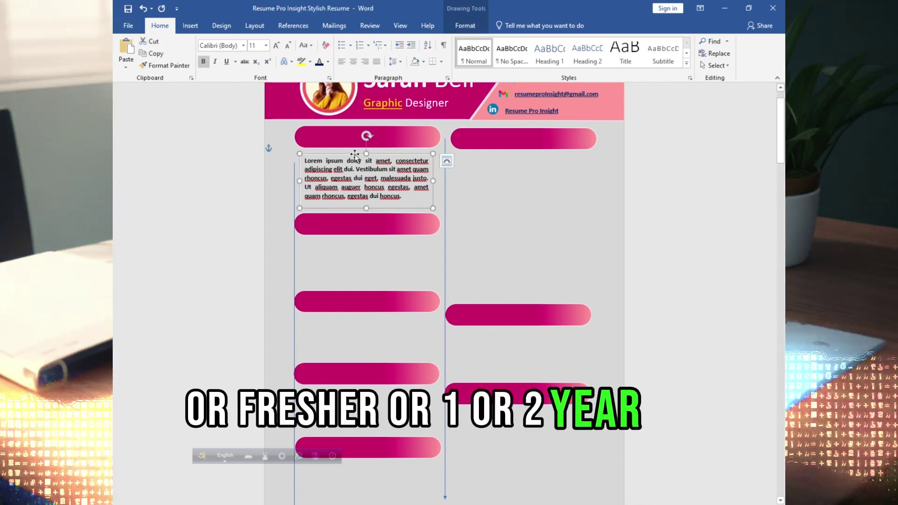
pyautogui.rightClick(354, 154)
pyautogui.click(411, 125)
pyautogui.click(380, 156)
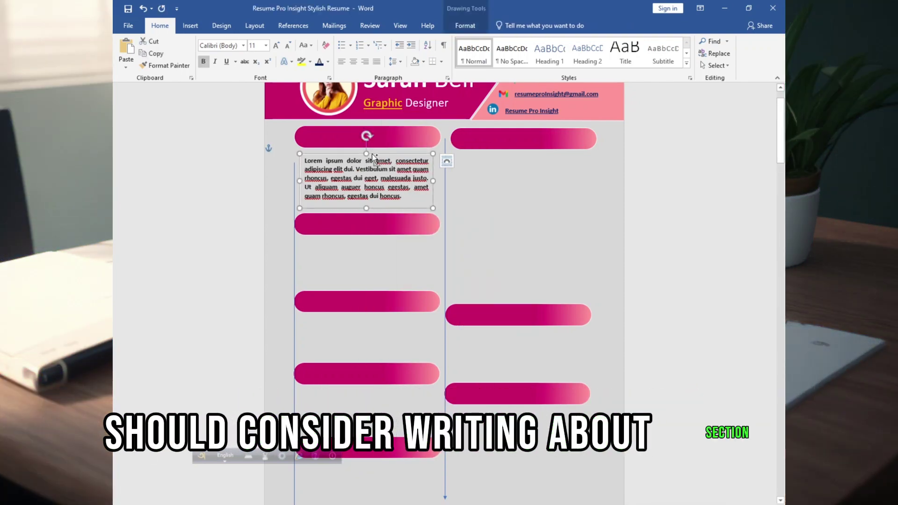
# Copy the text box under the right-column bars and the second through fifth left bars.
pyautogui.moveTo(374, 159); pyautogui.dragTo(488, 412)
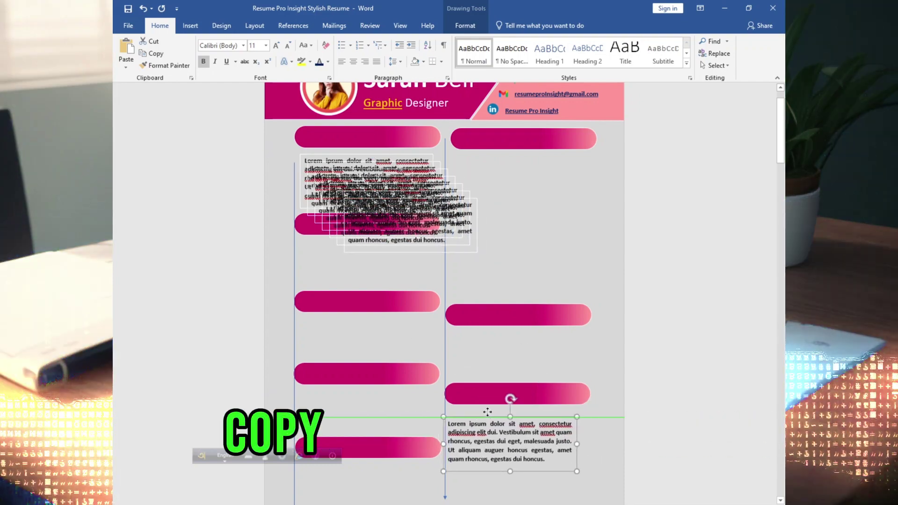
pyautogui.moveTo(488, 412)
pyautogui.mouseDown()
pyautogui.moveTo(523, 163)
pyautogui.moveTo(352, 321)
pyautogui.mouseUp()
pyautogui.moveTo(378, 193); pyautogui.dragTo(366, 411)
pyautogui.moveTo(379, 196); pyautogui.dragTo(369, 477)
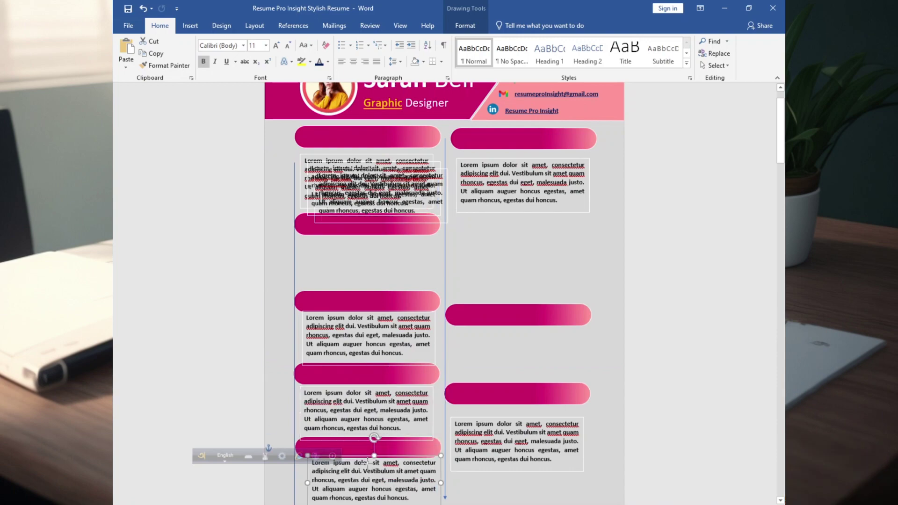
pyautogui.moveTo(379, 185); pyautogui.dragTo(523, 344)
pyautogui.moveTo(379, 186); pyautogui.dragTo(367, 260)
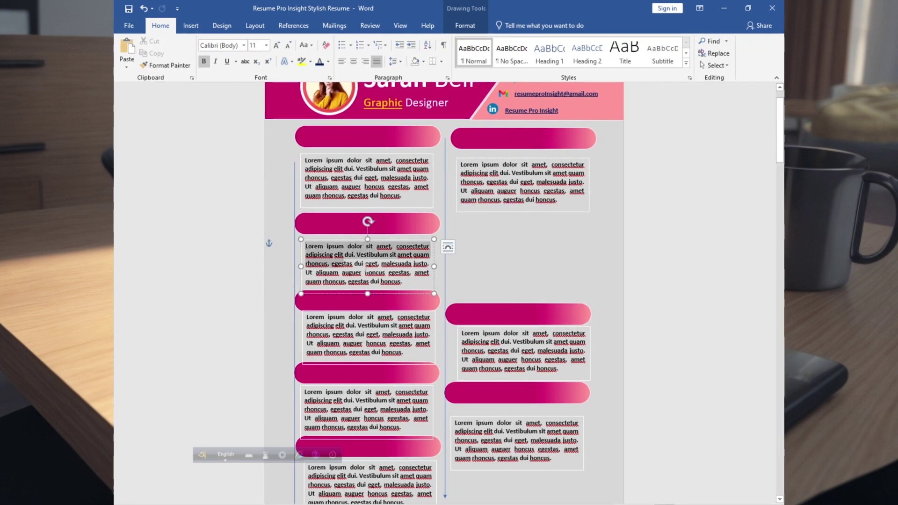
# Paste Borcelle University degree, CGPA and year details into the second left box and fit it.
pyautogui.hotkey('ctrl', 'v')
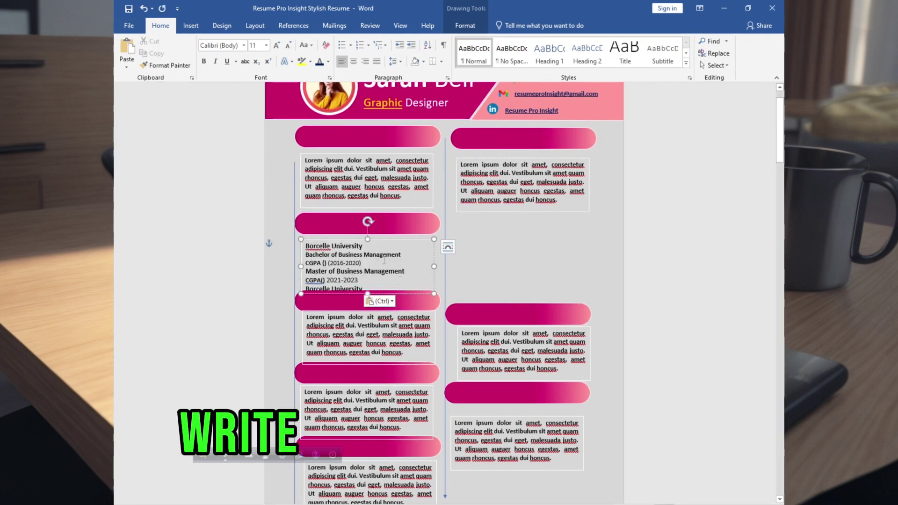
pyautogui.moveTo(349, 240); pyautogui.dragTo(350, 246)
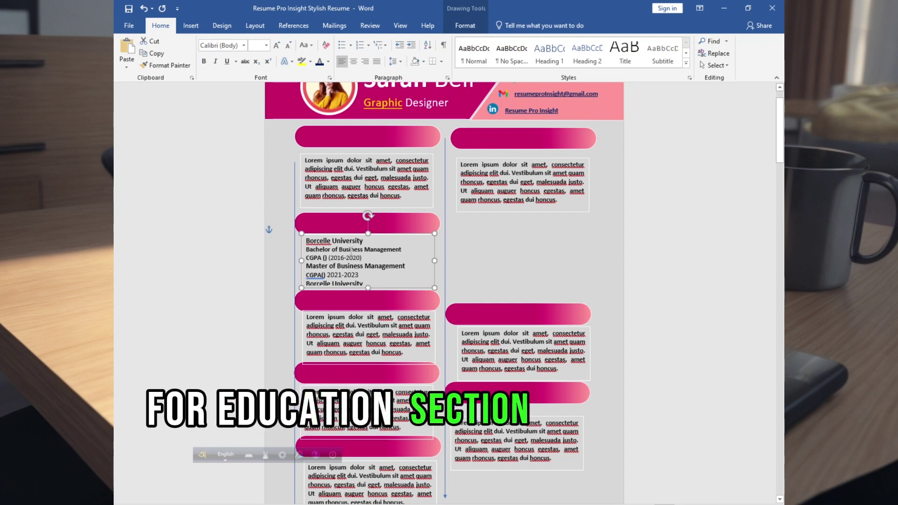
pyautogui.moveTo(350, 245); pyautogui.dragTo(352, 246)
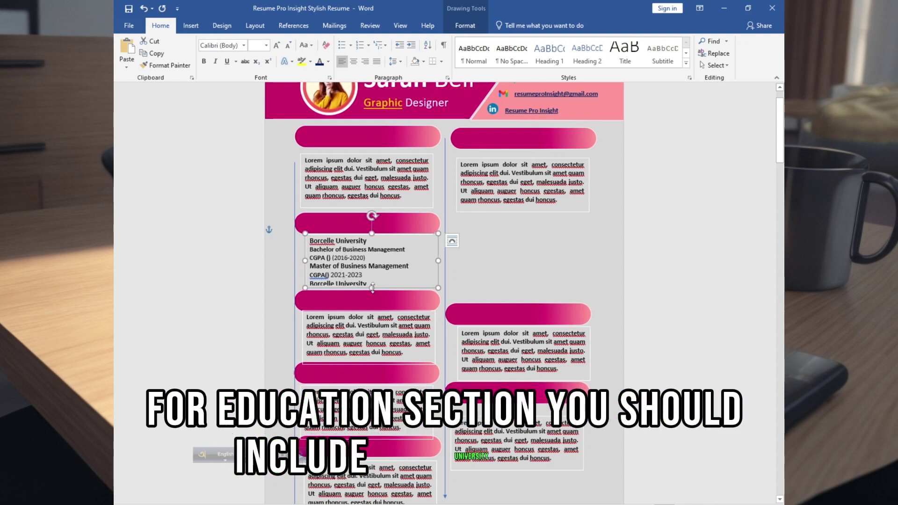
pyautogui.moveTo(371, 288); pyautogui.dragTo(373, 291)
pyautogui.click(319, 299)
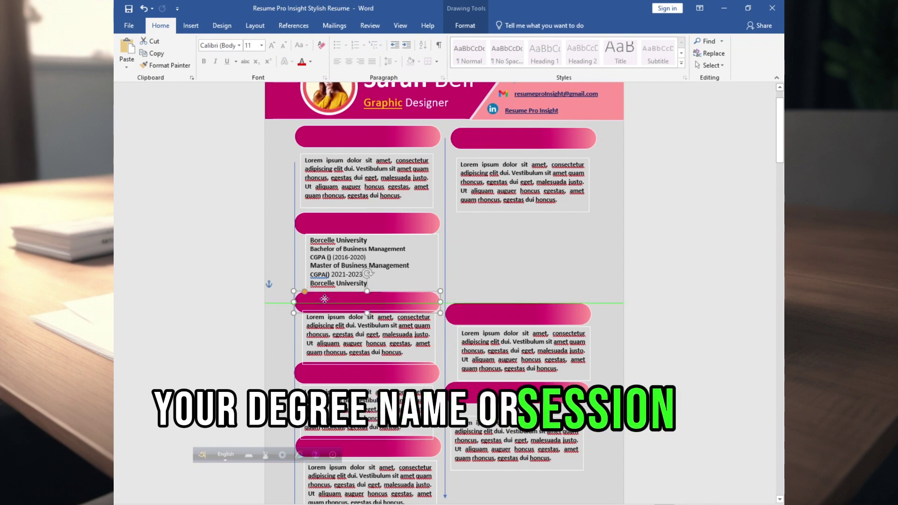
pyautogui.click(343, 265)
pyautogui.click(364, 248)
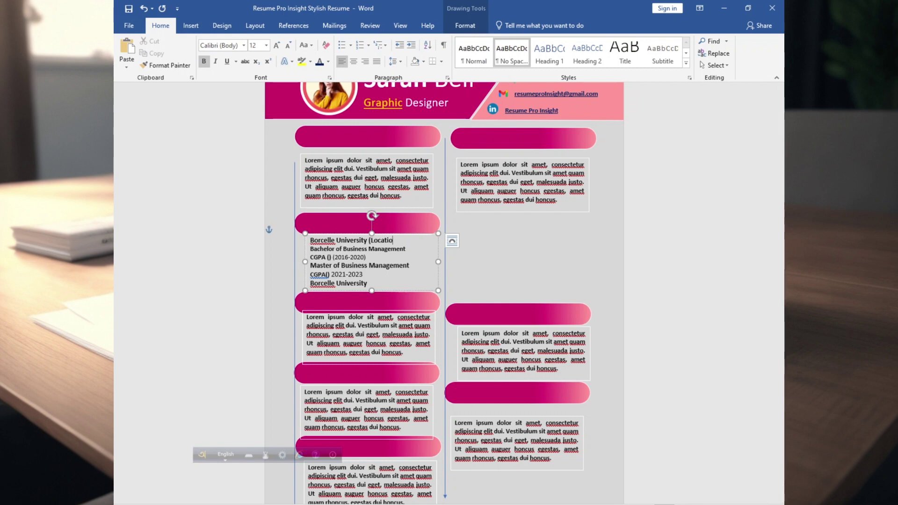
pyautogui.write('n')
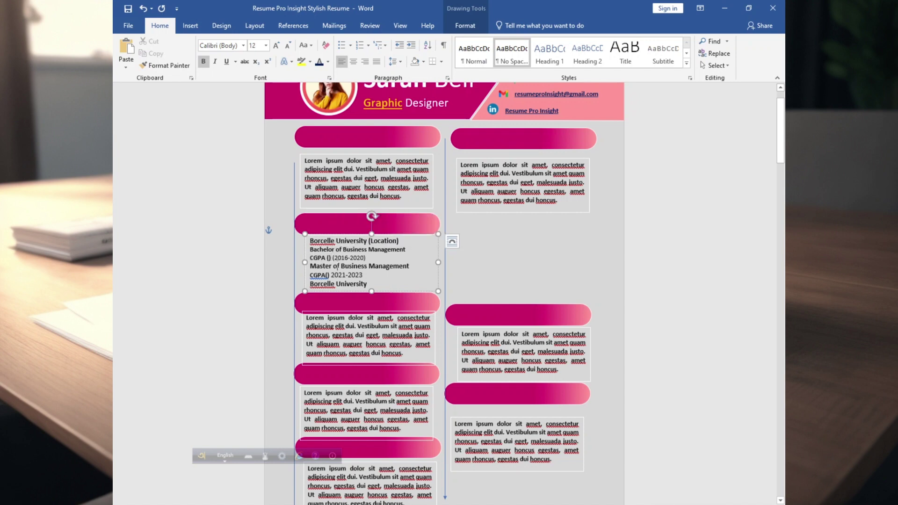
pyautogui.click(342, 267)
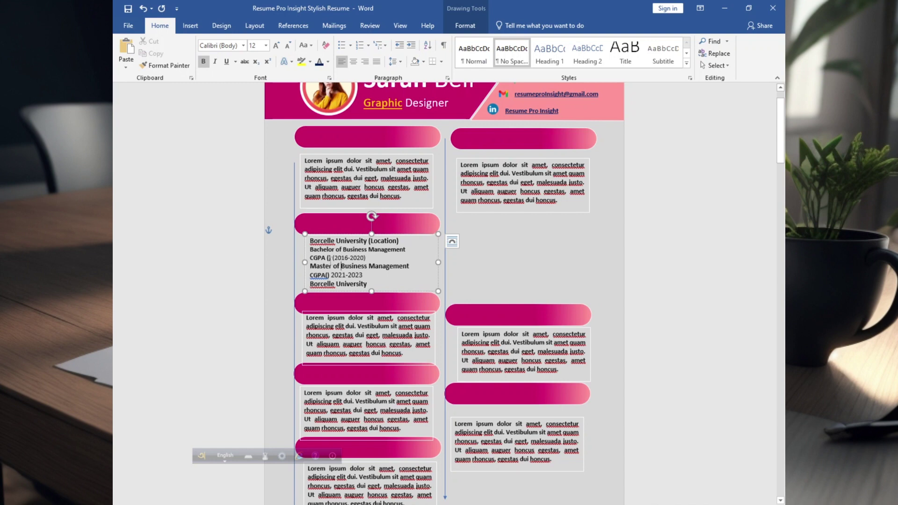
# Replace the third left box's text with English, Spanish and Italian on separate lines.
pyautogui.hotkey('ctrl', 'a')
pyautogui.write('E')
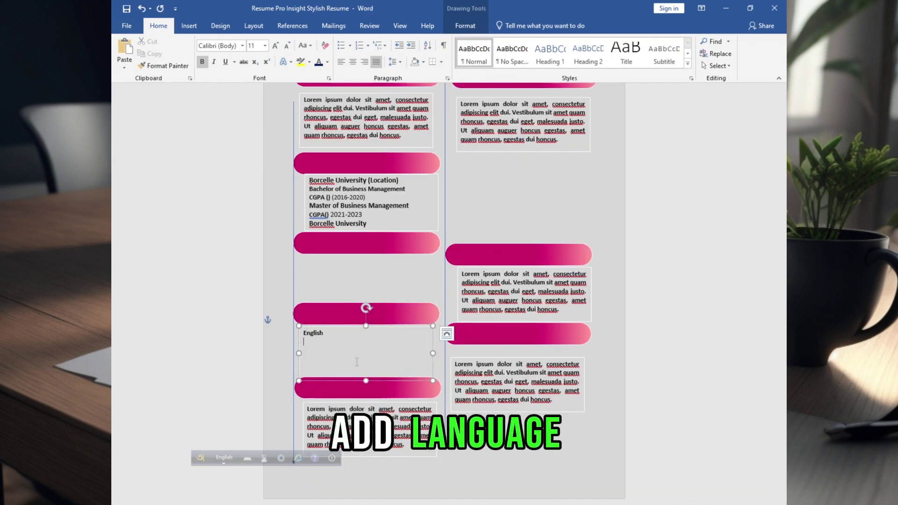
pyautogui.press('Return')
pyautogui.write('Spanish')
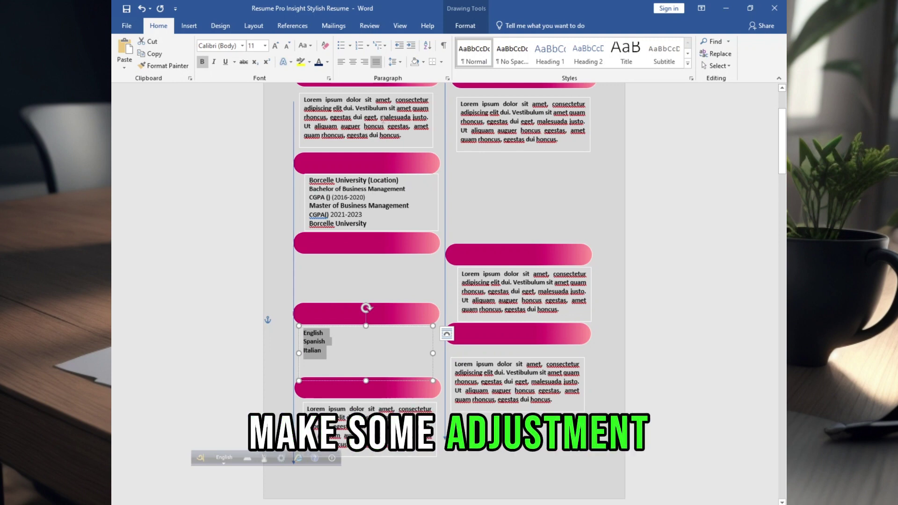
pyautogui.click(242, 46)
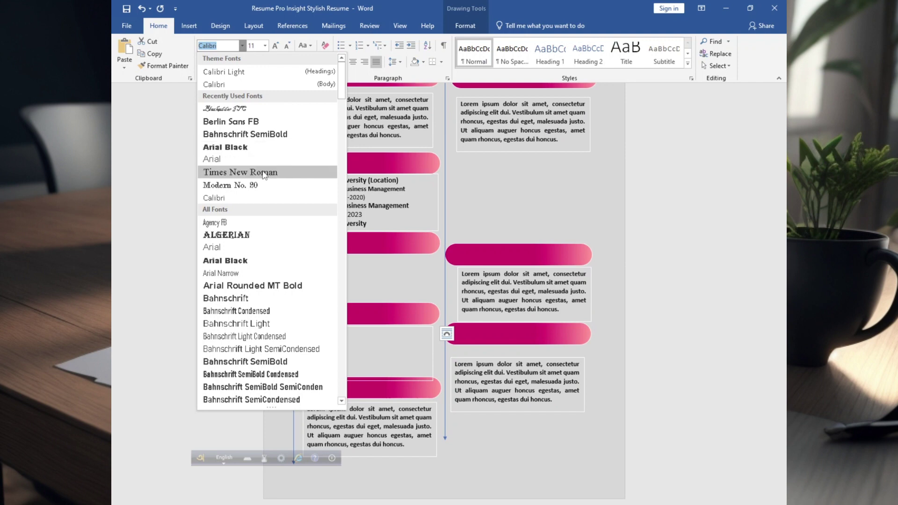
pyautogui.click(339, 317)
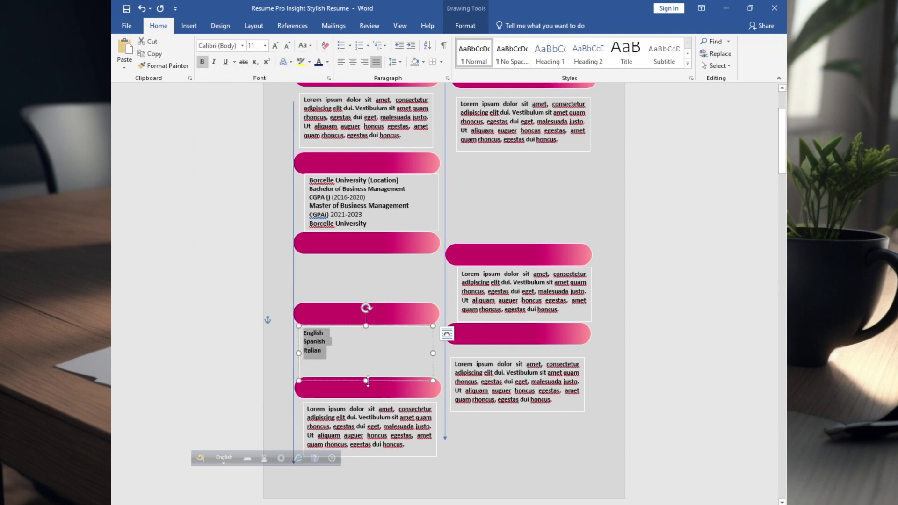
# Set 1.5 line spacing for the languages and paste the job title block.
pyautogui.click(401, 62)
pyautogui.click(409, 113)
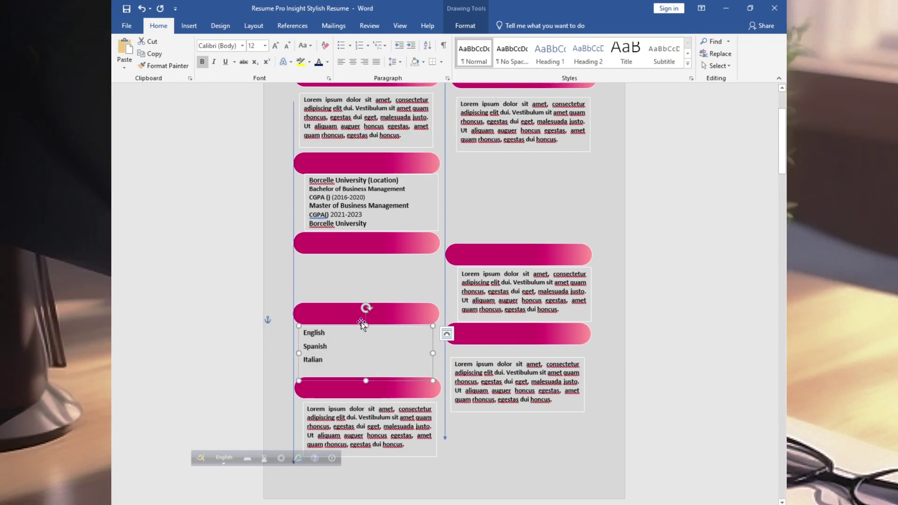
pyautogui.click(357, 378)
pyautogui.hotkey('ctrl', 'v')
# Enlarge and raise the job entries box, push the next bar down, and review its labels.
pyautogui.moveTo(523, 213); pyautogui.dragTo(522, 302)
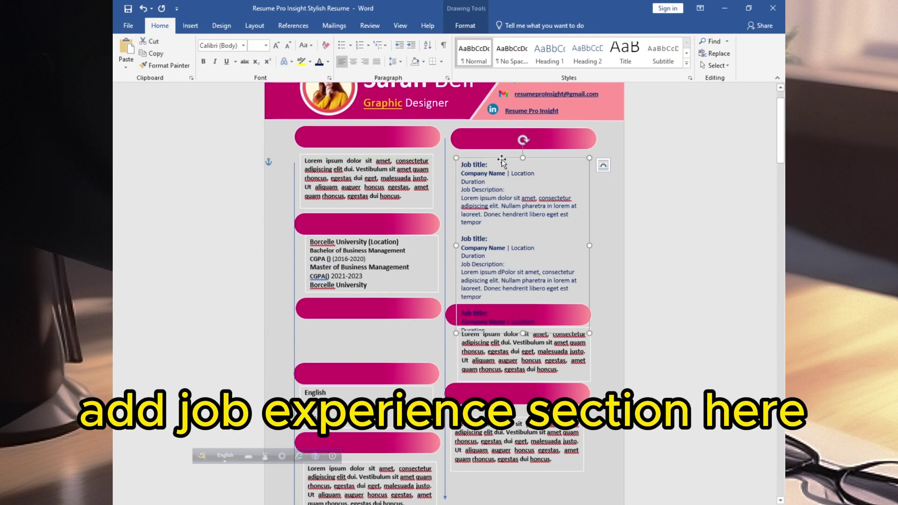
pyautogui.moveTo(501, 161); pyautogui.dragTo(502, 150)
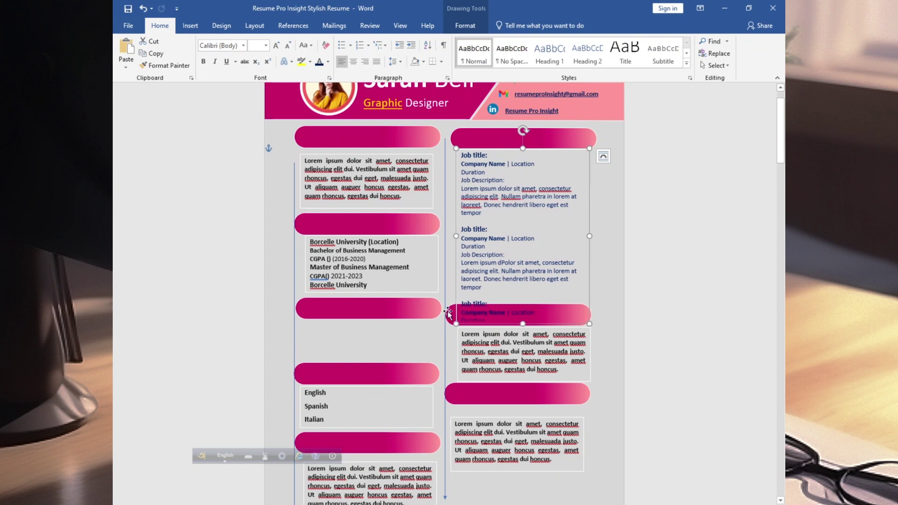
pyautogui.moveTo(447, 313); pyautogui.dragTo(451, 355)
pyautogui.click(491, 213)
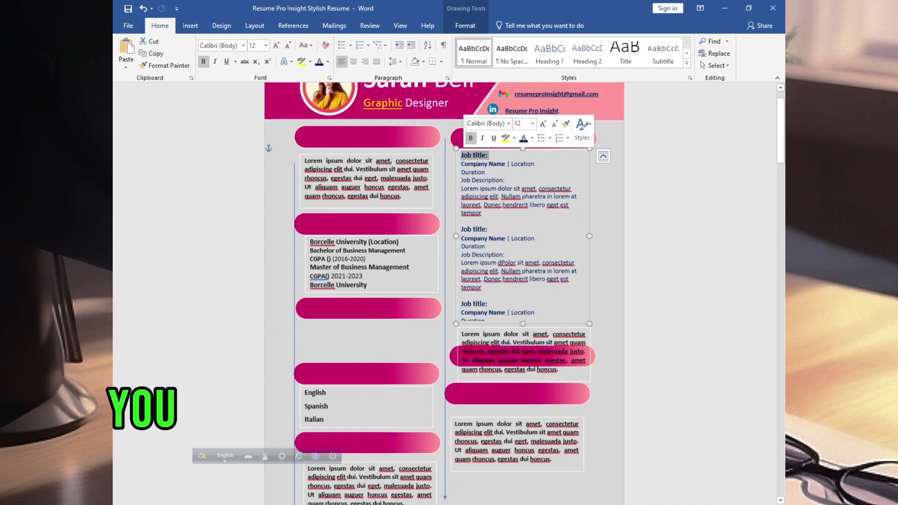
pyautogui.click(485, 164)
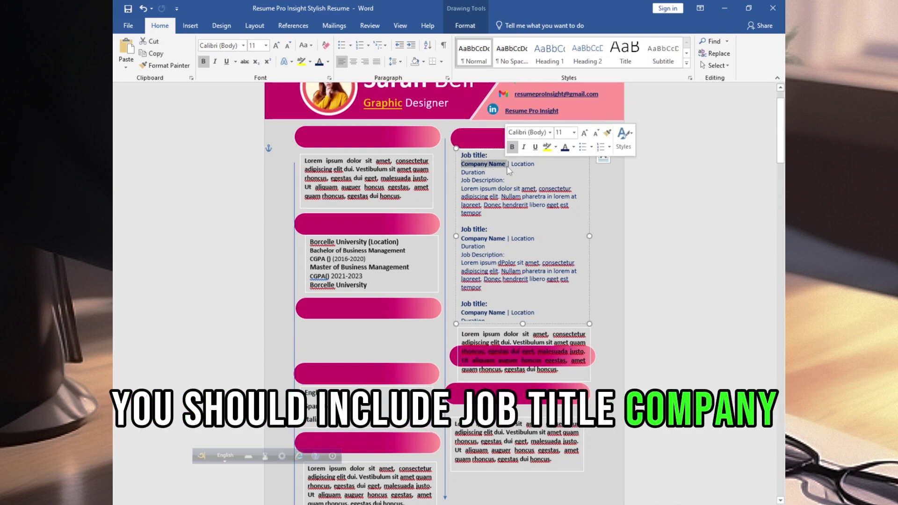
pyautogui.moveTo(506, 164); pyautogui.dragTo(534, 164)
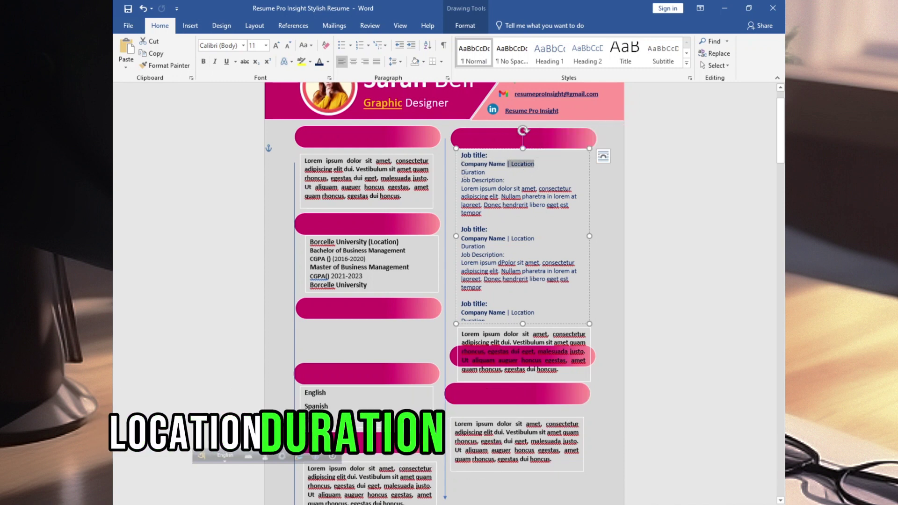
pyautogui.moveTo(460, 172); pyautogui.dragTo(487, 171)
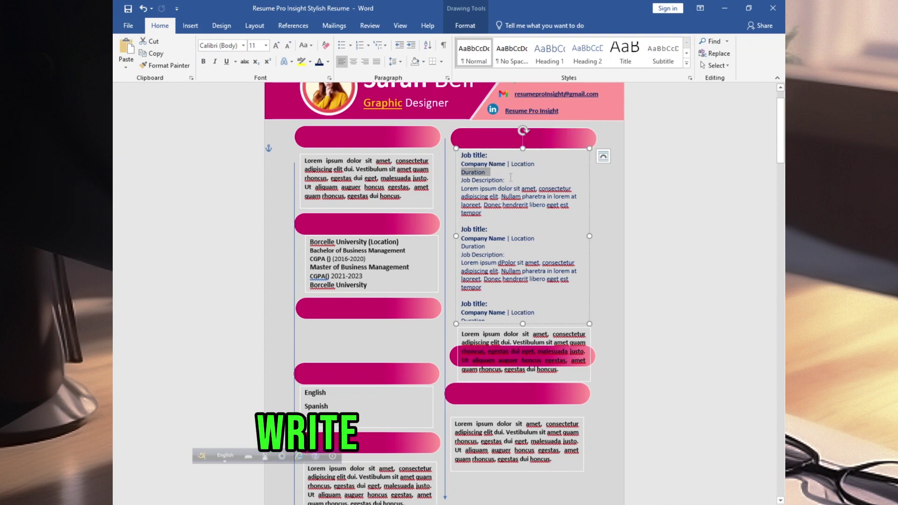
pyautogui.moveTo(460, 180); pyautogui.dragTo(505, 180)
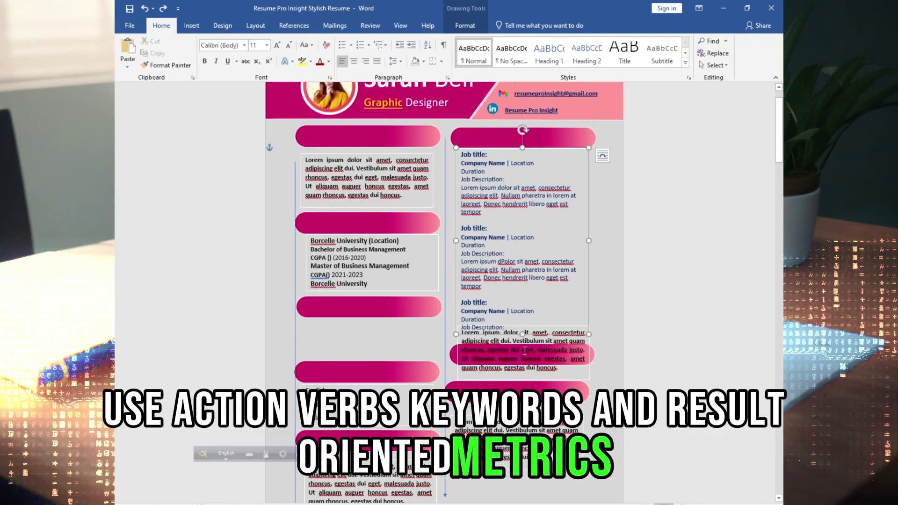
# Move the next placeholder box and overlapping bar down, then open the job text's colour options.
pyautogui.click(524, 350)
pyautogui.moveTo(511, 328); pyautogui.dragTo(521, 360)
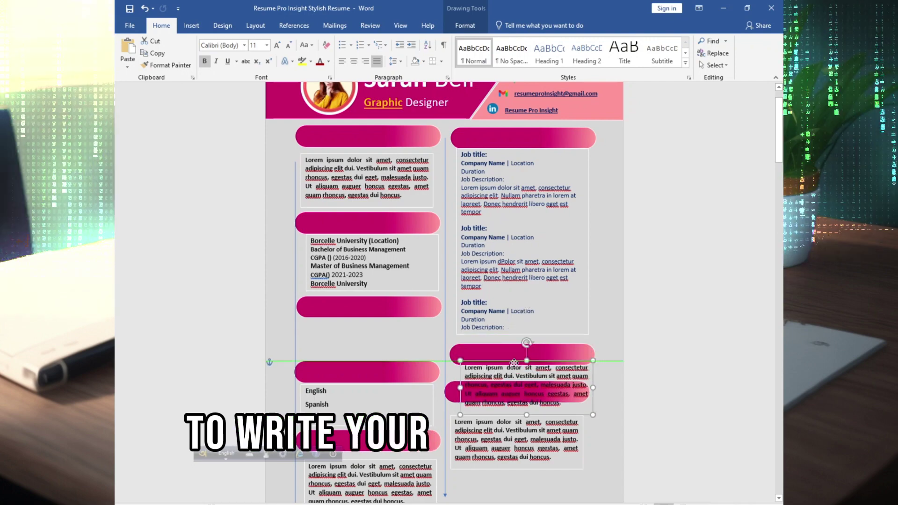
pyautogui.scroll(-2, 522, 361)
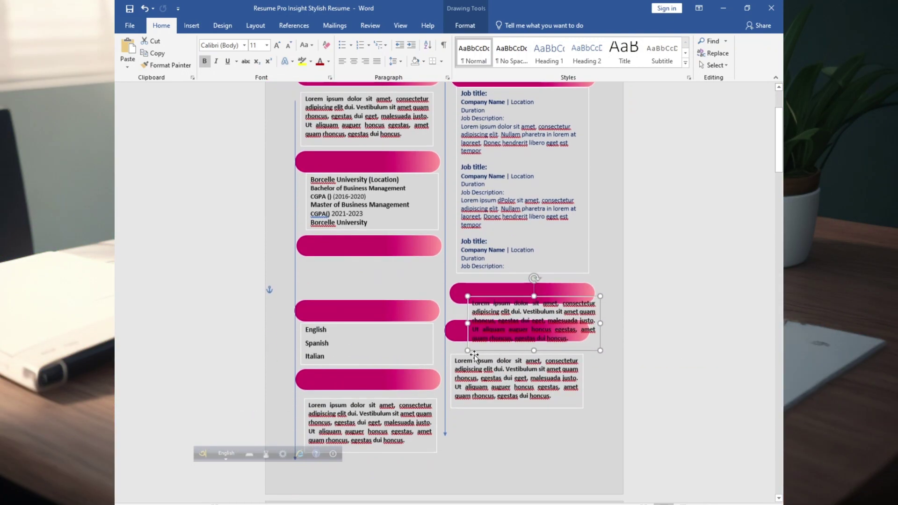
pyautogui.moveTo(522, 361); pyautogui.dragTo(478, 391)
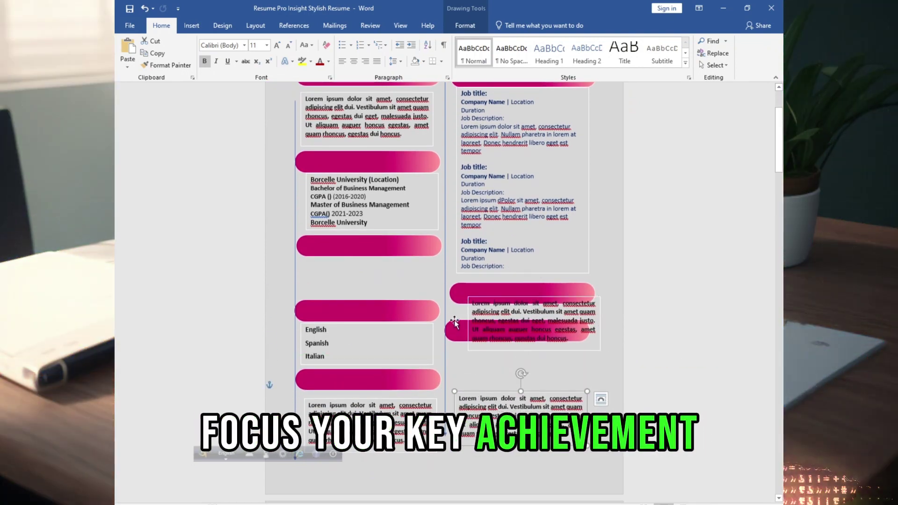
pyautogui.moveTo(454, 321); pyautogui.dragTo(461, 344)
pyautogui.scroll(3, 491, 280)
pyautogui.click(490, 195)
pyautogui.click(328, 61)
pyautogui.click(339, 171)
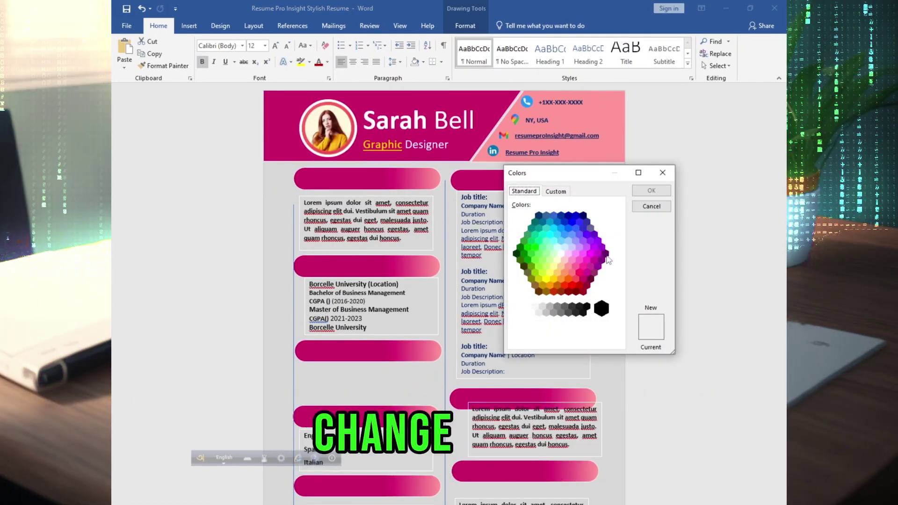
# Colour all three 'Job title:' labels magenta and nudge the pink bar beneath the job box.
pyautogui.click(597, 265)
pyautogui.click(651, 190)
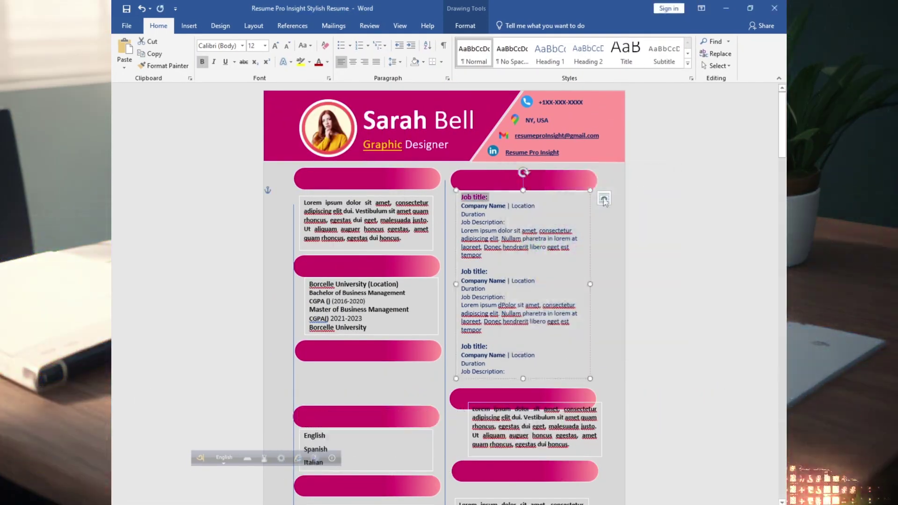
pyautogui.click(328, 61)
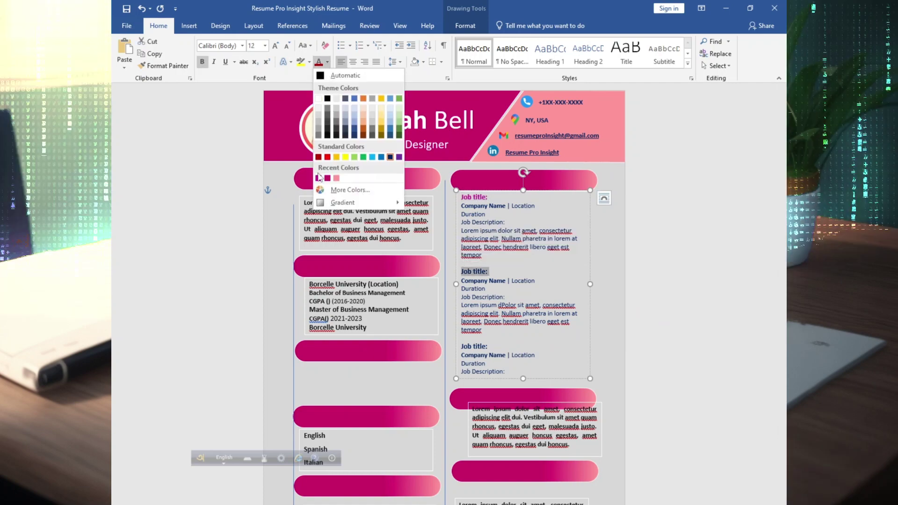
pyautogui.click(317, 170)
pyautogui.moveTo(461, 346); pyautogui.dragTo(522, 349)
pyautogui.click(318, 61)
pyautogui.scroll(-1, 522, 316)
pyautogui.scroll(-4, 523, 349)
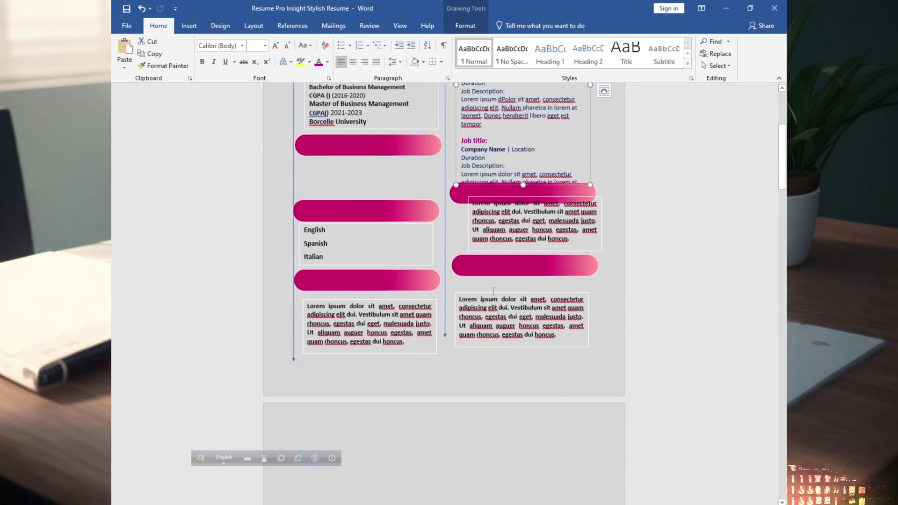
pyautogui.click(491, 302)
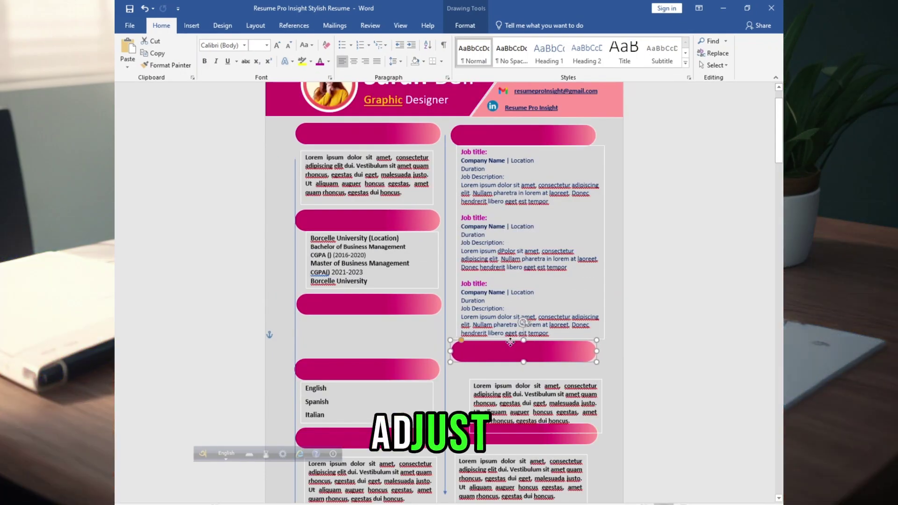
pyautogui.moveTo(514, 341); pyautogui.dragTo(510, 341)
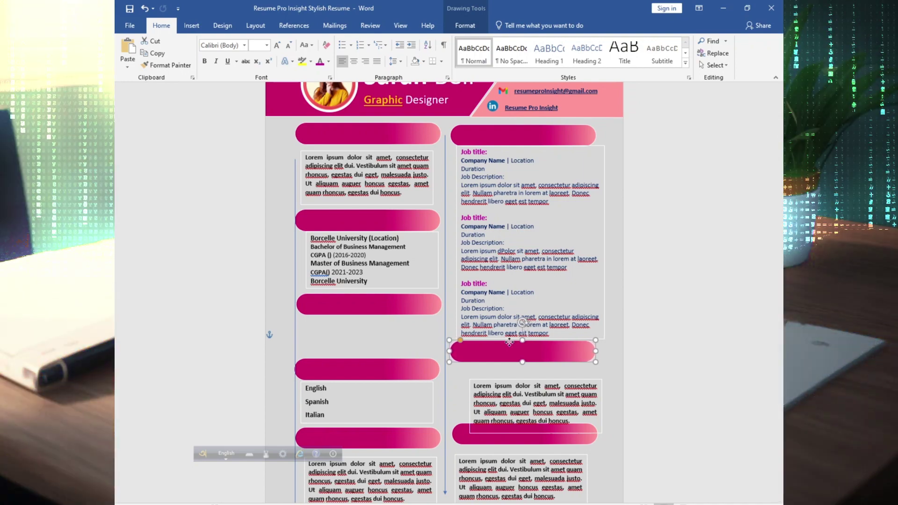
pyautogui.scroll(-2, 538, 384)
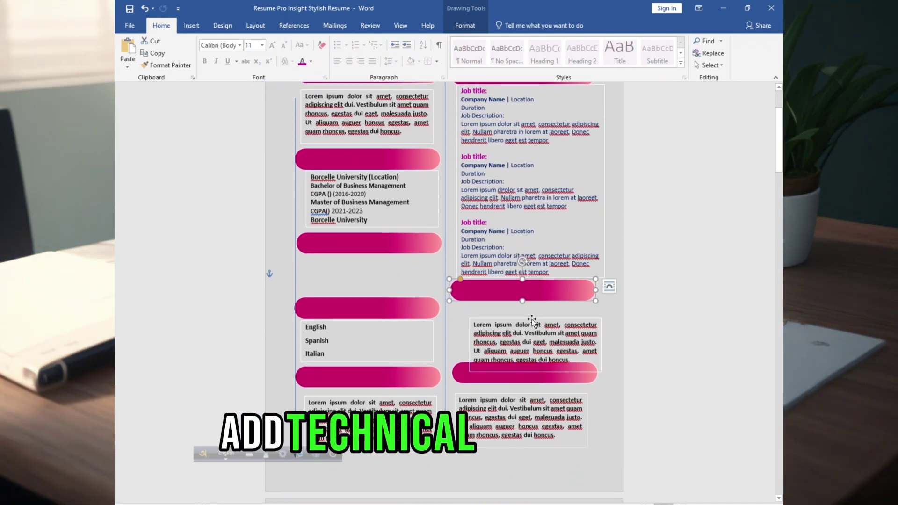
# Paste Color Theory, Typography and Layout Composition in Calibri with 1.5 line spacing.
pyautogui.moveTo(533, 321); pyautogui.dragTo(518, 312)
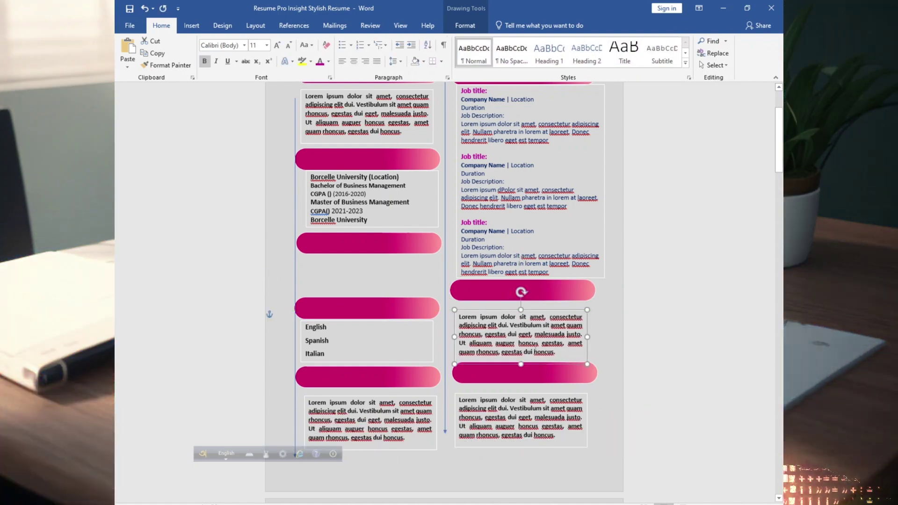
pyautogui.hotkey('ctrl', 'a')
pyautogui.write('Color Theory Typography Layout Composition')
pyautogui.click(393, 62)
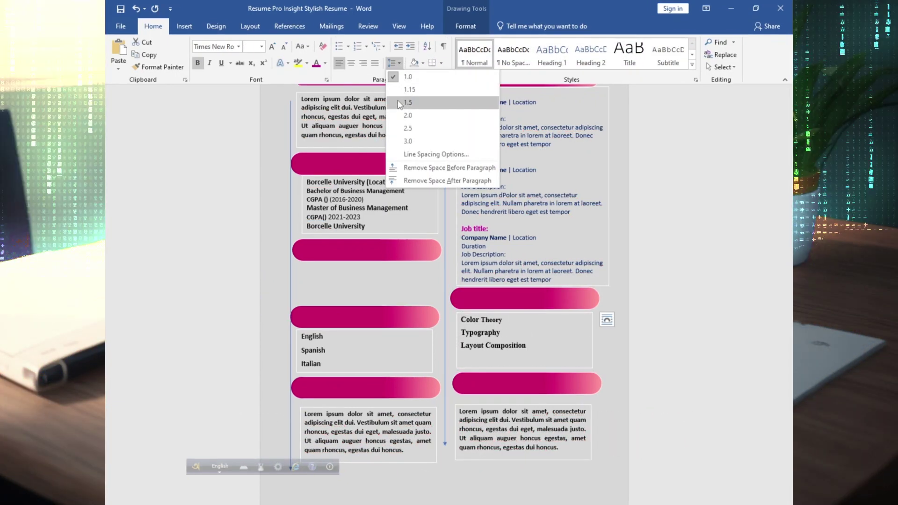
pyautogui.click(411, 100)
pyautogui.click(238, 47)
pyautogui.click(226, 75)
pyautogui.scroll(2, 429, 177)
# Open shape options on the top, education, skills and lower text boxes.
pyautogui.click(428, 177)
pyautogui.rightClick(428, 176)
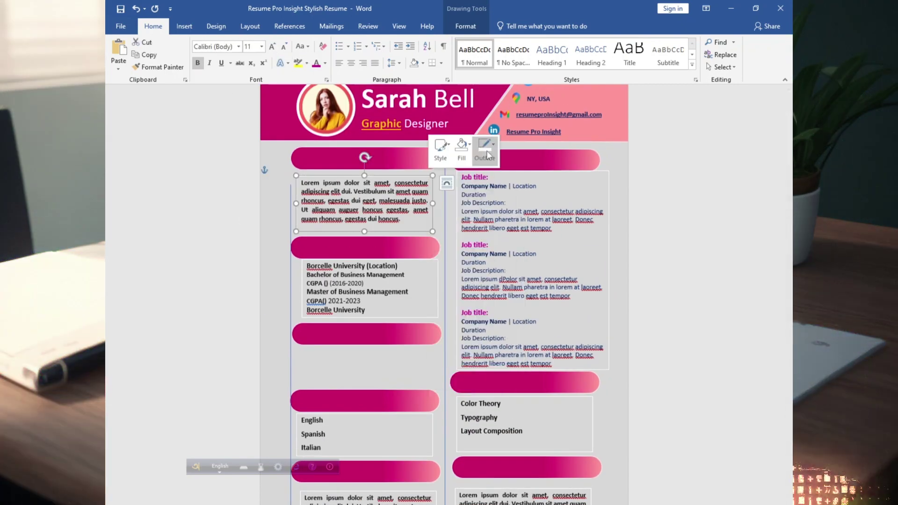
pyautogui.rightClick(435, 261)
pyautogui.rightClick(602, 182)
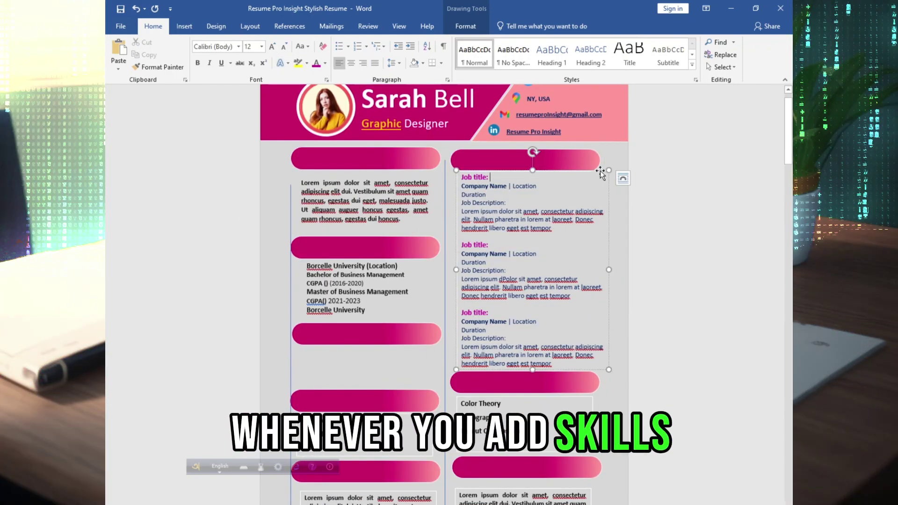
pyautogui.click(663, 144)
pyautogui.scroll(-2, 591, 325)
pyautogui.rightClick(592, 325)
pyautogui.press('Escape')
pyautogui.scroll(-3, 434, 231)
pyautogui.rightClick(436, 232)
# Paste the five-strength bulleted list into the lowest right box and recolour its text.
pyautogui.press('Escape')
pyautogui.click(519, 323)
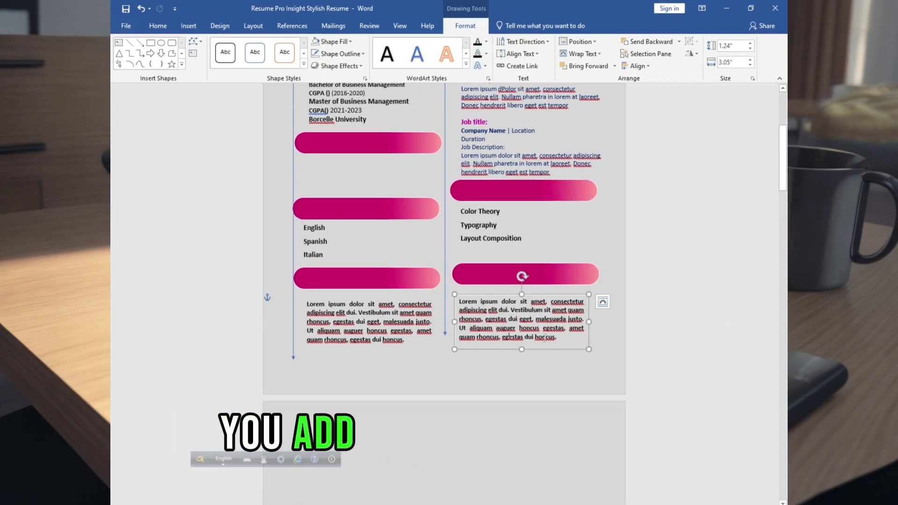
pyautogui.hotkey('ctrl', 'a')
pyautogui.hotkey('ctrl', 'v')
pyautogui.hotkey('ctrl', 'a')
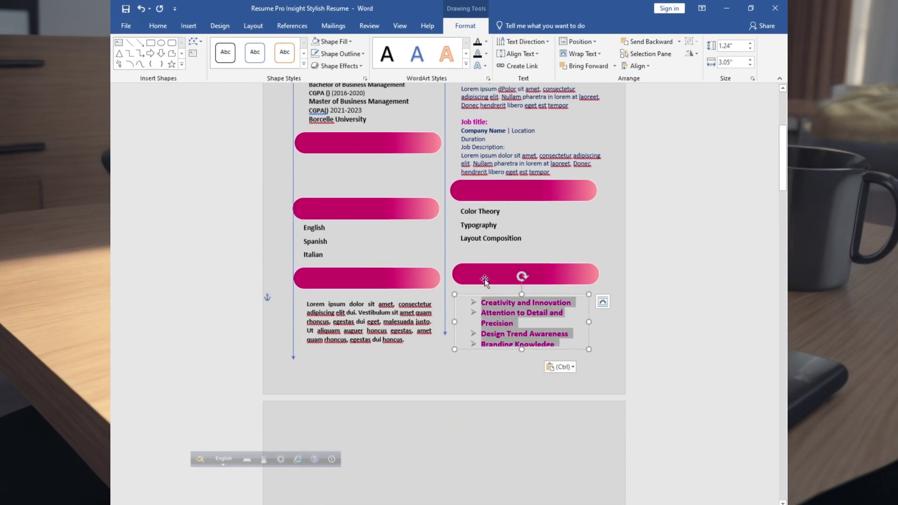
pyautogui.click(186, 26)
pyautogui.click(158, 25)
pyautogui.click(326, 61)
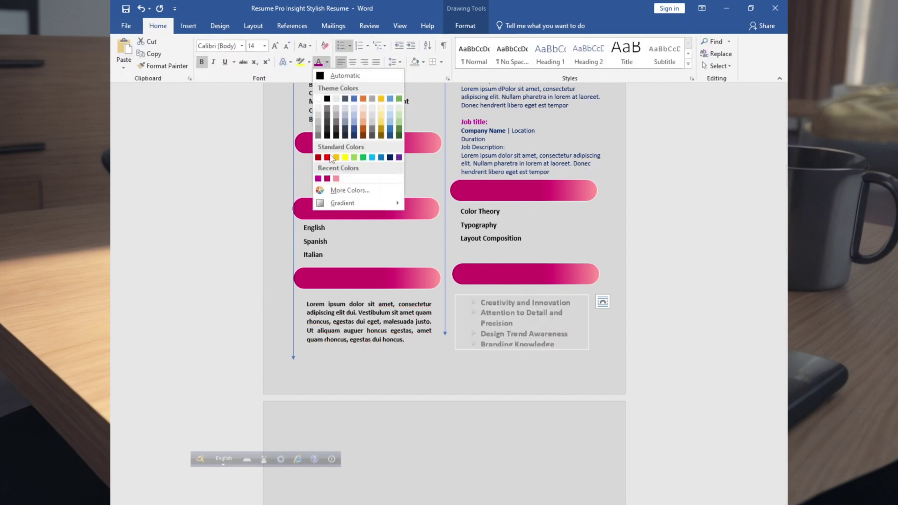
pyautogui.click(326, 179)
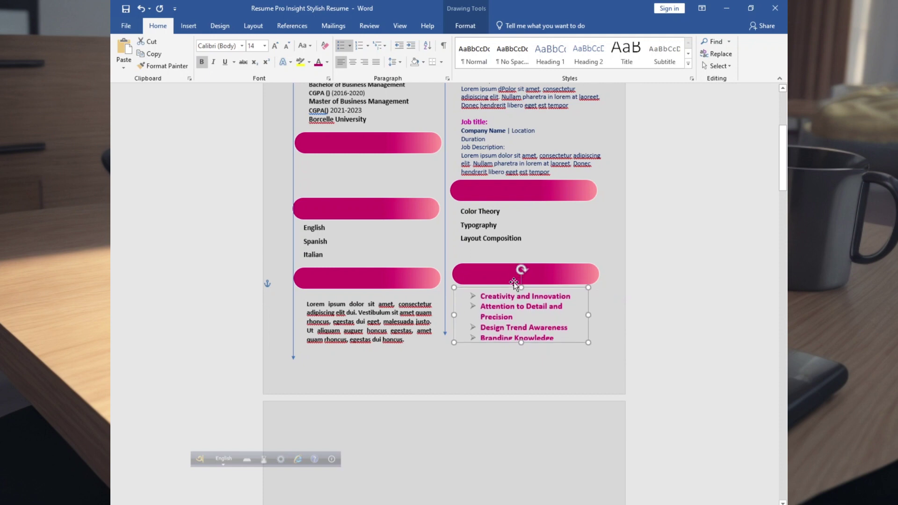
# Enlarge the list box to show Business Acumen and remove extra spacing between items.
pyautogui.moveTo(513, 282); pyautogui.dragTo(514, 276)
pyautogui.moveTo(519, 341); pyautogui.dragTo(521, 363)
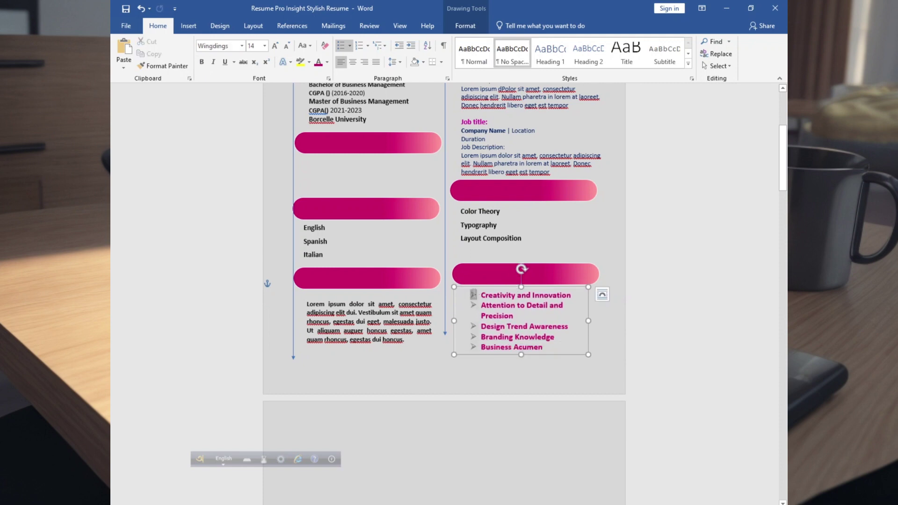
pyautogui.click(473, 346)
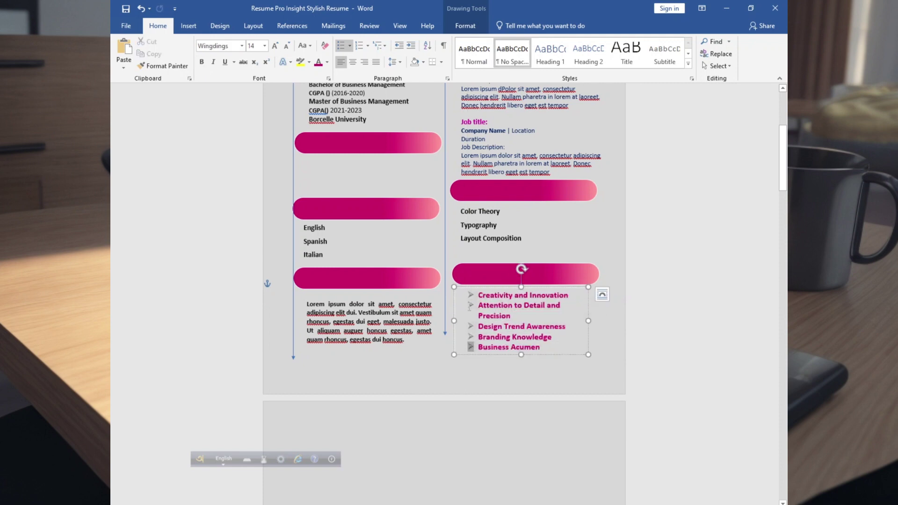
pyautogui.click(144, 8)
pyautogui.moveTo(477, 295); pyautogui.dragTo(471, 319)
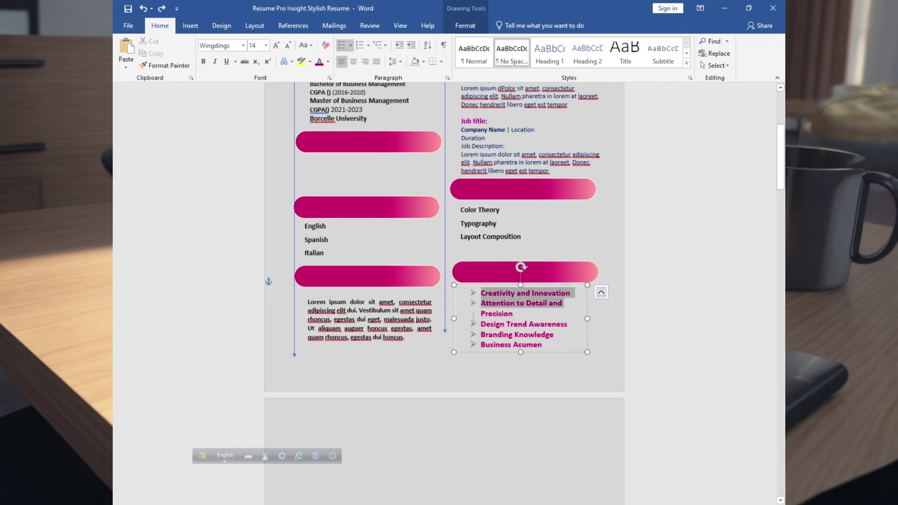
pyautogui.click(485, 302)
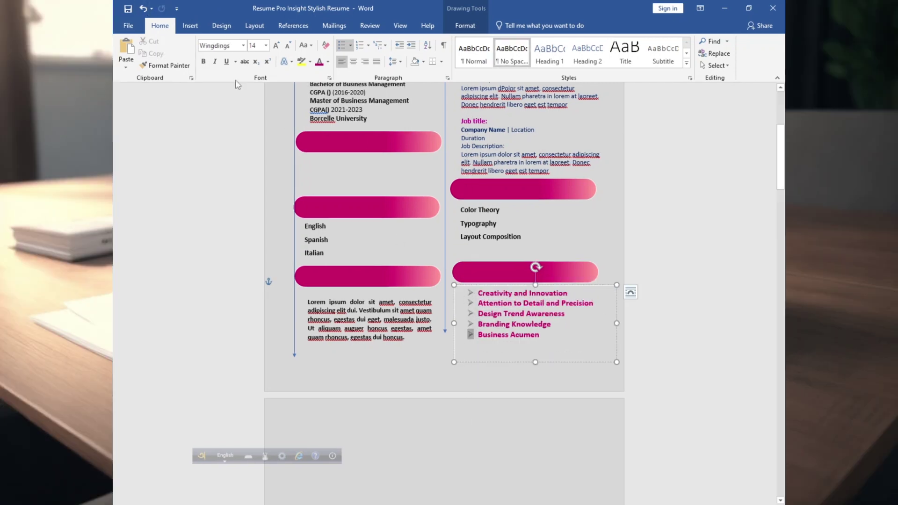
# Try checkmark bullets, revert to arrows, make them magenta, then open the box's outline options.
pyautogui.moveTo(481, 293); pyautogui.dragTo(542, 335)
pyautogui.click(350, 46)
pyautogui.click(372, 75)
pyautogui.click(472, 303)
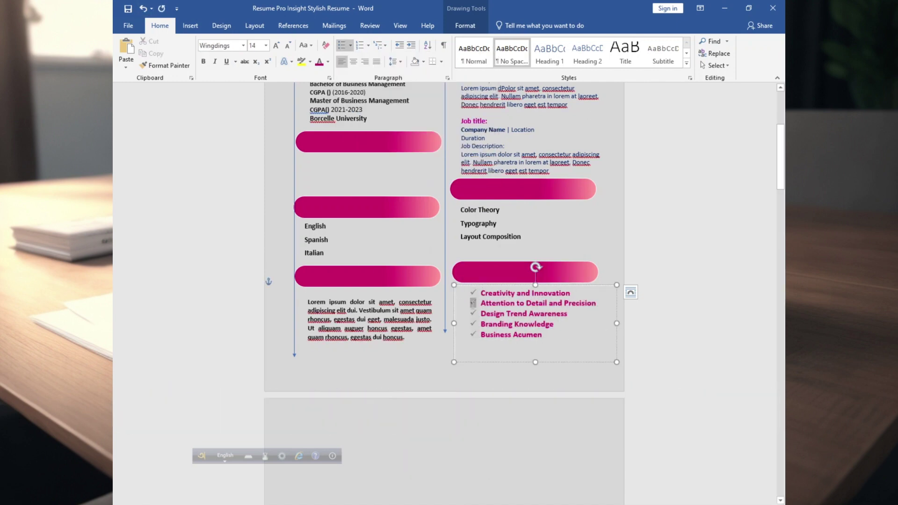
pyautogui.click(143, 8)
pyautogui.click(327, 62)
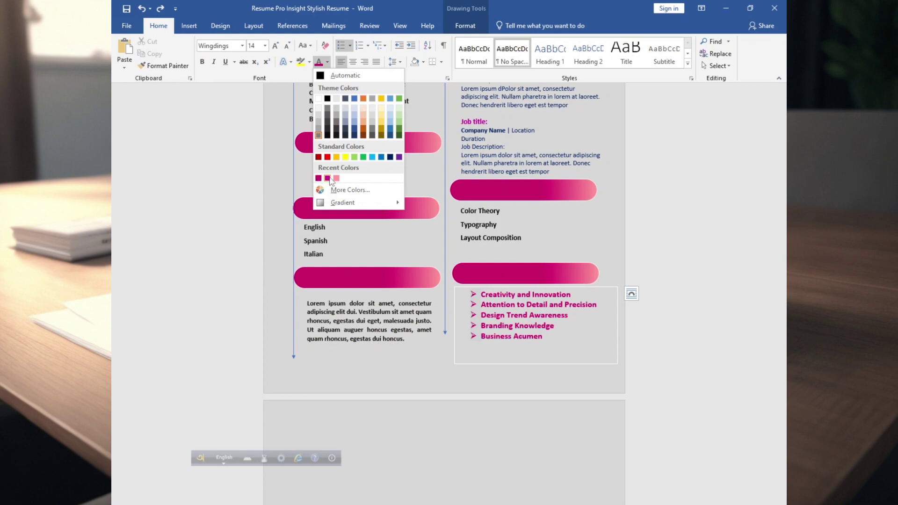
pyautogui.click(318, 177)
pyautogui.rightClick(514, 284)
pyautogui.click(551, 278)
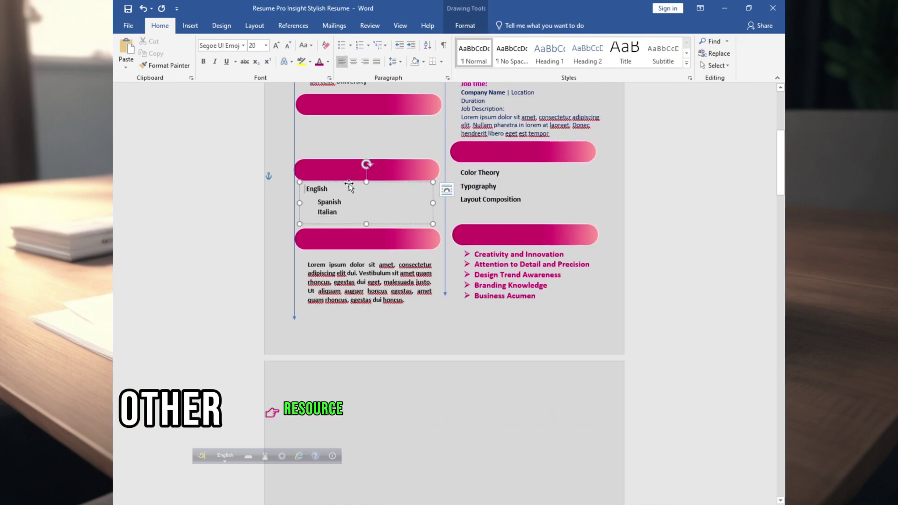
# Paste the hand emoji before English while keeping all three languages.
pyautogui.click(143, 8)
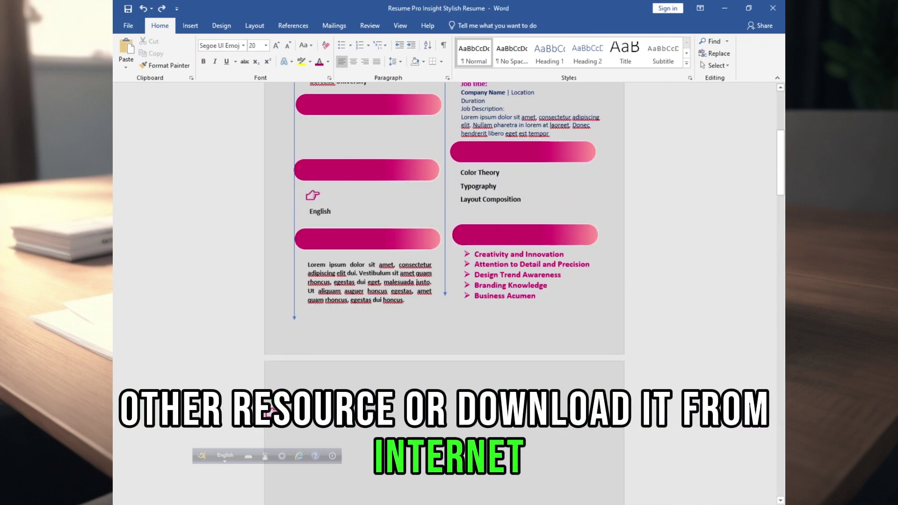
pyautogui.click(266, 45)
pyautogui.click(253, 78)
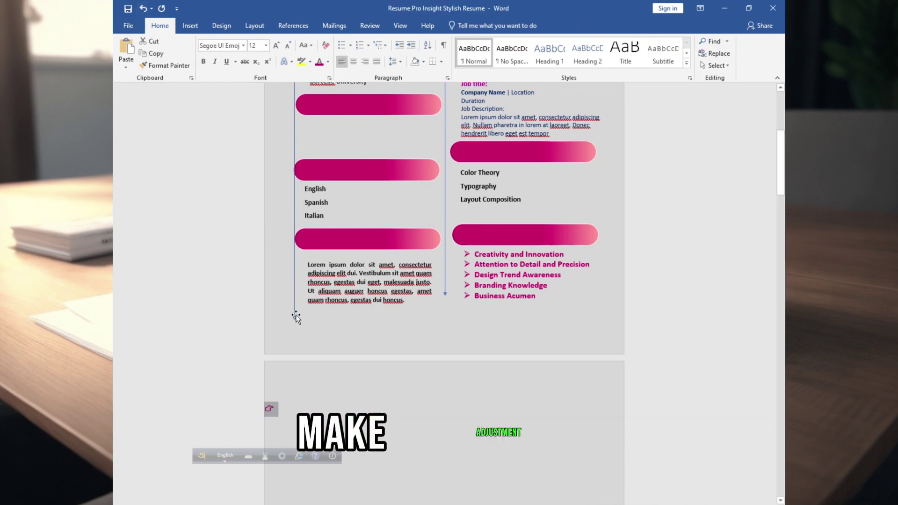
pyautogui.click(304, 190)
pyautogui.hotkey('ctrl', 'v')
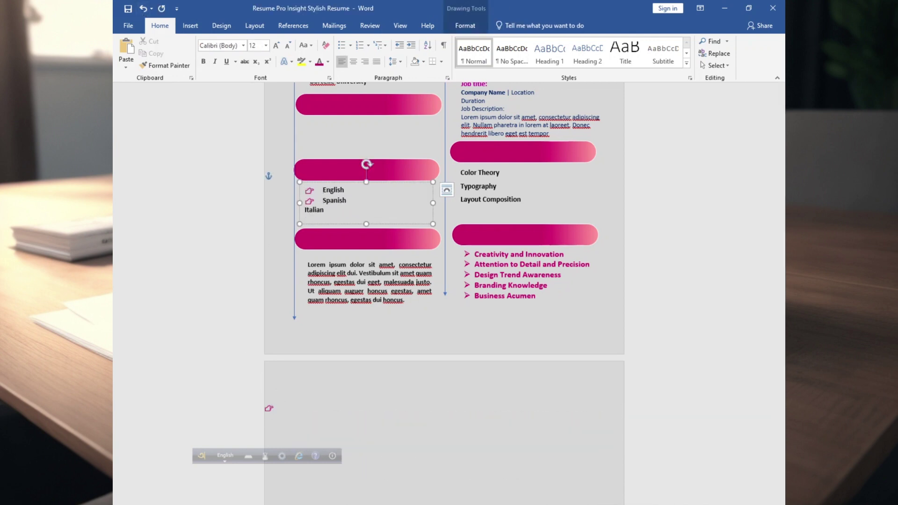
# Set the language text to 16 pt and all three hand emojis to 20 pt.
pyautogui.click(266, 45)
pyautogui.click(254, 167)
pyautogui.click(266, 45)
pyautogui.click(254, 183)
pyautogui.moveTo(305, 202)
pyautogui.mouseDown()
pyautogui.moveTo(316, 202)
pyautogui.moveTo(315, 223)
pyautogui.mouseUp()
pyautogui.click(266, 45)
pyautogui.click(254, 183)
pyautogui.click(265, 45)
pyautogui.click(253, 183)
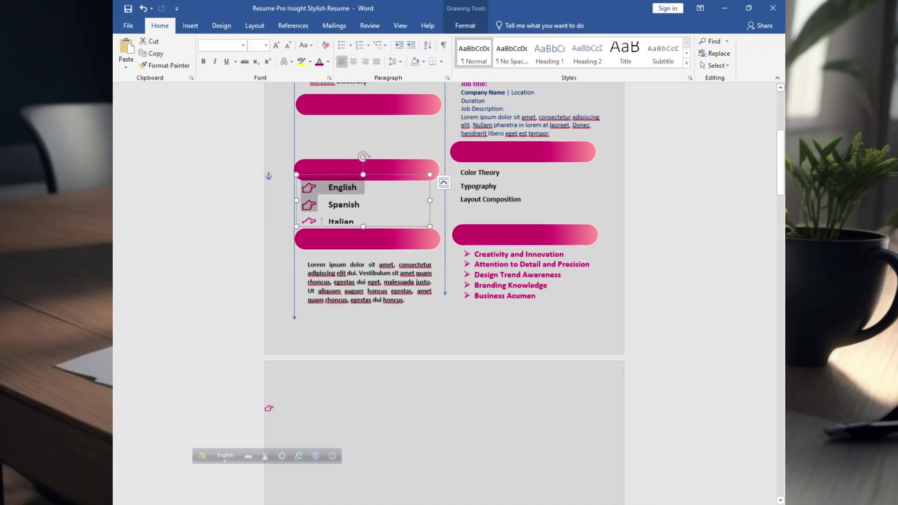
# Apply single line spacing and colour the language names pink, including Italian.
pyautogui.click(395, 61)
pyautogui.click(407, 75)
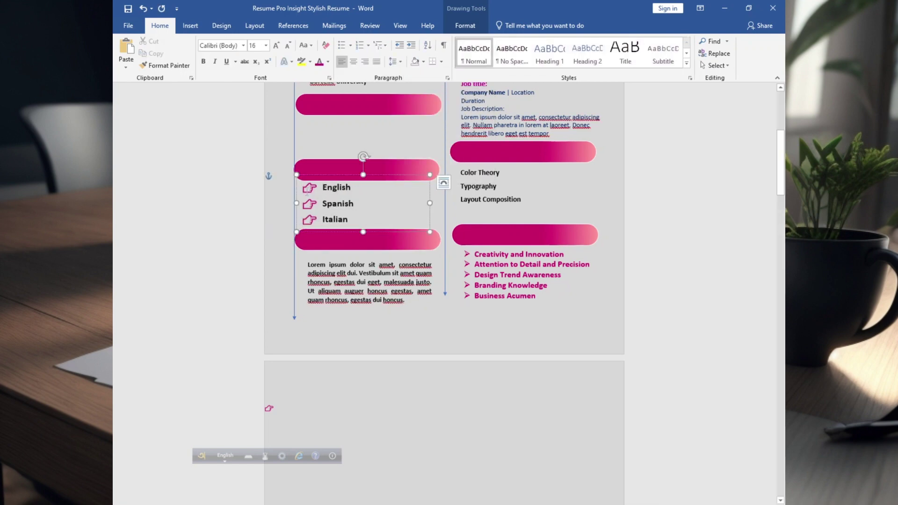
pyautogui.click(330, 59)
pyautogui.rightClick(323, 189)
pyautogui.doubleClick(337, 204)
pyautogui.rightClick(326, 228)
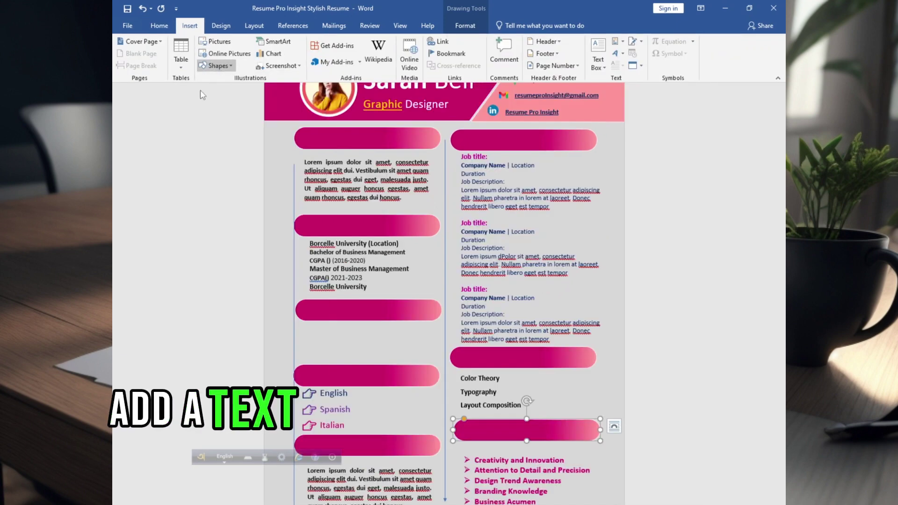
# Draw a title text box on the top left bar with 20 pt text.
pyautogui.moveTo(445, 205); pyautogui.dragTo(320, 161)
pyautogui.moveTo(379, 181); pyautogui.dragTo(379, 147)
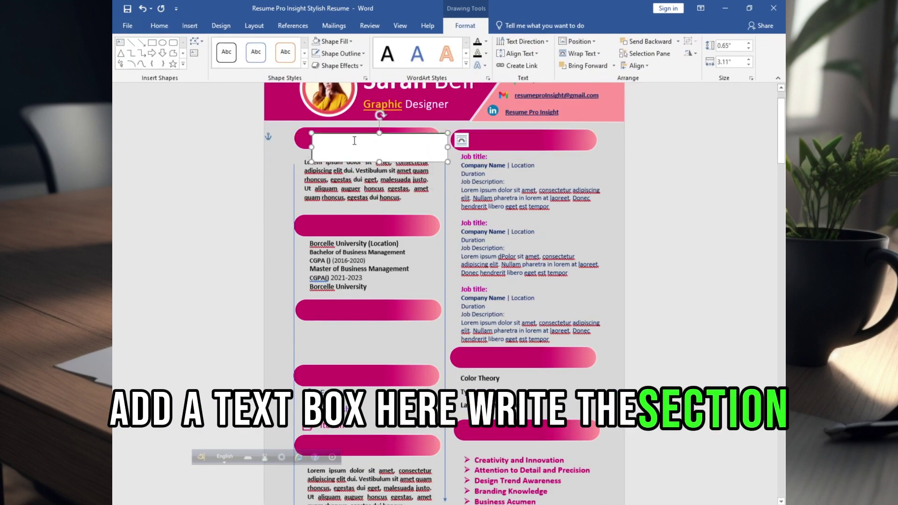
pyautogui.click(160, 26)
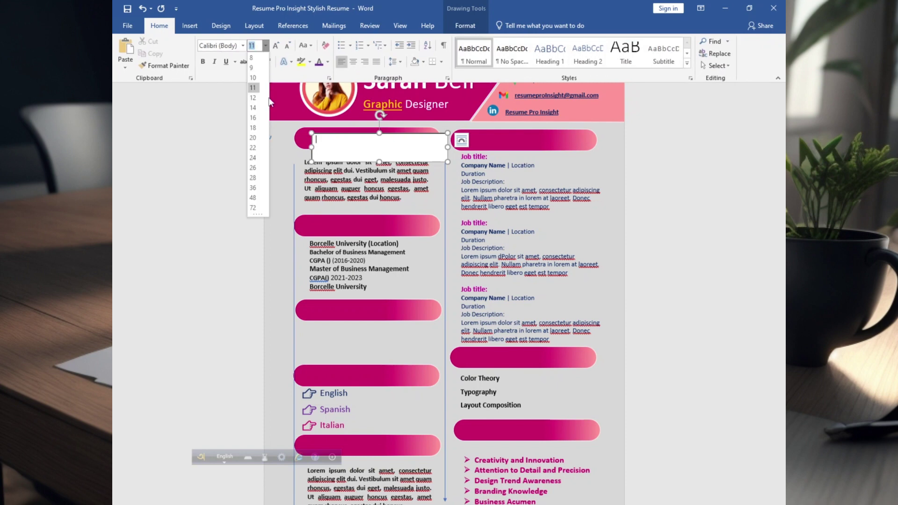
pyautogui.click(252, 138)
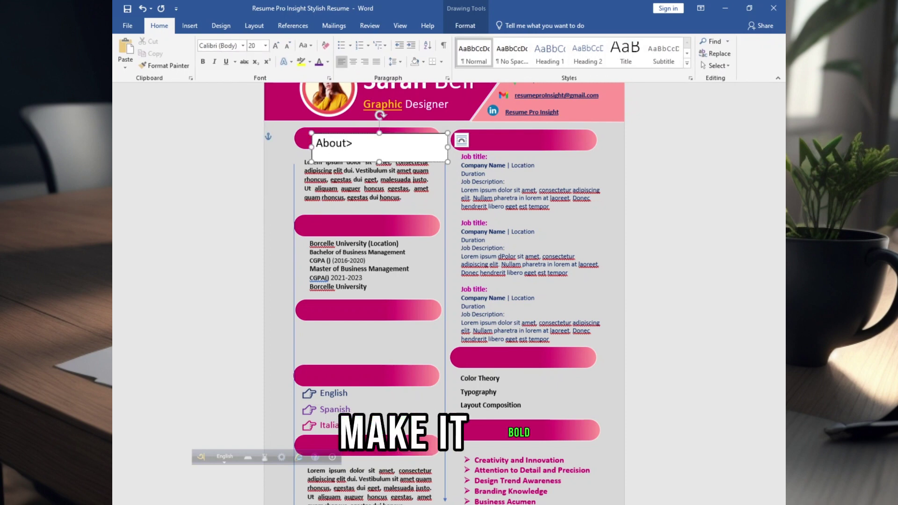
pyautogui.write('/Summery')
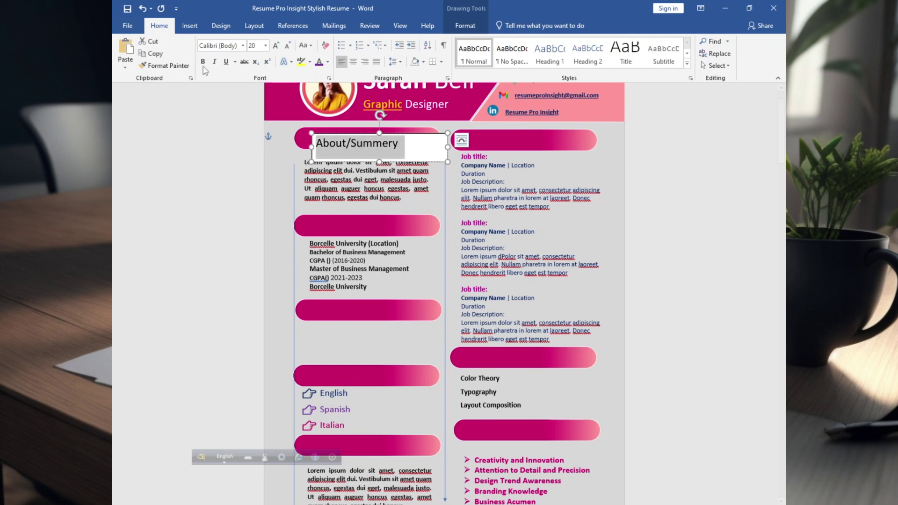
# Give the About/Summery title box no fill and no outline, keeping the bar's pink fill.
pyautogui.rightClick(366, 133)
pyautogui.click(397, 98)
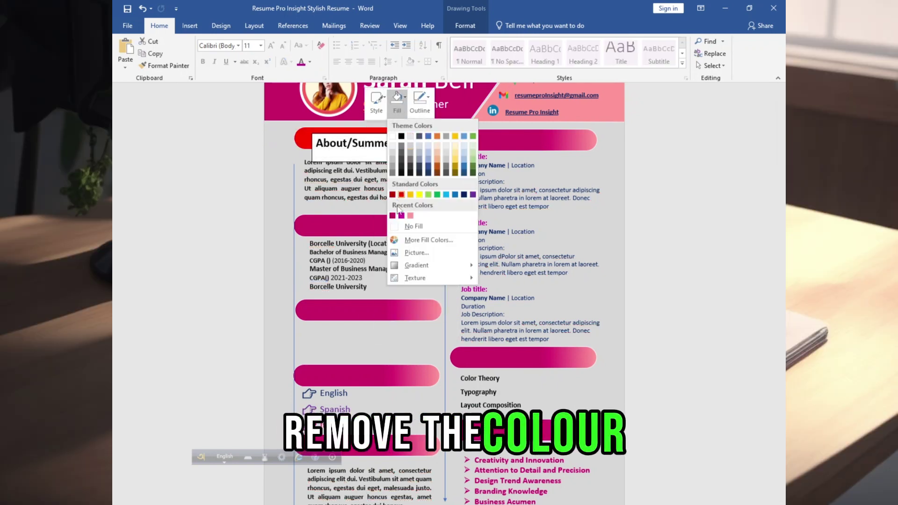
pyautogui.click(411, 227)
pyautogui.click(142, 9)
pyautogui.rightClick(344, 139)
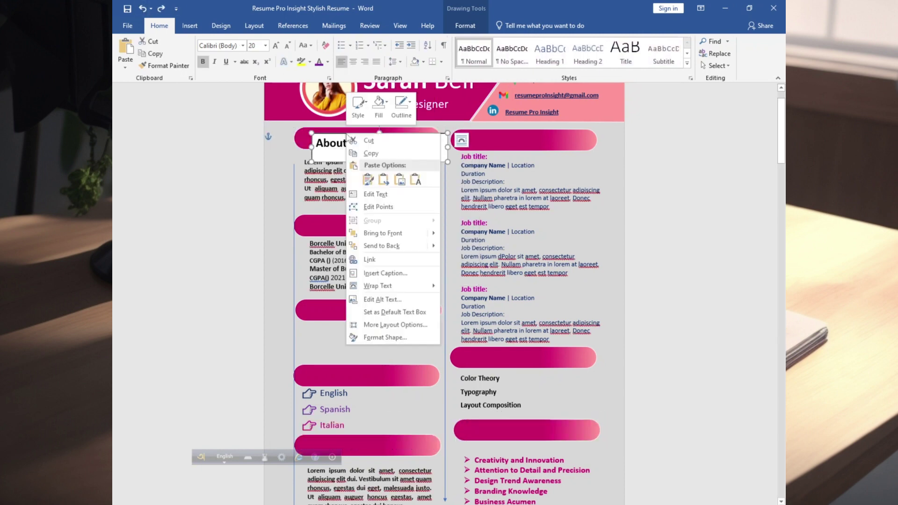
pyautogui.click(378, 105)
pyautogui.click(409, 105)
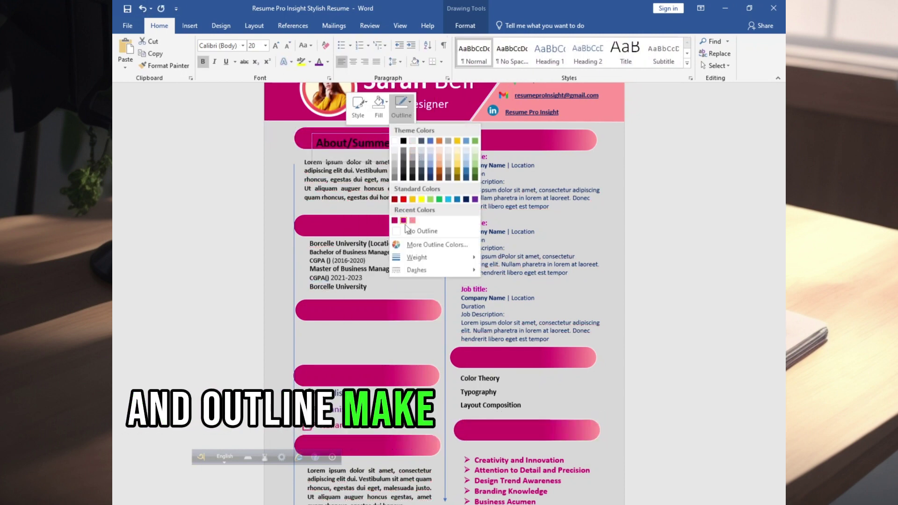
pyautogui.click(411, 222)
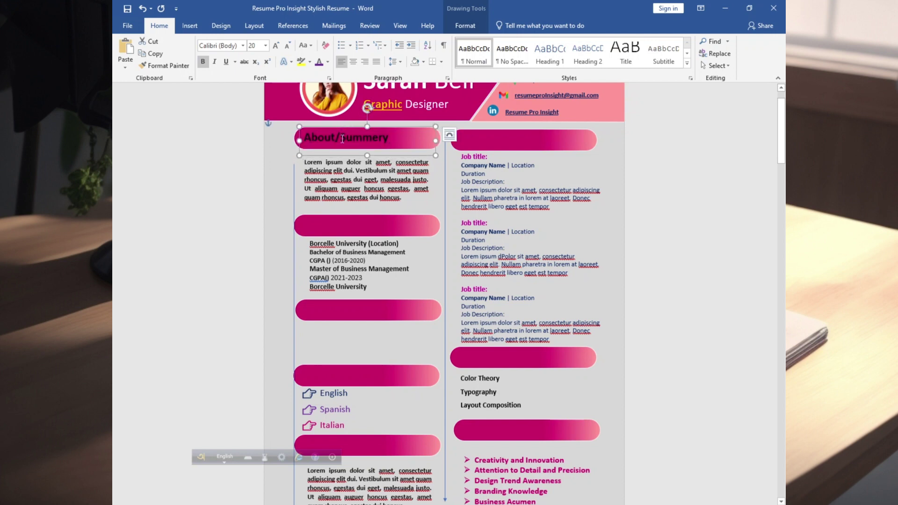
# Make the About/Summery title white and paste copies of its box.
pyautogui.click(327, 62)
pyautogui.click(322, 100)
pyautogui.hotkey('ctrl', 'c')
pyautogui.hotkey('ctrl', 'v')
pyautogui.hotkey('ctrl', 'v')
pyautogui.hotkey('ctrl', 'v')
pyautogui.hotkey('ctrl', 'v')
pyautogui.hotkey('ctrl', 'v')
pyautogui.write('Exper')
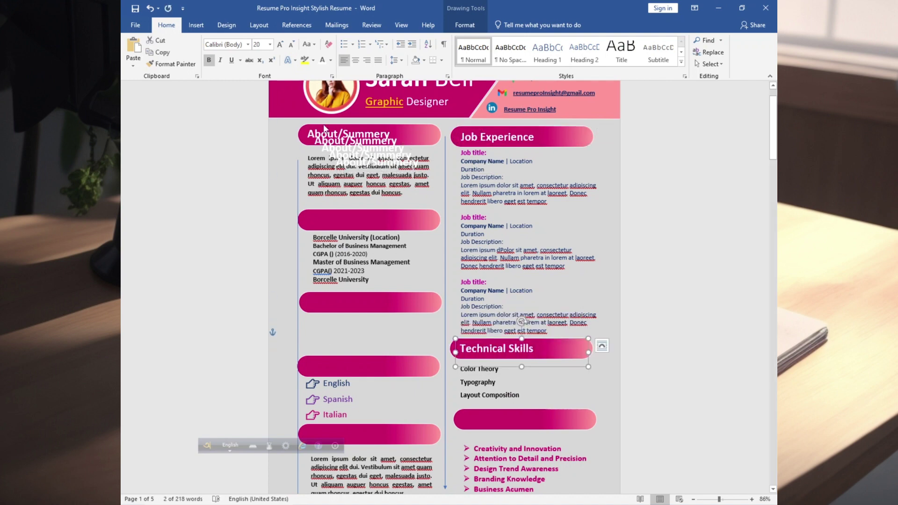
# Align the copied title boxes on their bars and rename them, including Software Skills.
pyautogui.moveTo(336, 208); pyautogui.dragTo(332, 209)
pyautogui.tripleClick(355, 218)
pyautogui.write('Education')
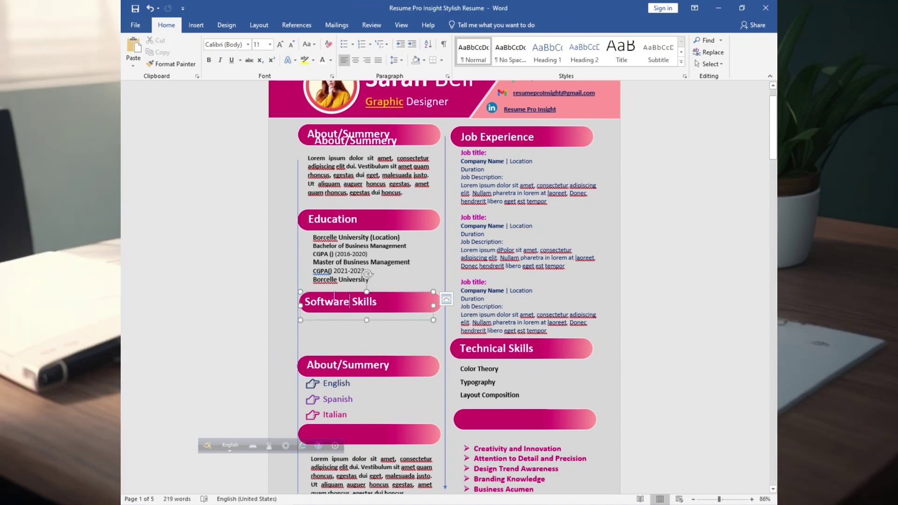
pyautogui.moveTo(357, 294); pyautogui.dragTo(361, 295)
pyautogui.tripleClick(348, 365)
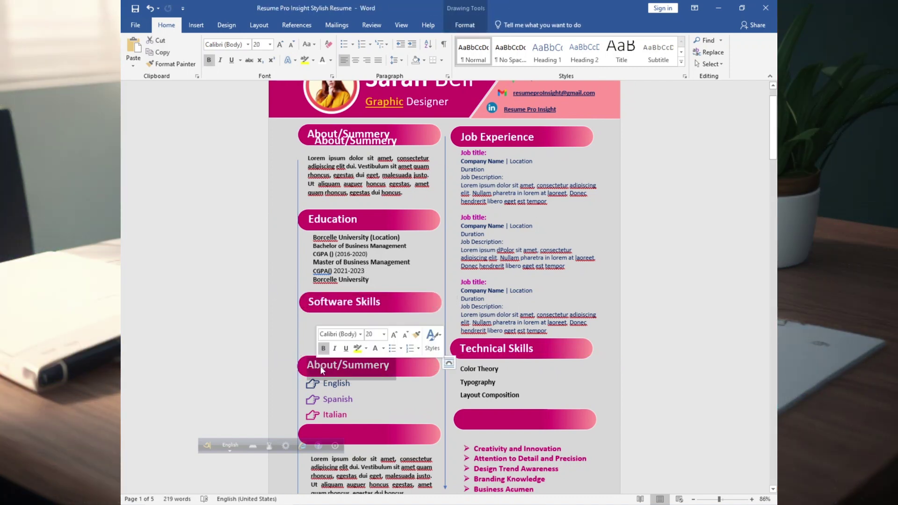
pyautogui.write('Language')
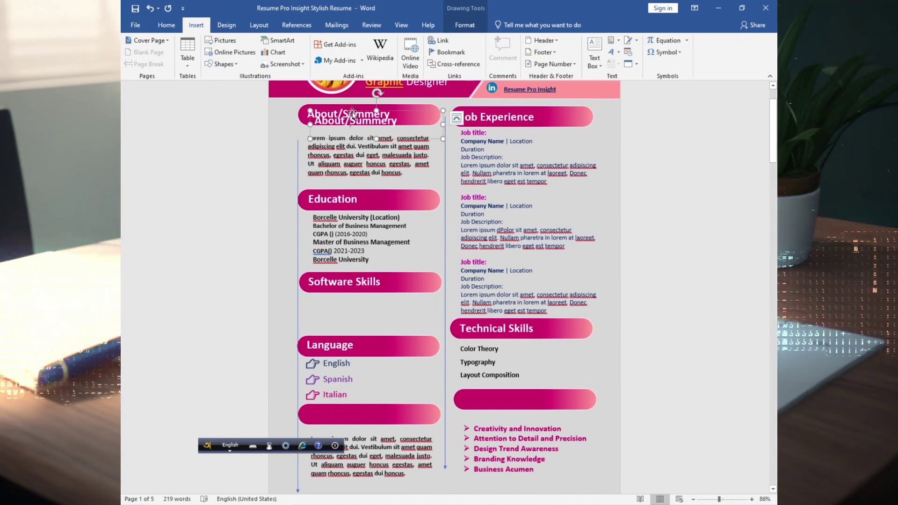
pyautogui.hotkey('ctrl', 'v')
pyautogui.write('Inte')
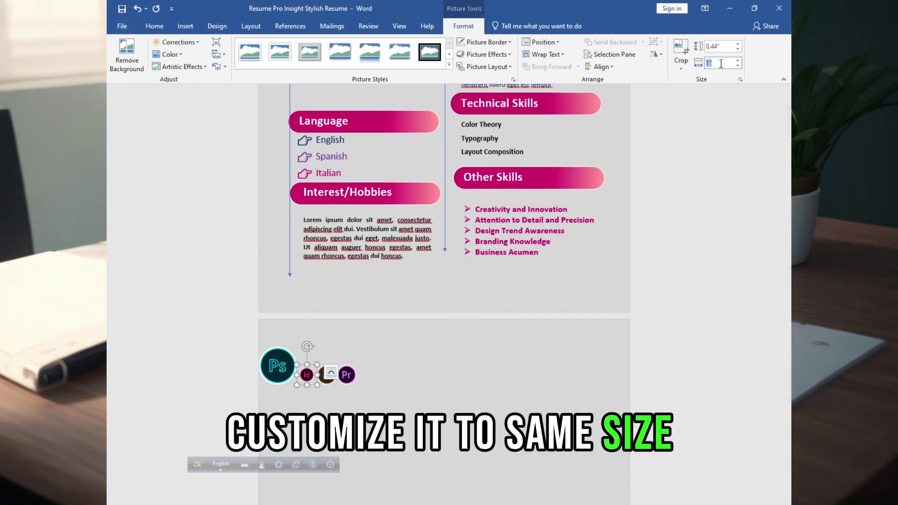
# Apply the new icon width and set the Ai and Id icons to In Front of Text.
pyautogui.press('Return')
pyautogui.keyDown('ctrl'); pyautogui.scroll(5, 288, 367); pyautogui.keyUp('ctrl')
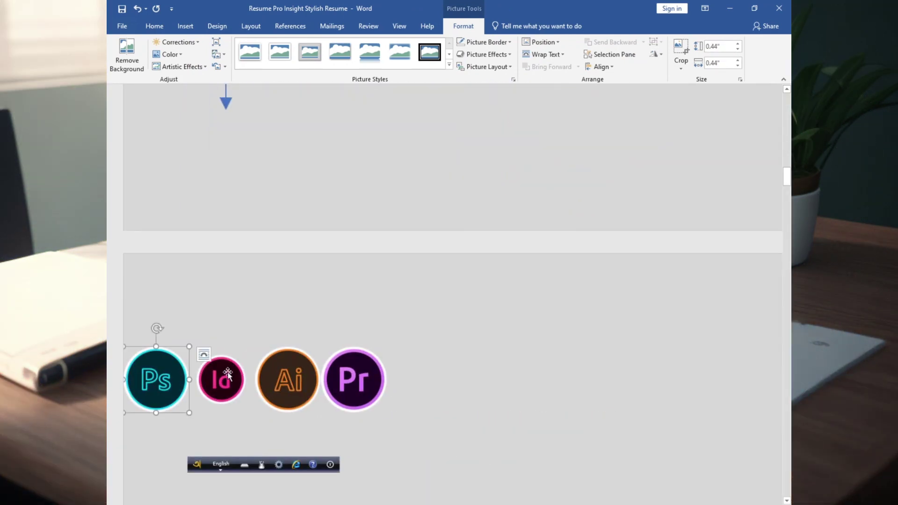
pyautogui.rightClick(288, 371)
pyautogui.click(401, 423)
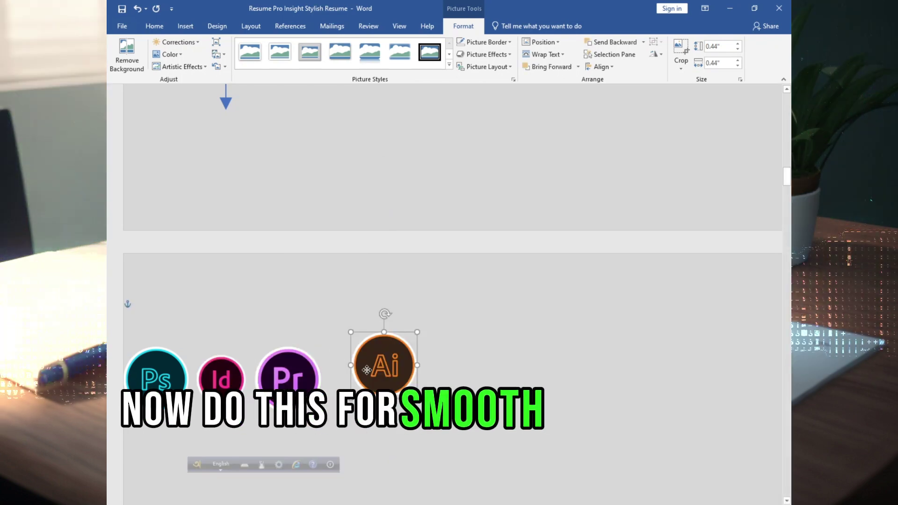
pyautogui.rightClick(234, 380)
pyautogui.click(347, 424)
pyautogui.moveTo(221, 378); pyautogui.dragTo(418, 366)
pyautogui.hotkey('ctrl', 'z')
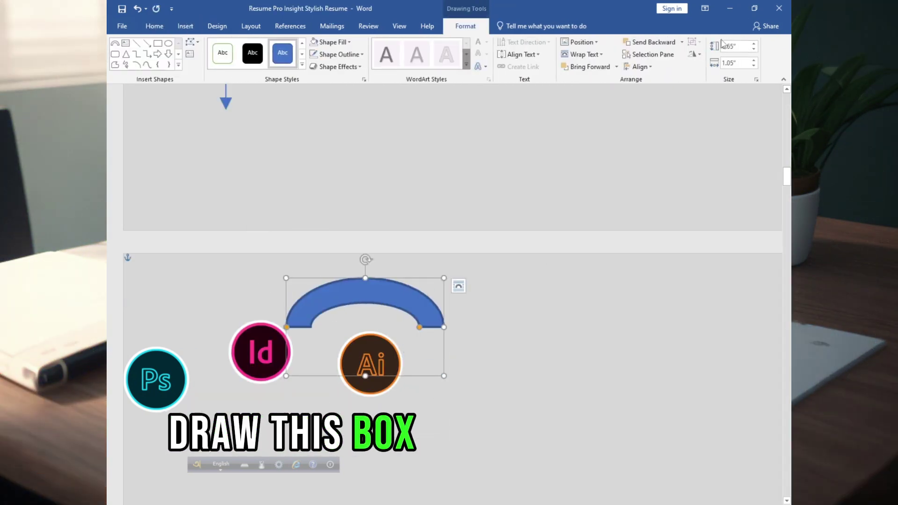
# Draw a block arc around the Ai icon and fill it orange.
pyautogui.moveTo(359, 300)
pyautogui.mouseDown()
pyautogui.moveTo(285, 311)
pyautogui.moveTo(389, 336)
pyautogui.mouseUp()
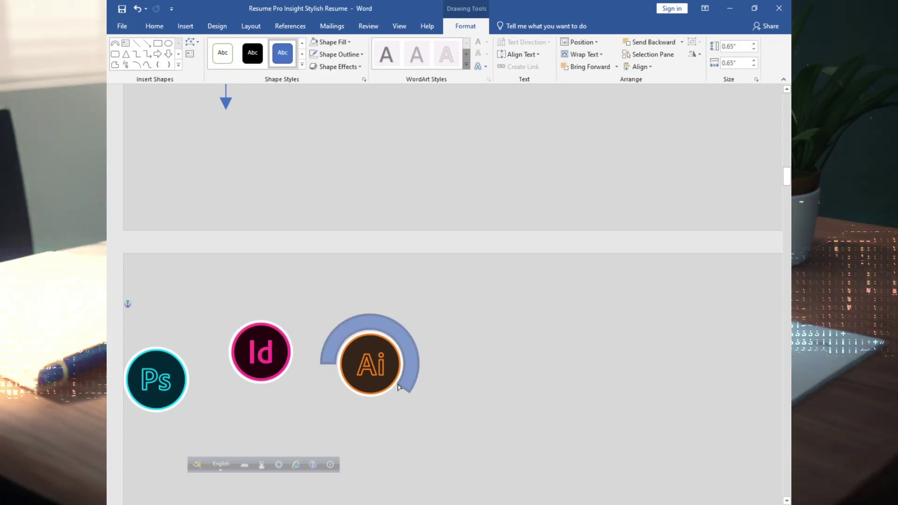
pyautogui.click(391, 401)
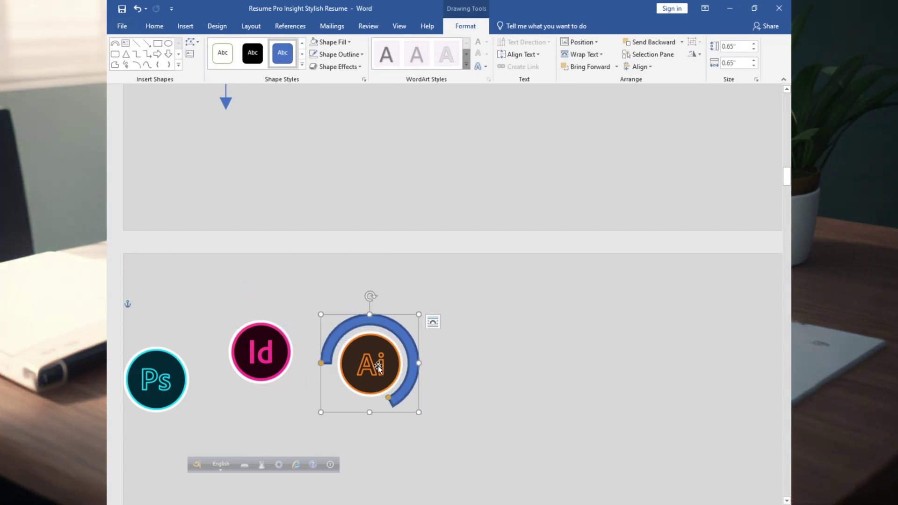
pyautogui.click(333, 42)
pyautogui.click(359, 67)
pyautogui.click(365, 236)
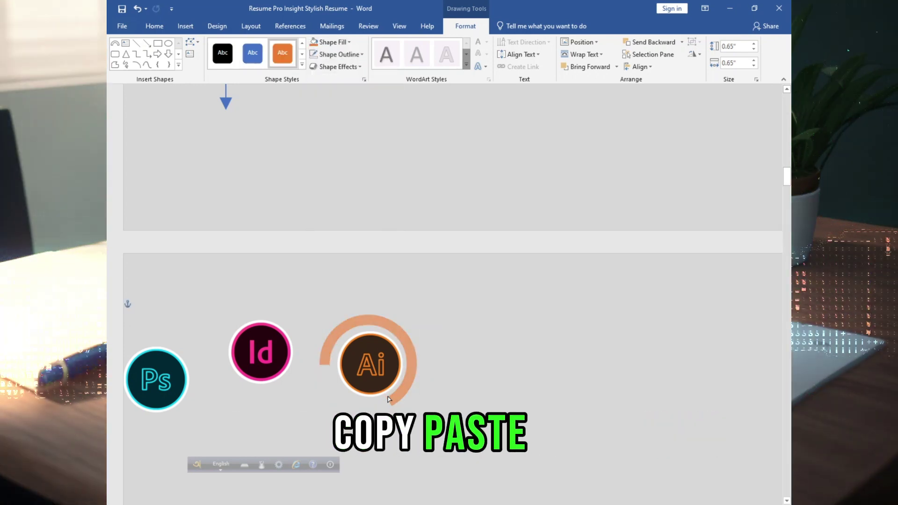
# Copy-paste the orange arc for the other icons and move the Pr icon below right of Ai.
pyautogui.click(404, 343)
pyautogui.hotkey('ctrl', 'c')
pyautogui.hotkey('ctrl', 'v')
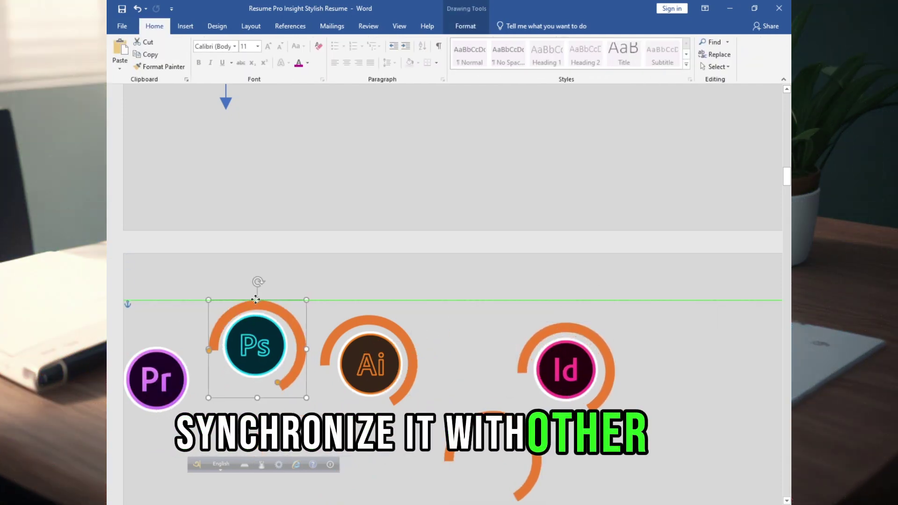
pyautogui.rightClick(188, 376)
pyautogui.moveTo(156, 379); pyautogui.dragTo(439, 445)
# Recolour the Pr arc purple.
pyautogui.click(376, 348)
pyautogui.click(455, 405)
pyautogui.rightClick(455, 405)
pyautogui.click(332, 42)
pyautogui.click(390, 123)
# Recolour the Id arc magenta and the Ps arc cyan.
pyautogui.click(557, 330)
pyautogui.rightClick(557, 329)
pyautogui.click(589, 350)
pyautogui.click(590, 265)
pyautogui.rightClick(291, 315)
pyautogui.click(321, 335)
pyautogui.click(329, 290)
# Centre the Ps and Ai icons within their arcs.
pyautogui.keyDown('shift'); pyautogui.click(255, 345); pyautogui.keyUp('shift')
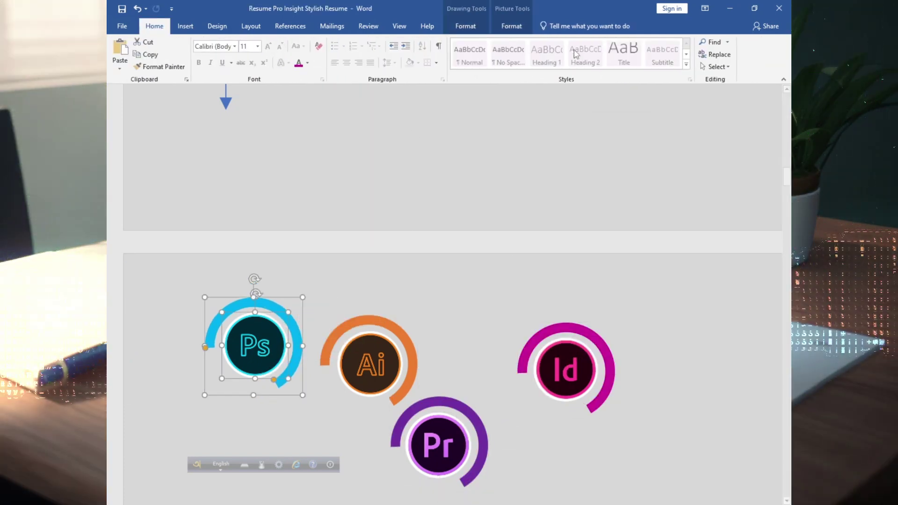
pyautogui.click(465, 27)
pyautogui.click(638, 66)
pyautogui.click(652, 118)
pyautogui.click(362, 326)
pyautogui.keyDown('shift'); pyautogui.click(329, 351); pyautogui.keyUp('shift')
pyautogui.click(511, 26)
pyautogui.click(602, 67)
# Centre the Pr and Id icons within their arcs.
pyautogui.click(618, 132)
pyautogui.click(438, 445)
pyautogui.click(601, 66)
pyautogui.click(618, 132)
pyautogui.click(565, 369)
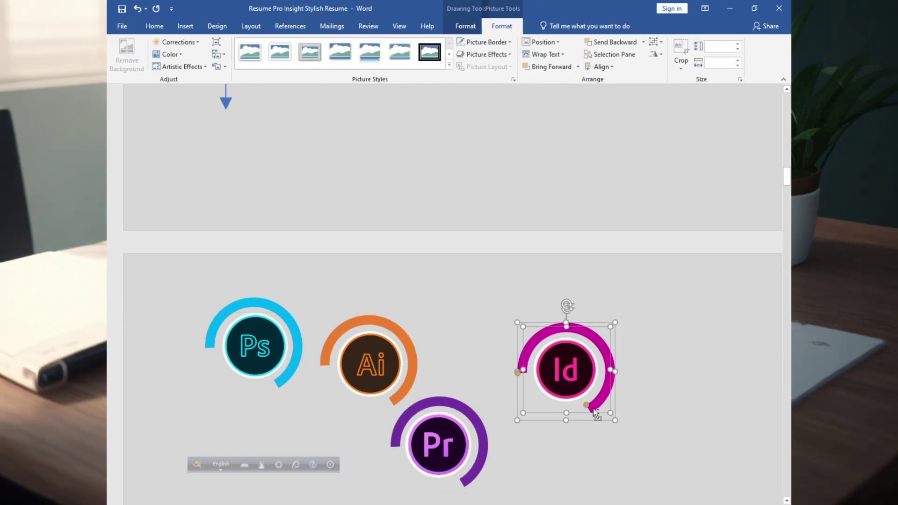
pyautogui.click(602, 67)
pyautogui.click(617, 132)
pyautogui.click(589, 352)
# Group the Pr, Ai and Ps icons each with its arc.
pyautogui.rightClick(581, 346)
pyautogui.keyDown('shift'); pyautogui.click(438, 441); pyautogui.keyUp('shift')
pyautogui.rightClick(450, 430)
pyautogui.click(568, 317)
pyautogui.rightClick(382, 321)
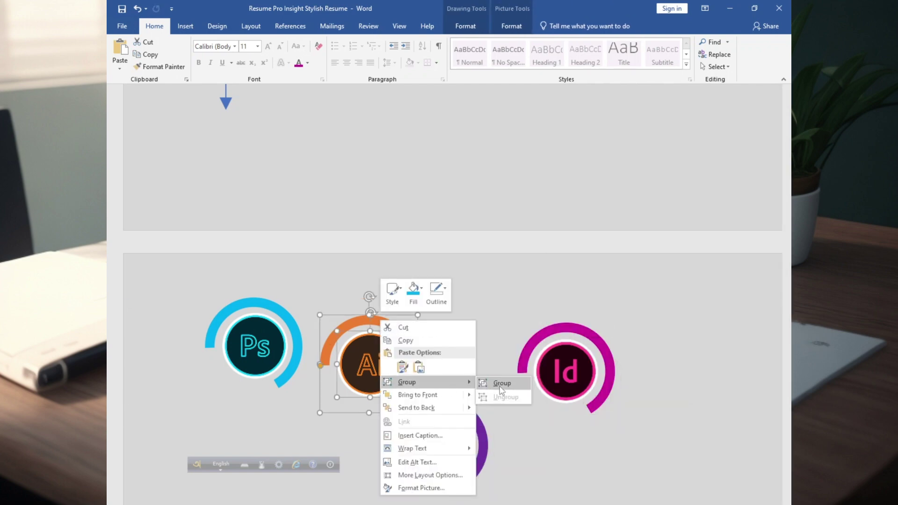
pyautogui.click(500, 389)
pyautogui.rightClick(243, 302)
pyautogui.keyDown('shift'); pyautogui.click(388, 352); pyautogui.keyUp('shift')
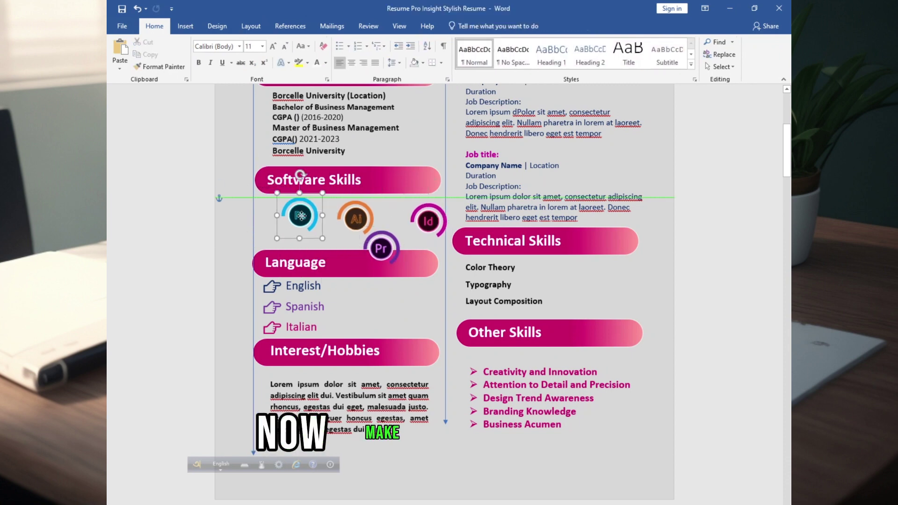
# Drag the Ps, Ai and Pr icons into one row, nudging Ai into line.
pyautogui.moveTo(295, 216); pyautogui.dragTo(288, 216)
pyautogui.moveTo(355, 218); pyautogui.dragTo(331, 217)
pyautogui.moveTo(381, 248); pyautogui.dragTo(378, 216)
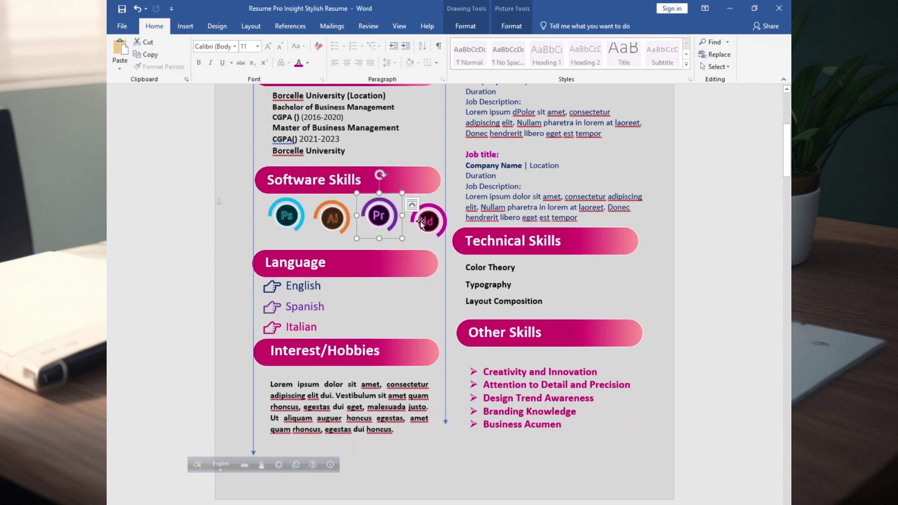
pyautogui.scroll(3, 176, 236)
pyautogui.click(175, 234)
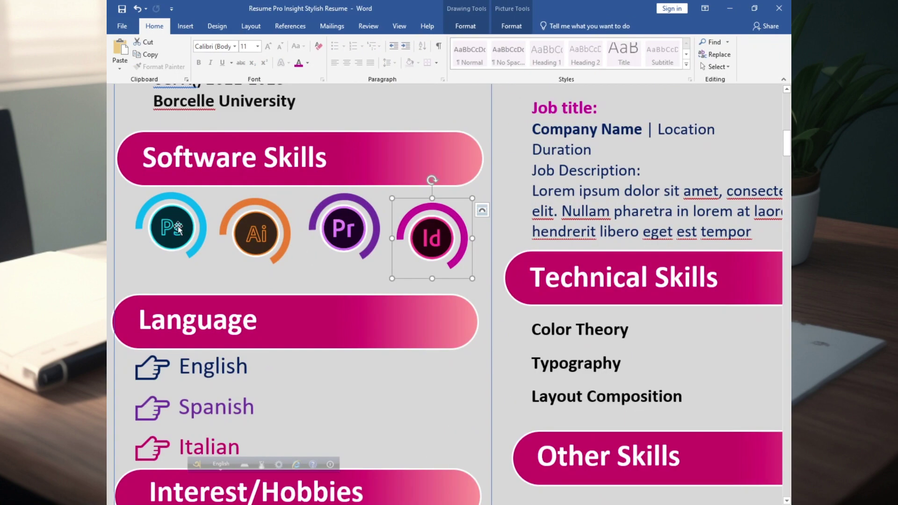
pyautogui.moveTo(257, 235); pyautogui.dragTo(254, 237)
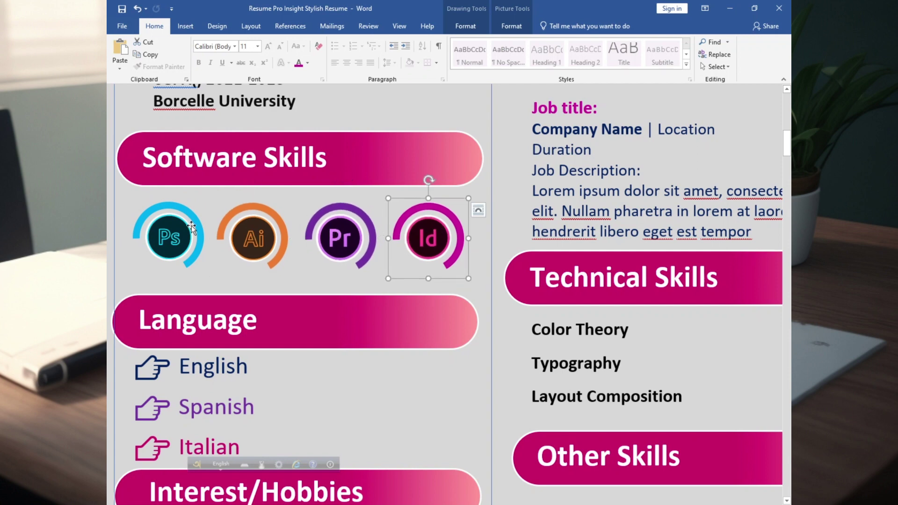
# Check the Ps, Ai, Pr and Id icon groups and arcs by selecting each in turn.
pyautogui.click(168, 235)
pyautogui.click(252, 235)
pyautogui.click(427, 238)
pyautogui.rightClick(437, 237)
pyautogui.click(152, 222)
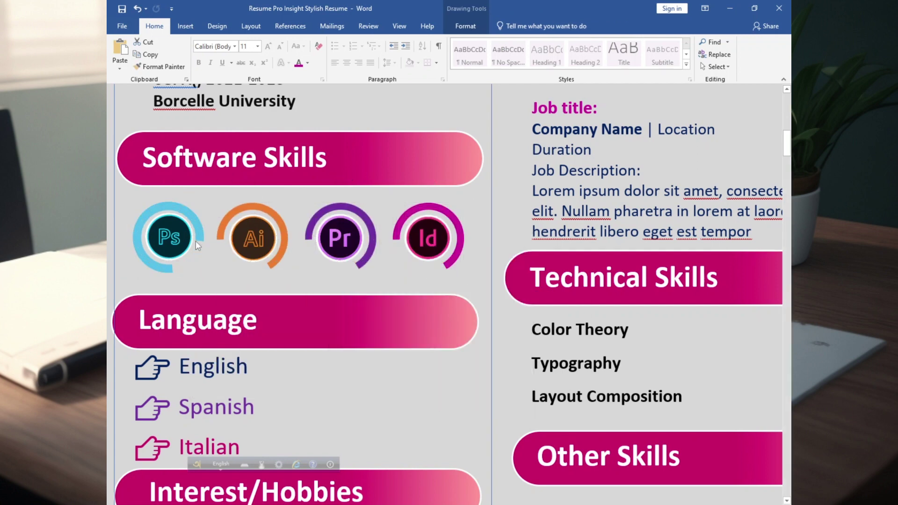
pyautogui.click(225, 229)
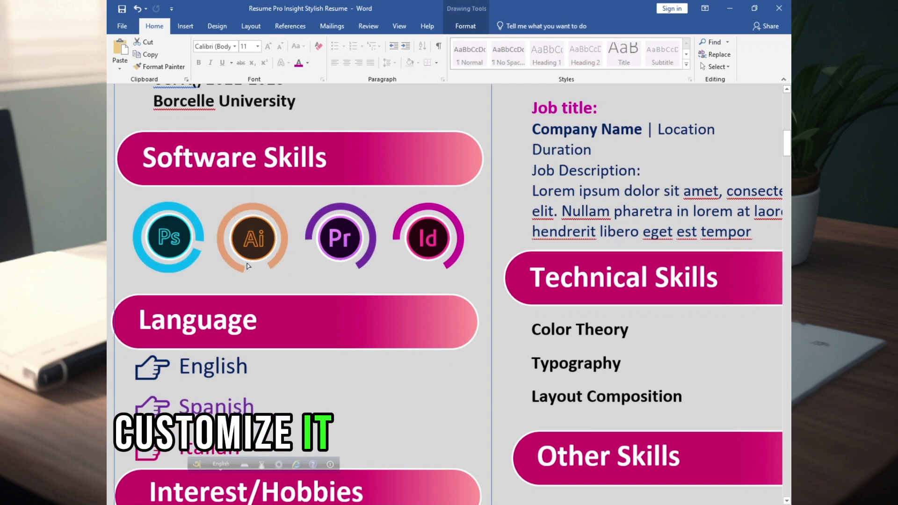
pyautogui.click(251, 266)
pyautogui.click(195, 261)
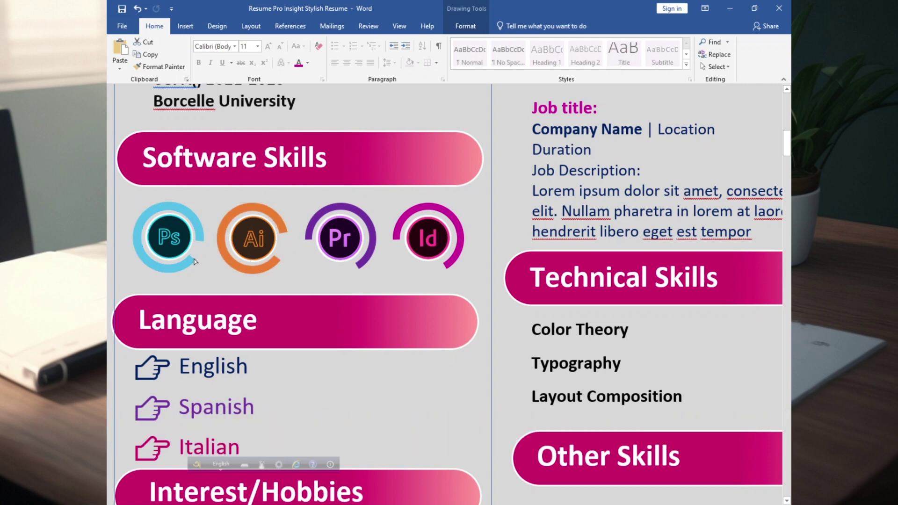
pyautogui.click(308, 240)
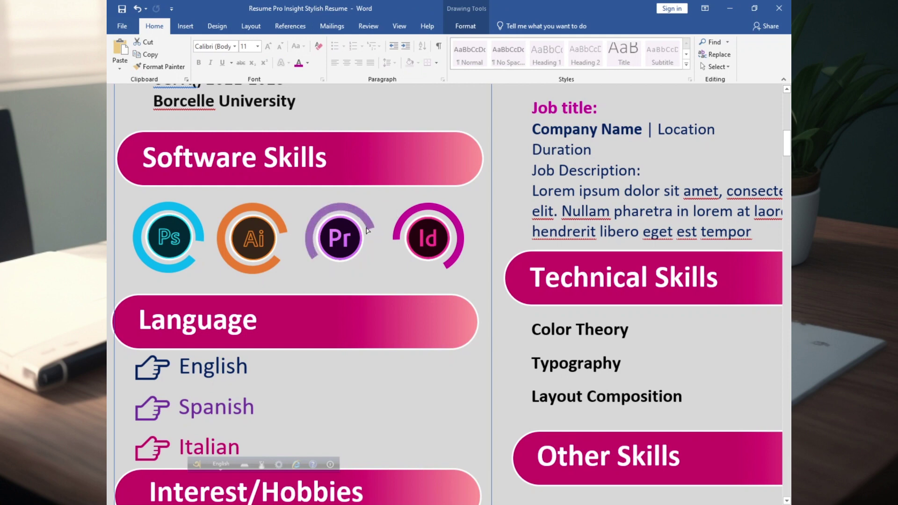
pyautogui.click(454, 257)
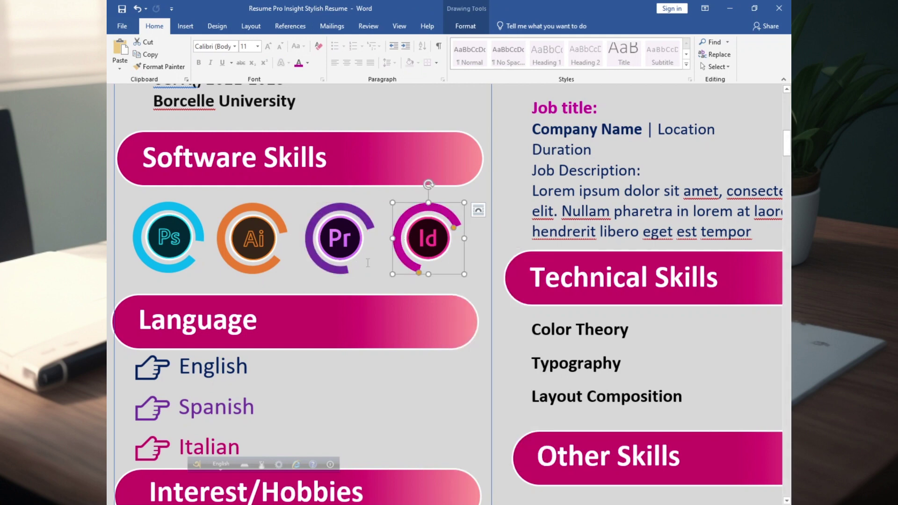
pyautogui.click(368, 263)
pyautogui.scroll(-5, 514, 292)
pyautogui.click(518, 300)
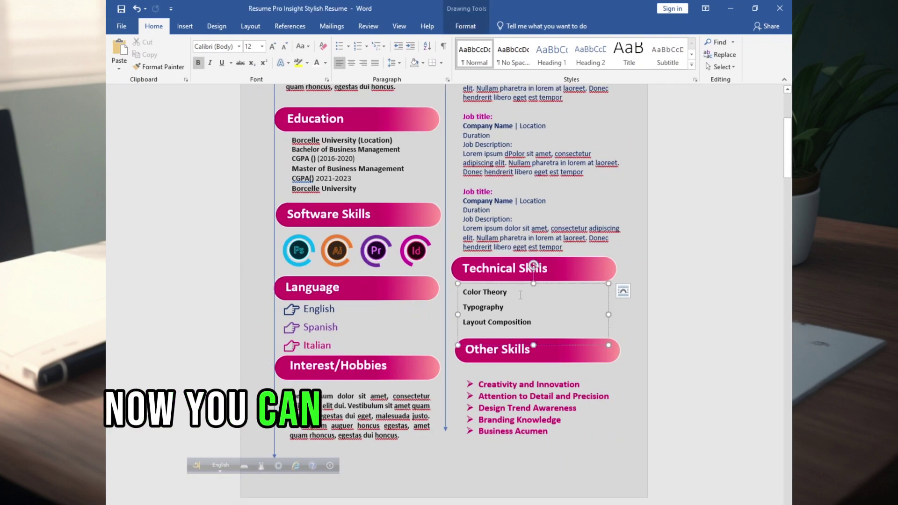
# Draw a small oval circle beside Color Theory, after one discarded attempt.
pyautogui.click(185, 26)
pyautogui.click(213, 66)
pyautogui.click(209, 169)
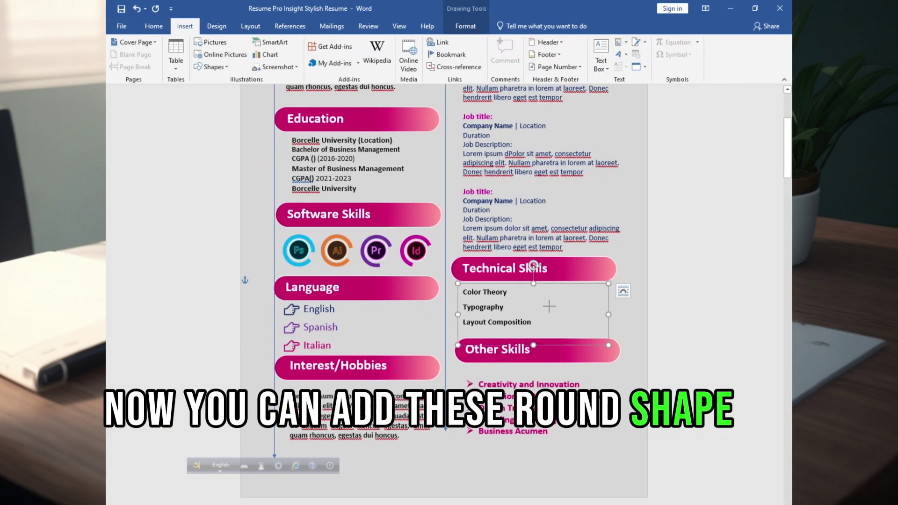
pyautogui.moveTo(555, 313); pyautogui.dragTo(558, 318)
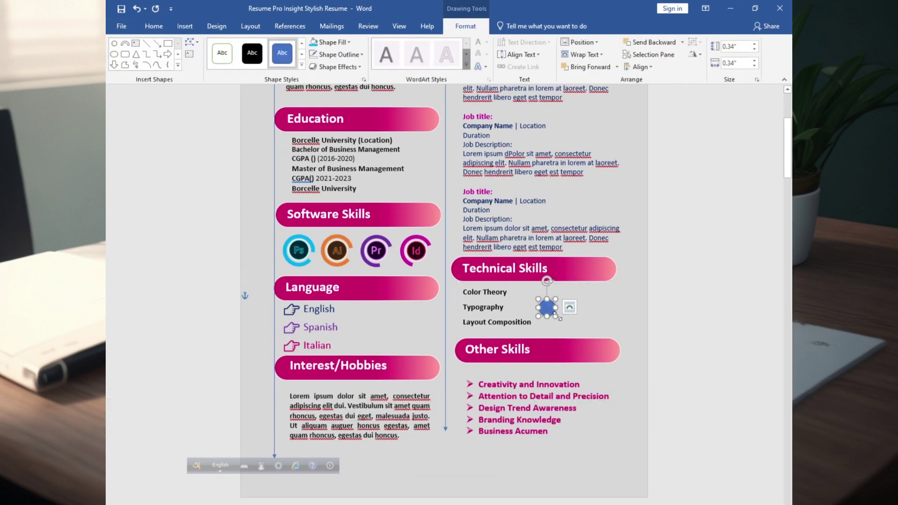
pyautogui.click(184, 26)
pyautogui.click(213, 67)
pyautogui.click(137, 9)
pyautogui.click(213, 67)
pyautogui.click(199, 92)
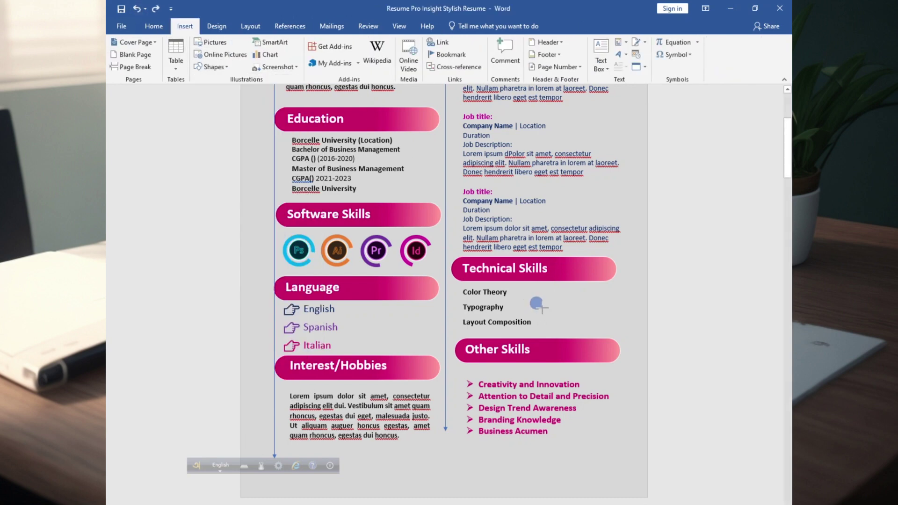
pyautogui.moveTo(529, 296); pyautogui.dragTo(546, 313)
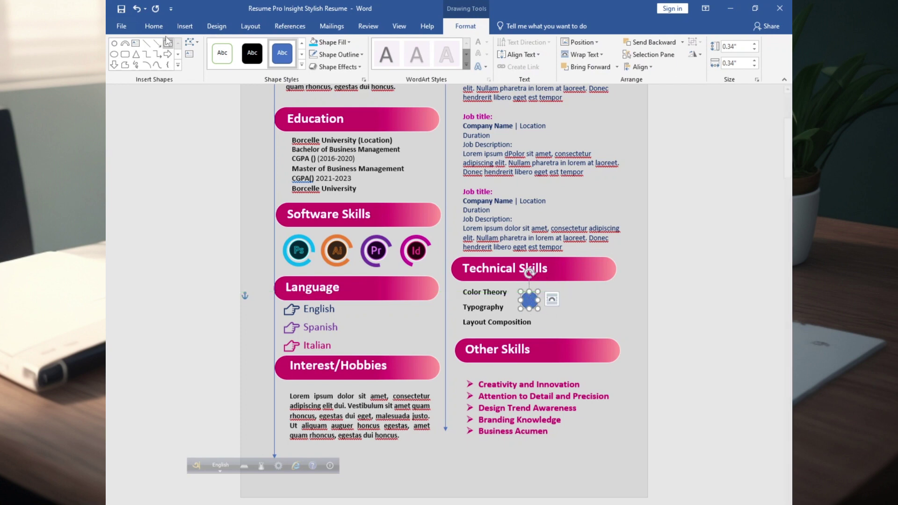
# Try star and arrow shapes beside Layout Composition as alternatives.
pyautogui.click(185, 26)
pyautogui.click(213, 66)
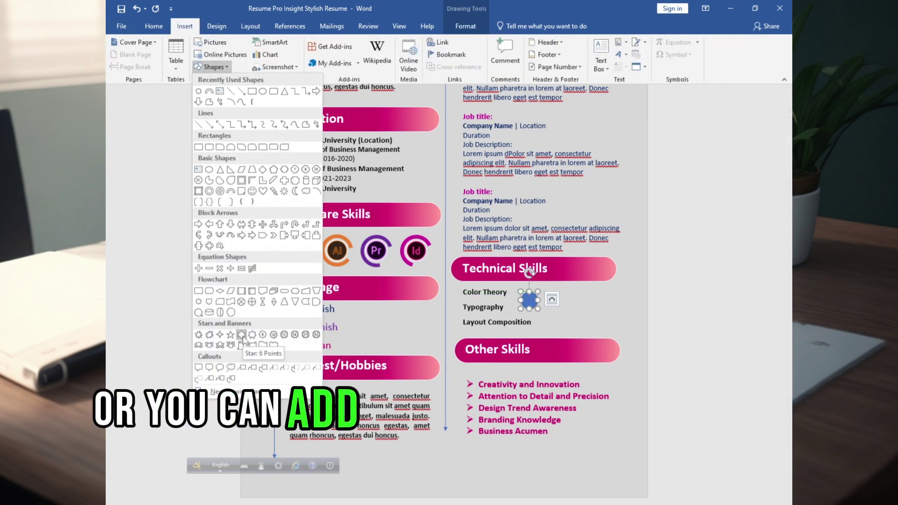
pyautogui.click(241, 334)
pyautogui.moveTo(553, 314)
pyautogui.mouseDown()
pyautogui.moveTo(572, 332)
pyautogui.moveTo(621, 330)
pyautogui.mouseUp()
pyautogui.click(185, 26)
pyautogui.click(213, 66)
pyautogui.click(200, 221)
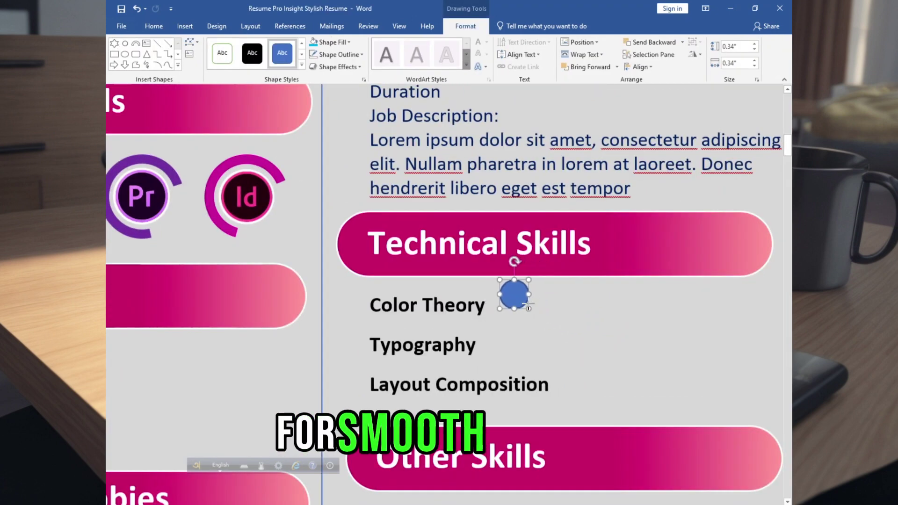
# Shrink the circle to 0.2 inches, fill it magenta, and copy it along the Color Theory row.
pyautogui.moveTo(534, 311); pyautogui.dragTo(520, 301)
pyautogui.moveTo(510, 290); pyautogui.dragTo(517, 303)
pyautogui.rightClick(520, 304)
pyautogui.click(554, 271)
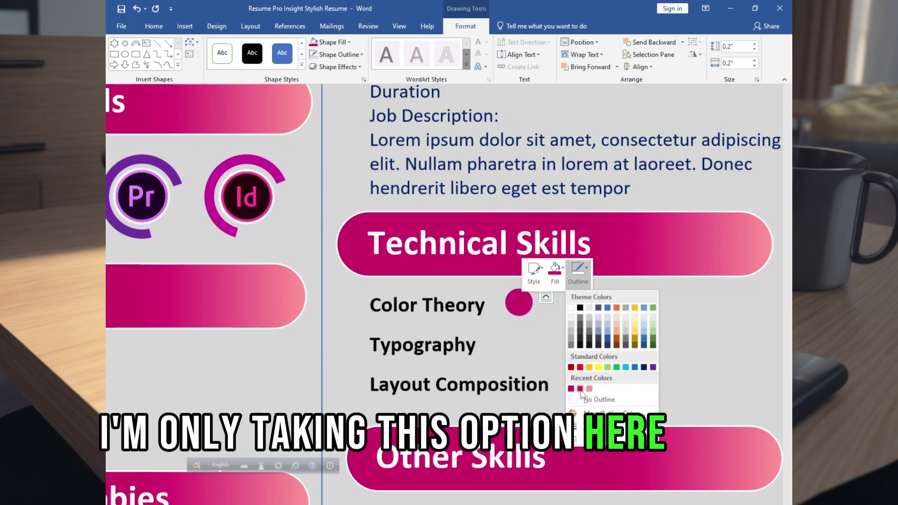
pyautogui.click(559, 389)
pyautogui.moveTo(524, 309); pyautogui.dragTo(545, 330)
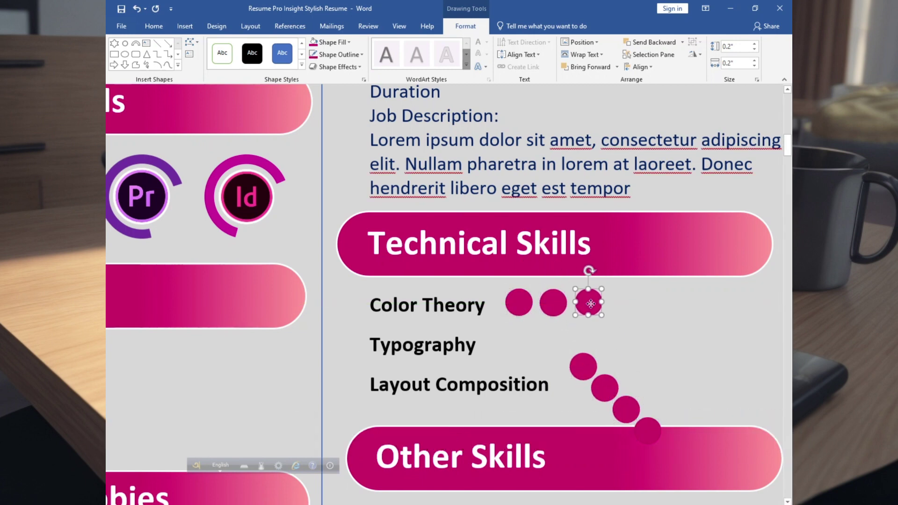
pyautogui.moveTo(591, 303); pyautogui.dragTo(716, 304)
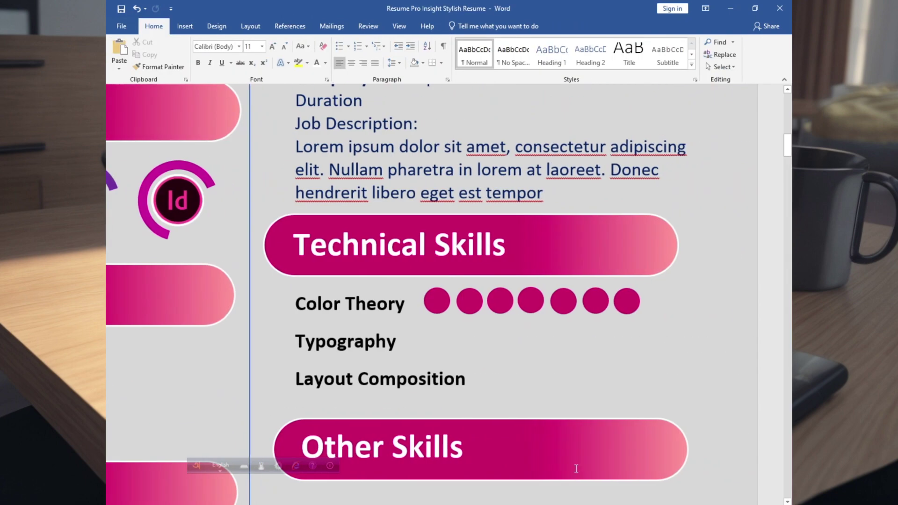
# Distribute the Color Theory dots evenly and copy the row onto Typography.
pyautogui.click(615, 300)
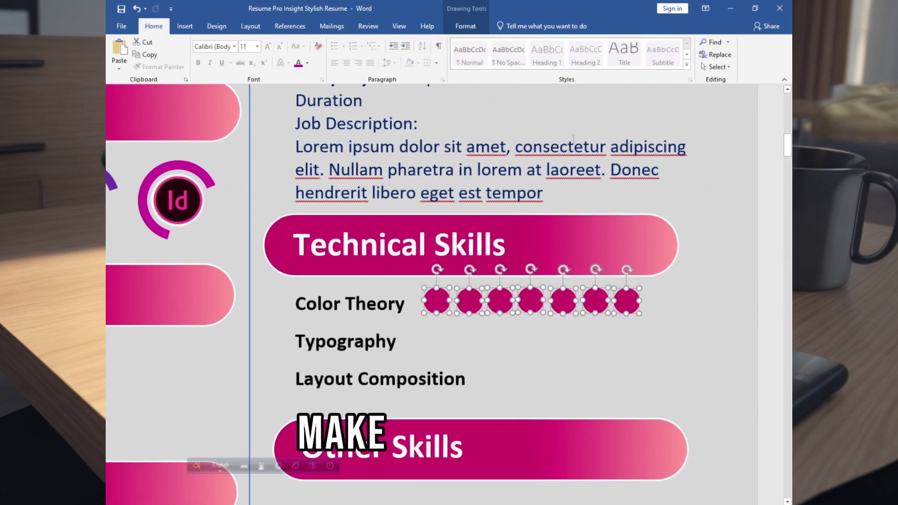
pyautogui.click(465, 26)
pyautogui.click(640, 67)
pyautogui.click(655, 137)
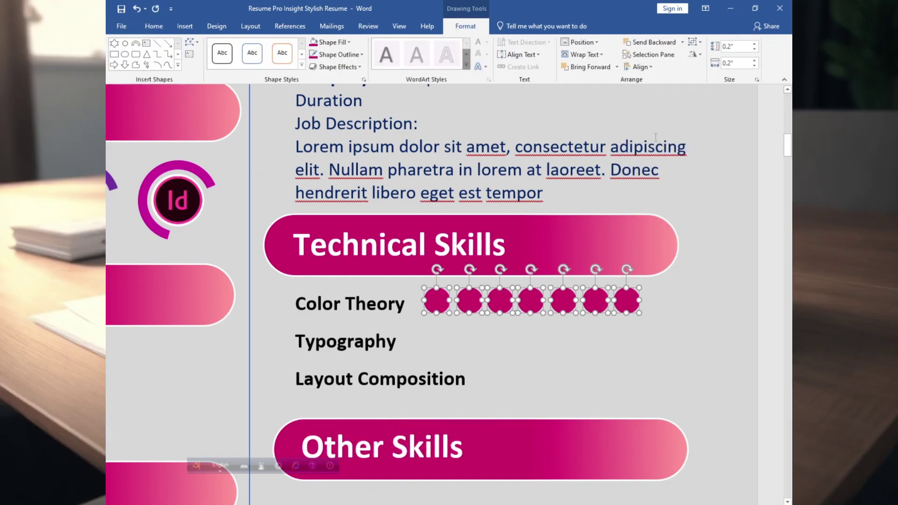
pyautogui.moveTo(475, 306)
pyautogui.mouseDown()
pyautogui.moveTo(460, 338)
pyautogui.moveTo(485, 343)
pyautogui.mouseUp()
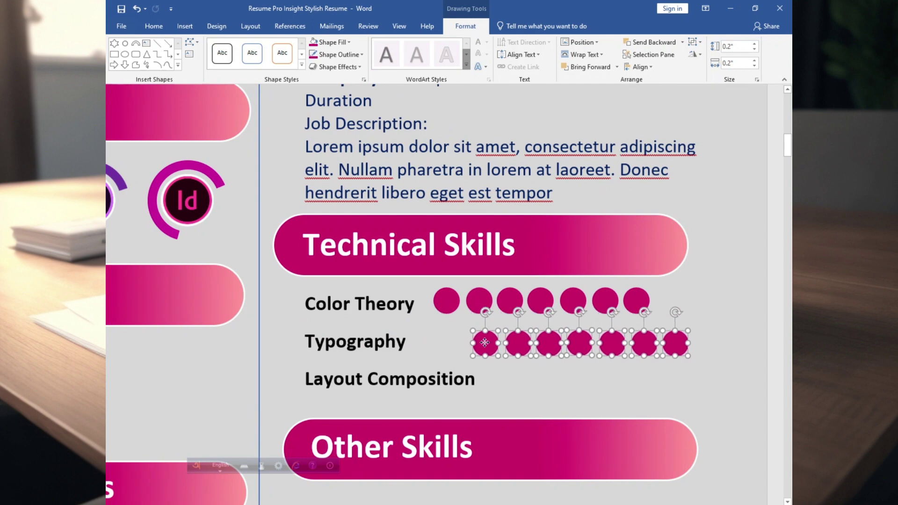
# Shift the skills text box right and copy the dot row onto Layout Composition.
pyautogui.click(353, 302)
pyautogui.moveTo(319, 282); pyautogui.dragTo(330, 280)
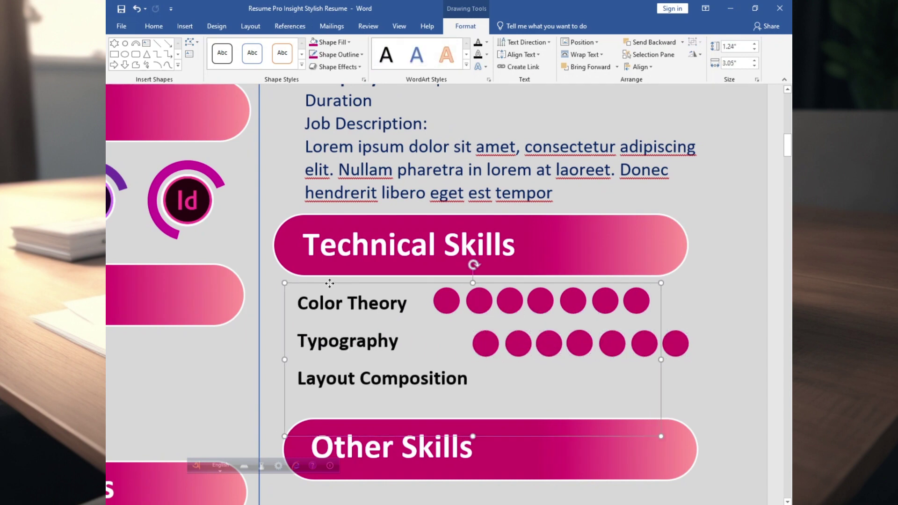
pyautogui.click(489, 348)
pyautogui.moveTo(488, 348); pyautogui.dragTo(499, 374)
pyautogui.keyDown('shift'); pyautogui.click(519, 344); pyautogui.keyUp('shift')
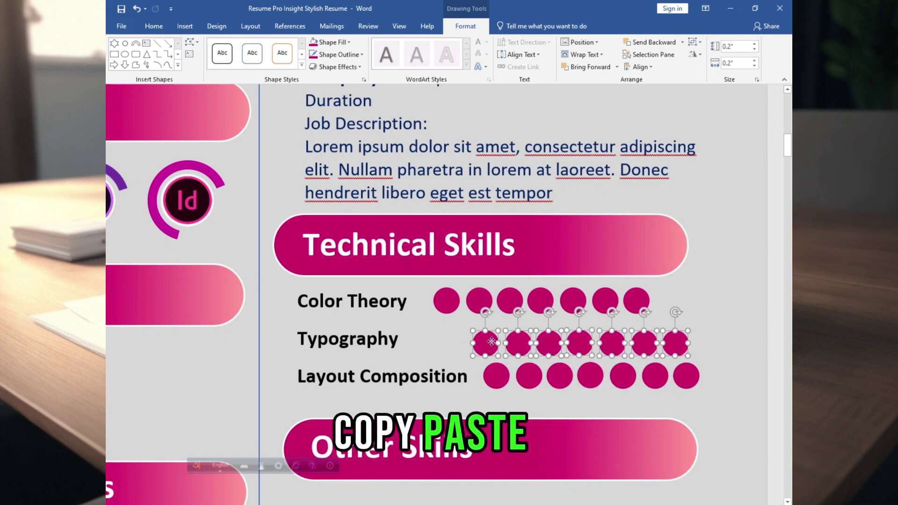
pyautogui.click(485, 375)
pyautogui.keyDown('shift'); pyautogui.click(611, 375); pyautogui.keyUp('shift')
pyautogui.keyDown('shift'); pyautogui.click(673, 376); pyautogui.keyUp('shift')
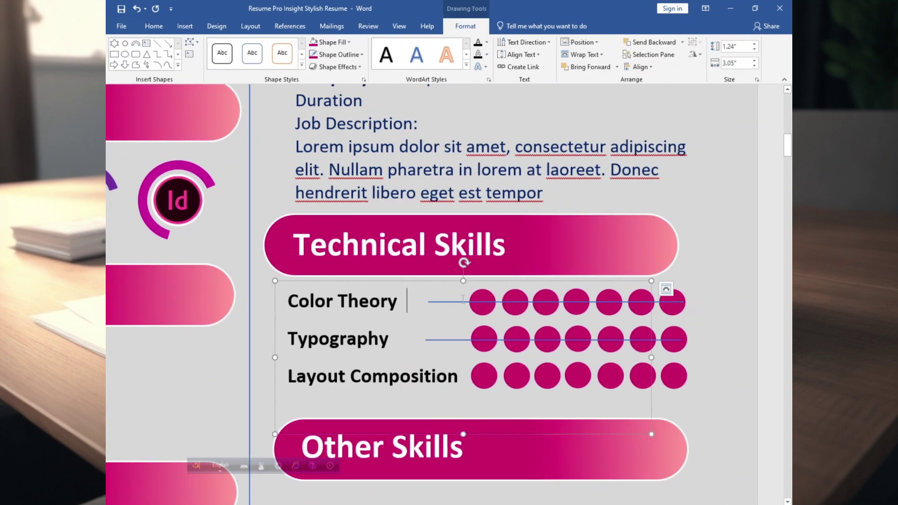
pyautogui.click(515, 302)
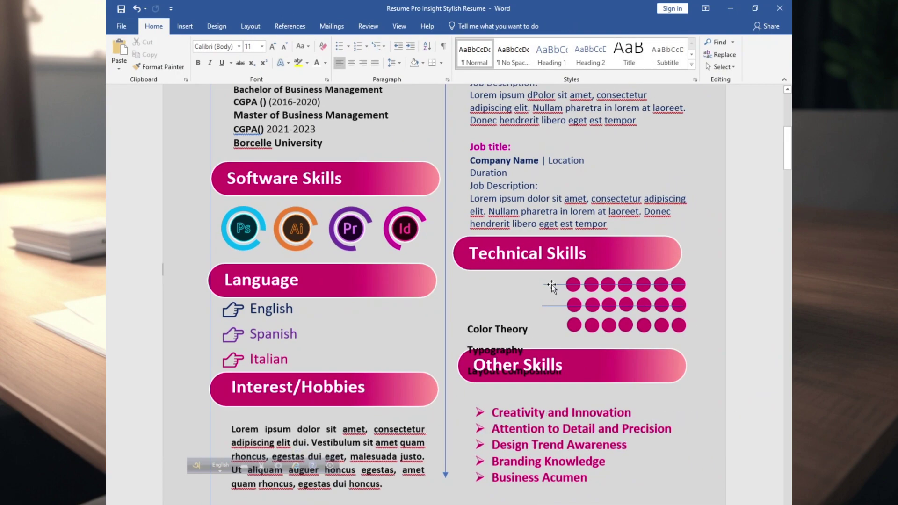
# Move the skill names up beside their dot rows and empty the last Color Theory dot.
pyautogui.hotkey('ctrl', 'z')
pyautogui.hotkey('ctrl', 'y')
pyautogui.moveTo(497, 319); pyautogui.dragTo(497, 278)
pyautogui.click(678, 283)
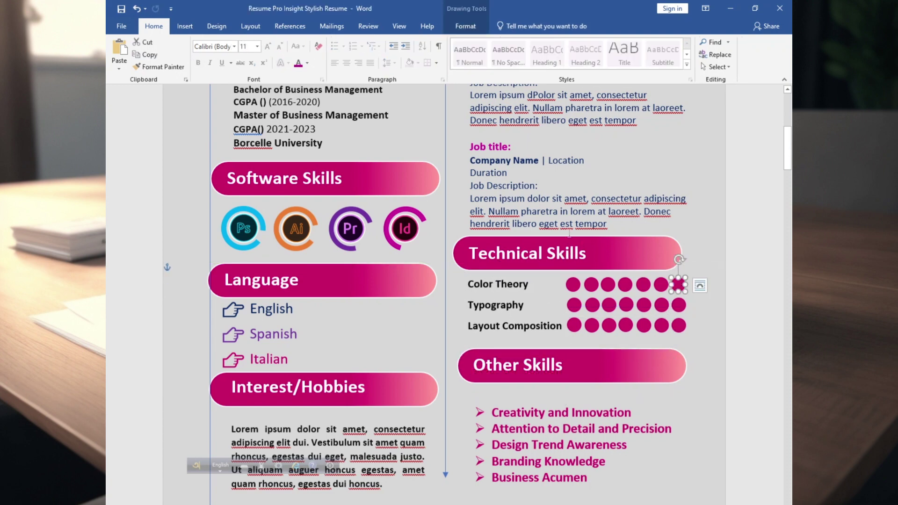
pyautogui.rightClick(678, 284)
pyautogui.click(712, 252)
pyautogui.click(729, 387)
# Set the trailing Typography dots to No Fill for a rating of 5.
pyautogui.rightClick(663, 285)
pyautogui.click(712, 254)
pyautogui.press('Escape')
pyautogui.rightClick(662, 304)
pyautogui.click(716, 277)
pyautogui.click(677, 306)
pyautogui.rightClick(676, 306)
pyautogui.click(716, 276)
pyautogui.click(723, 384)
# Set the trailing Layout Composition dots to No Fill for a rating of 4.
pyautogui.rightClick(678, 326)
pyautogui.click(714, 347)
pyautogui.click(716, 277)
pyautogui.rightClick(661, 325)
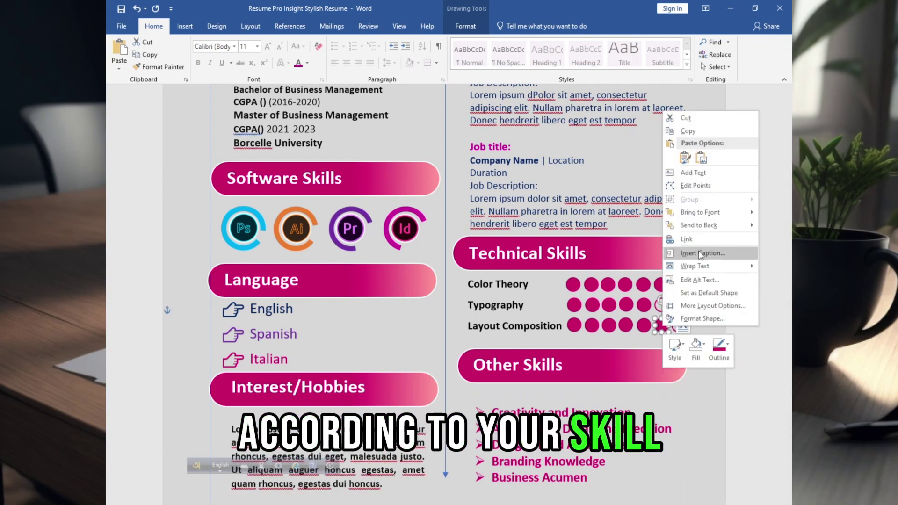
pyautogui.press('Escape')
pyautogui.rightClick(661, 326)
pyautogui.click(676, 349)
pyautogui.click(688, 269)
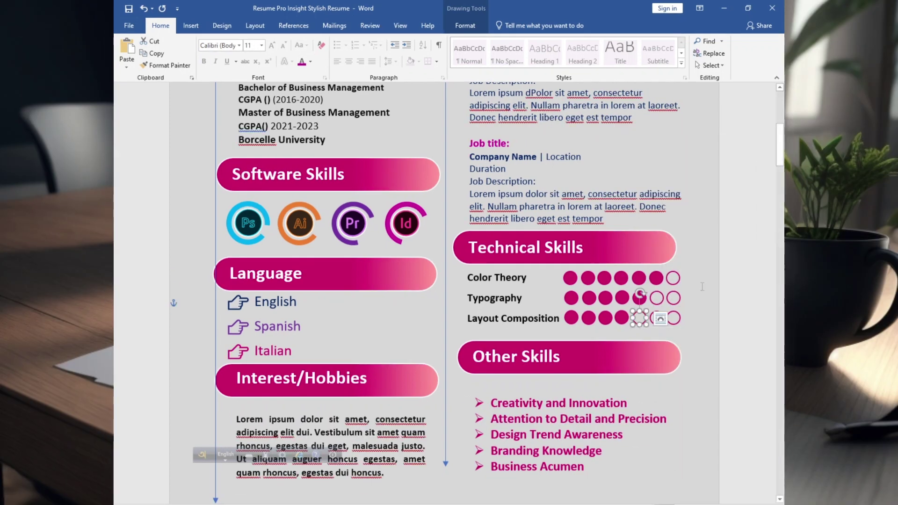
pyautogui.scroll(-2, 495, 243)
pyautogui.scroll(-2, 495, 243)
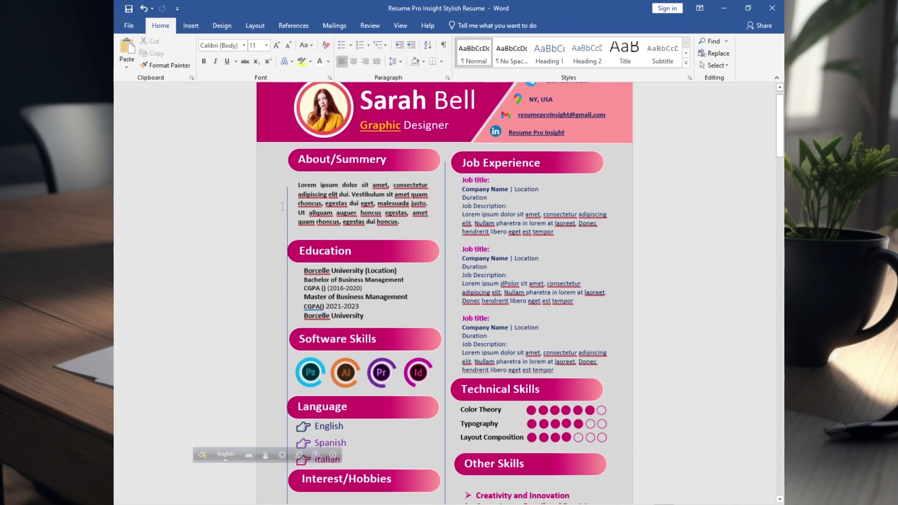
# Draw a dashed, 1½ pt magenta vertical line beside the Job Experience entries.
pyautogui.click(191, 26)
pyautogui.click(217, 65)
pyautogui.click(209, 117)
pyautogui.moveTo(455, 173); pyautogui.dragTo(457, 365)
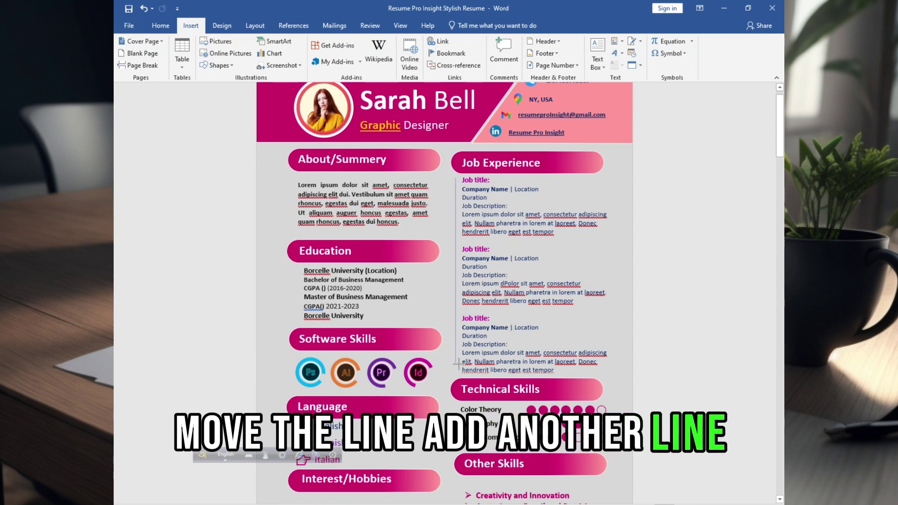
pyautogui.click(341, 52)
pyautogui.moveTo(338, 205)
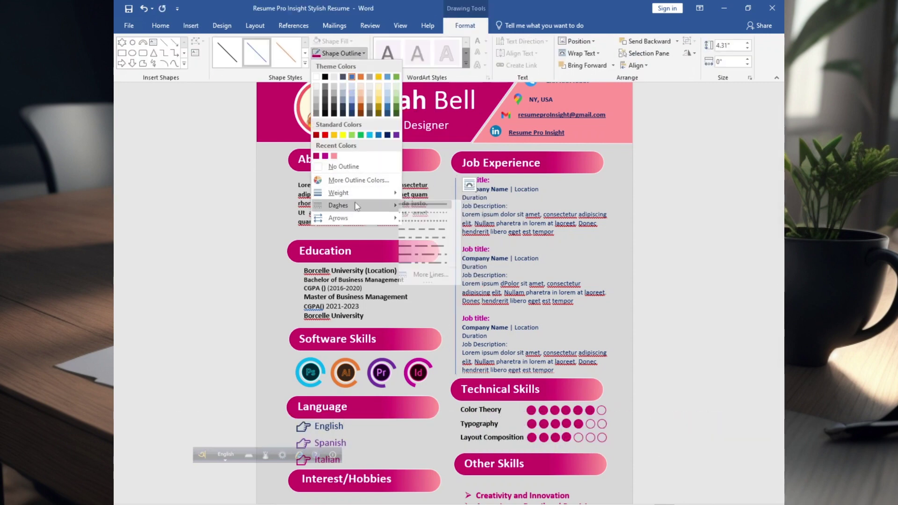
pyautogui.click(424, 234)
pyautogui.click(342, 53)
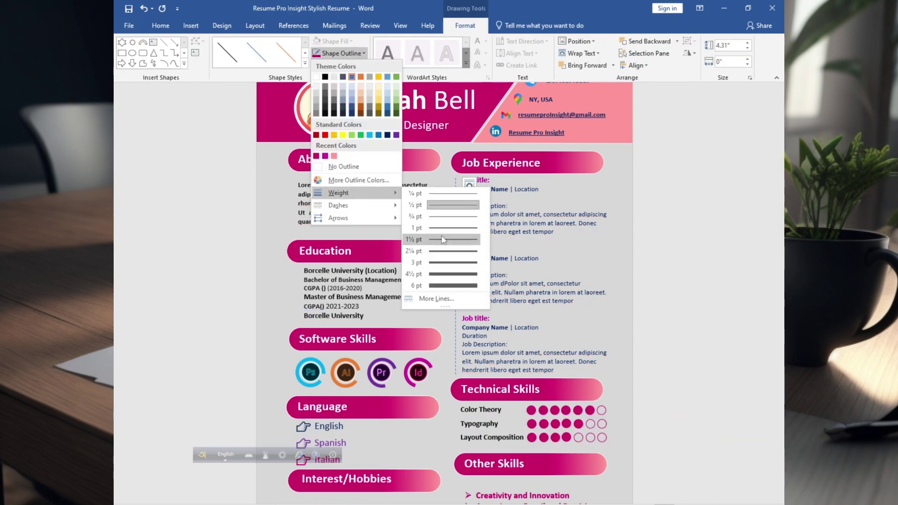
pyautogui.click(449, 240)
pyautogui.click(342, 52)
pyautogui.click(325, 156)
# Add a small magenta circle atop the timeline and paste copies for the job titles.
pyautogui.click(190, 26)
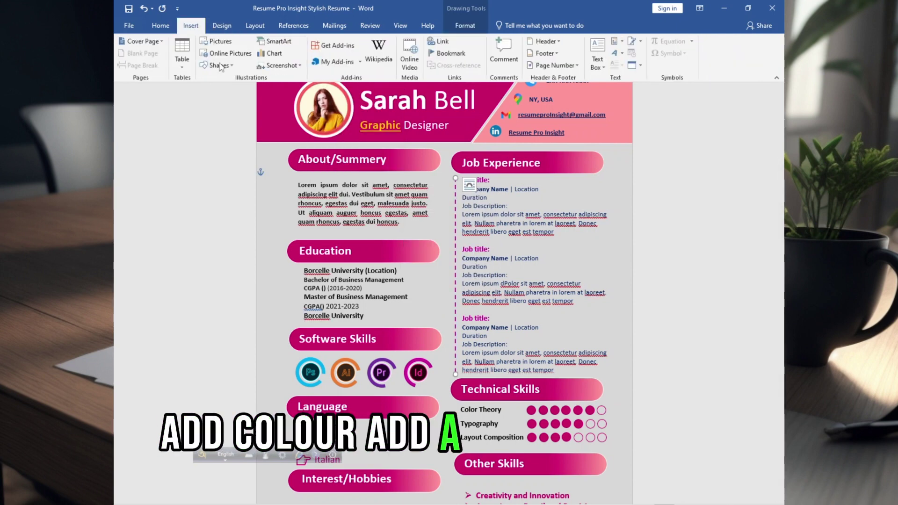
pyautogui.click(220, 65)
pyautogui.click(232, 113)
pyautogui.moveTo(438, 190); pyautogui.dragTo(448, 199)
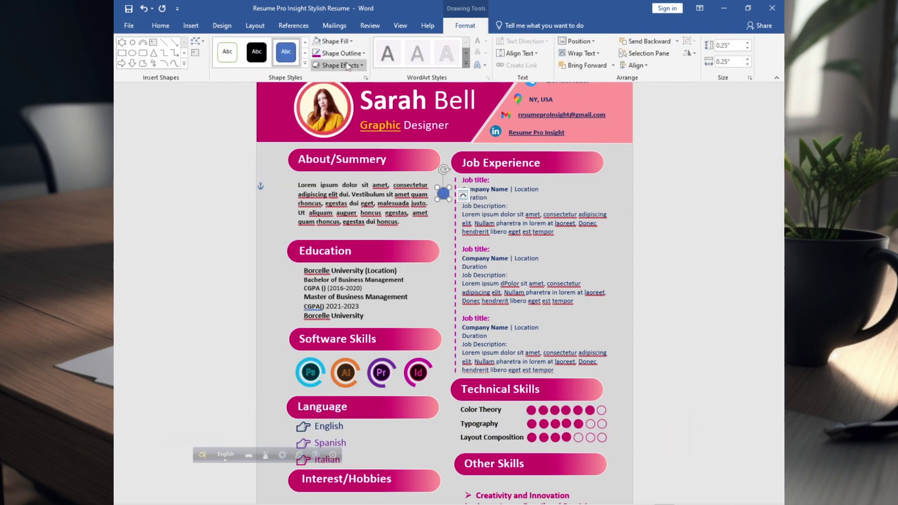
pyautogui.click(342, 52)
pyautogui.click(334, 41)
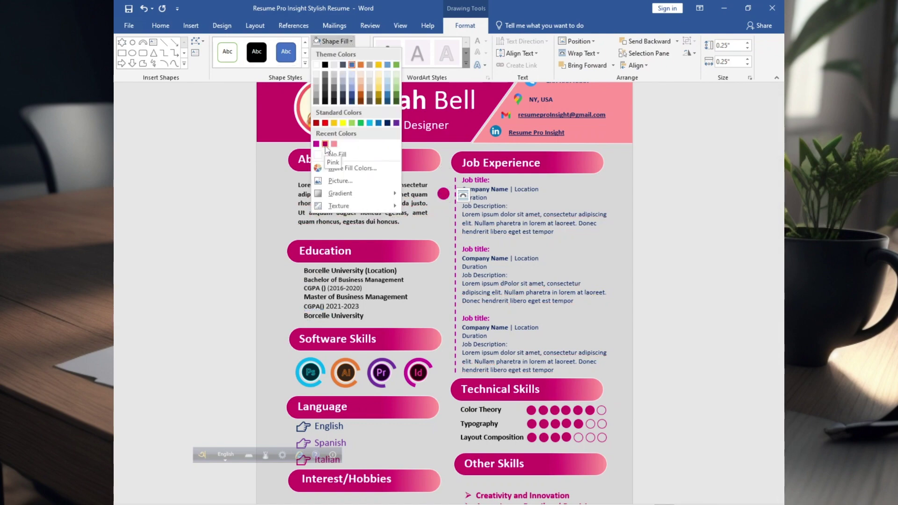
pyautogui.click(316, 144)
pyautogui.scroll(3, 449, 293)
pyautogui.scroll(2, 455, 198)
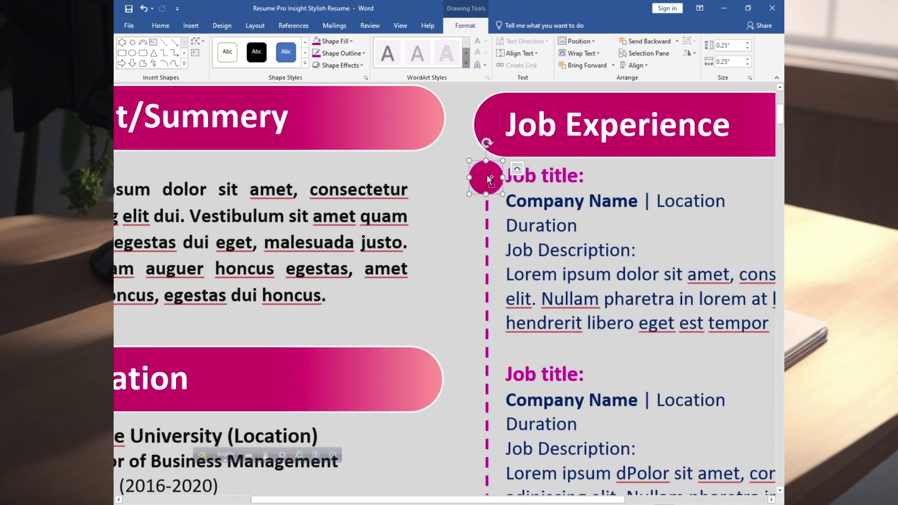
pyautogui.scroll(-2, 489, 180)
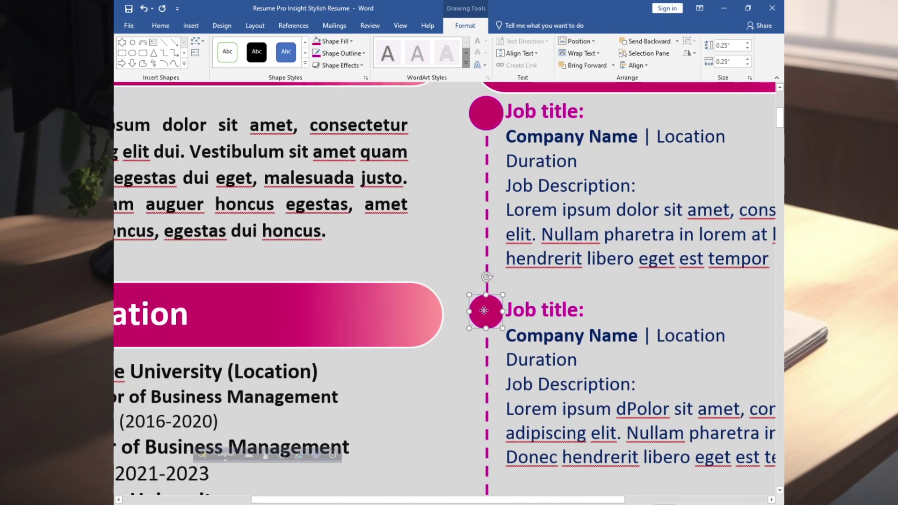
pyautogui.hotkey('ctrl', 'c')
pyautogui.hotkey('ctrl', 'v')
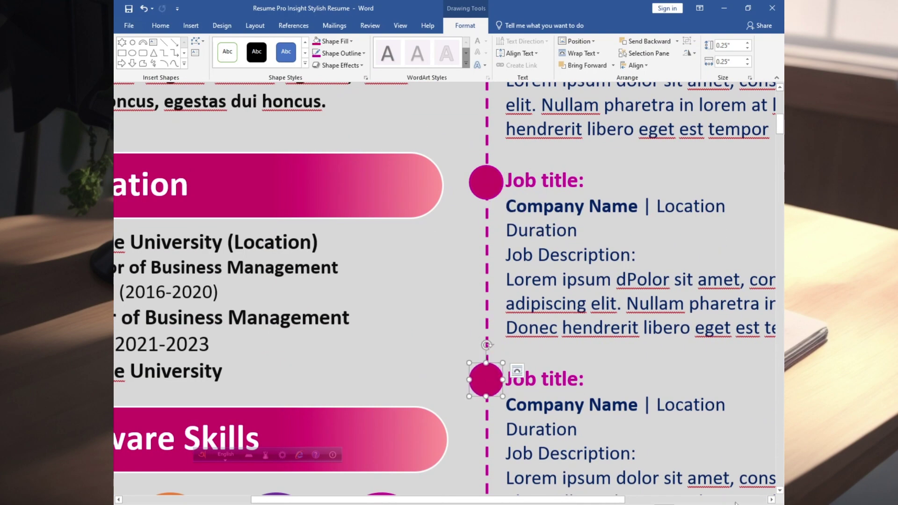
pyautogui.keyDown('ctrl'); pyautogui.scroll(-5, 492, 209); pyautogui.keyUp('ctrl')
pyautogui.click(493, 208)
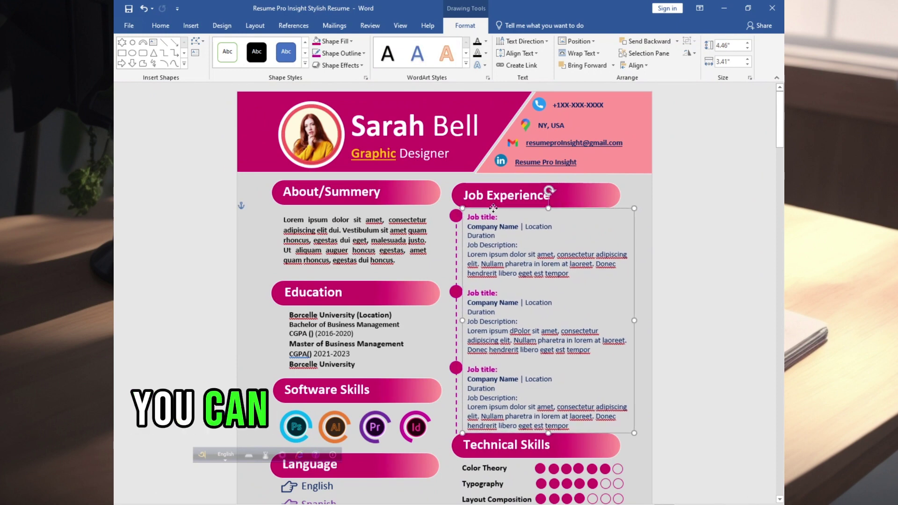
# Paste a copy of the dashed timeline with its circle beside the Education section.
pyautogui.click(355, 213)
pyautogui.click(356, 293)
pyautogui.scroll(-1, 355, 294)
pyautogui.scroll(-2, 357, 323)
pyautogui.click(361, 353)
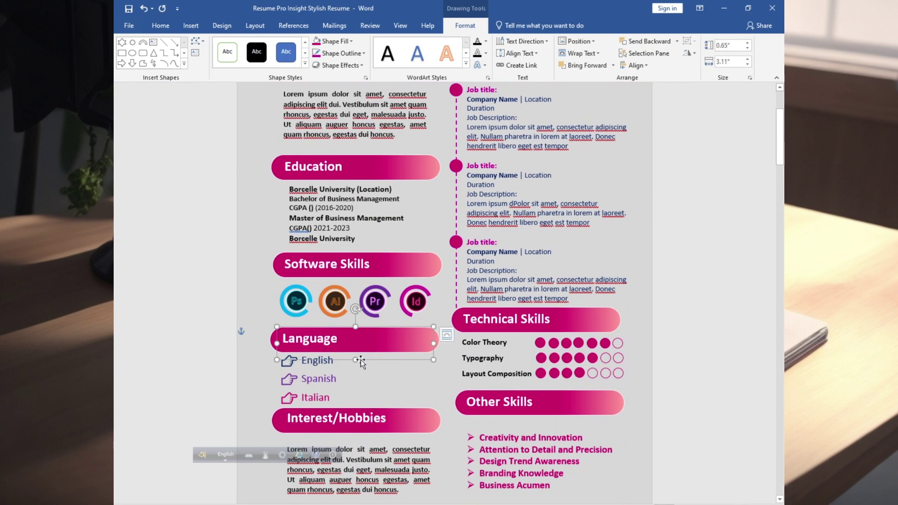
pyautogui.click(456, 103)
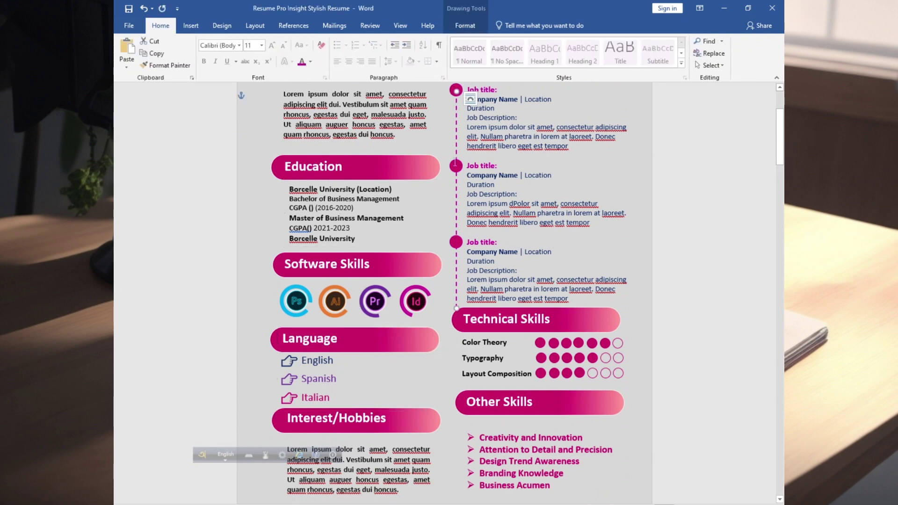
pyautogui.hotkey('ctrl', 'v')
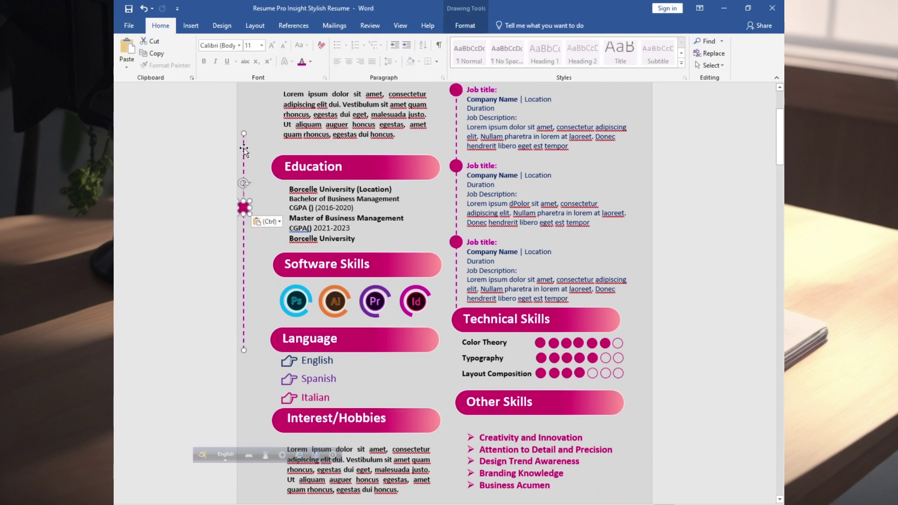
pyautogui.moveTo(276, 163); pyautogui.dragTo(282, 154)
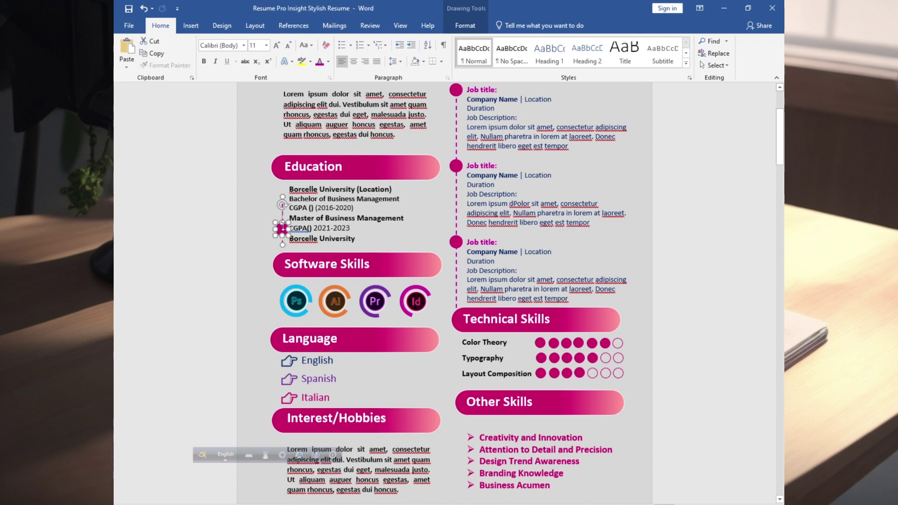
# Nudge the Education text right and place dots beside both university degrees.
pyautogui.moveTo(282, 200); pyautogui.dragTo(333, 183)
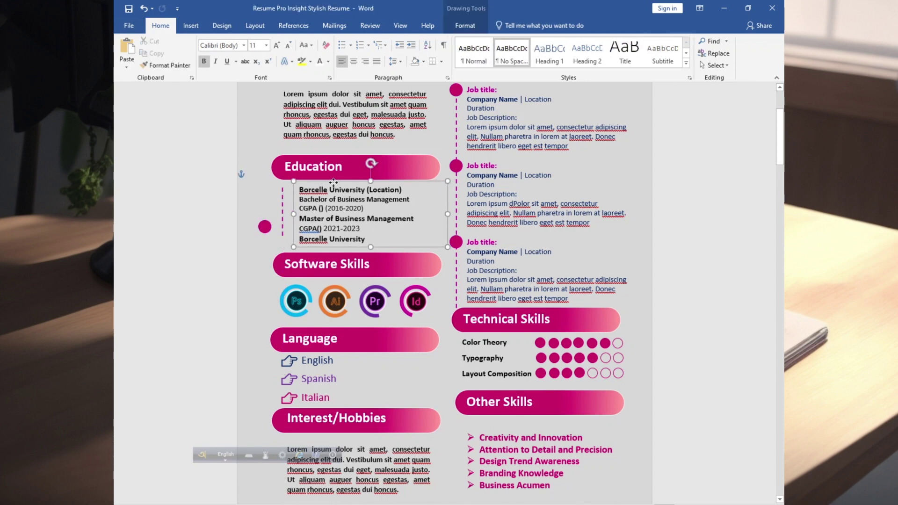
pyautogui.click(286, 240)
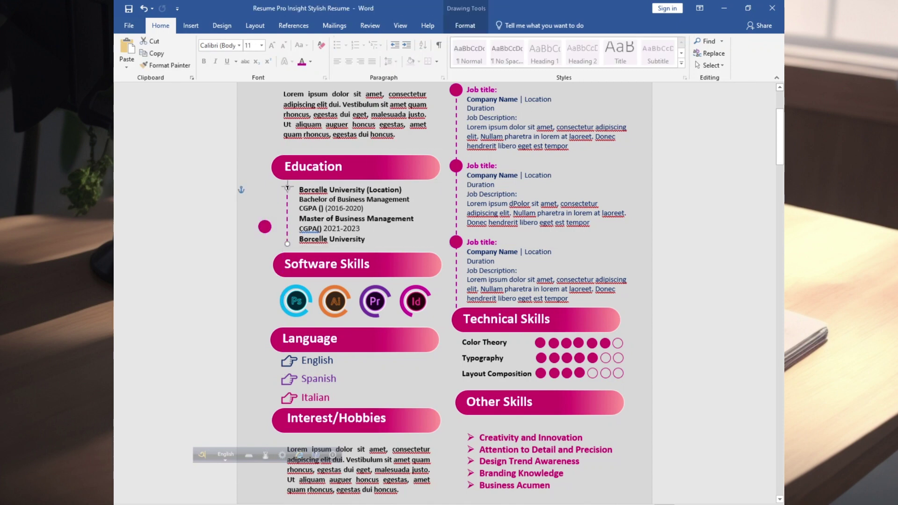
pyautogui.moveTo(265, 227); pyautogui.dragTo(286, 191)
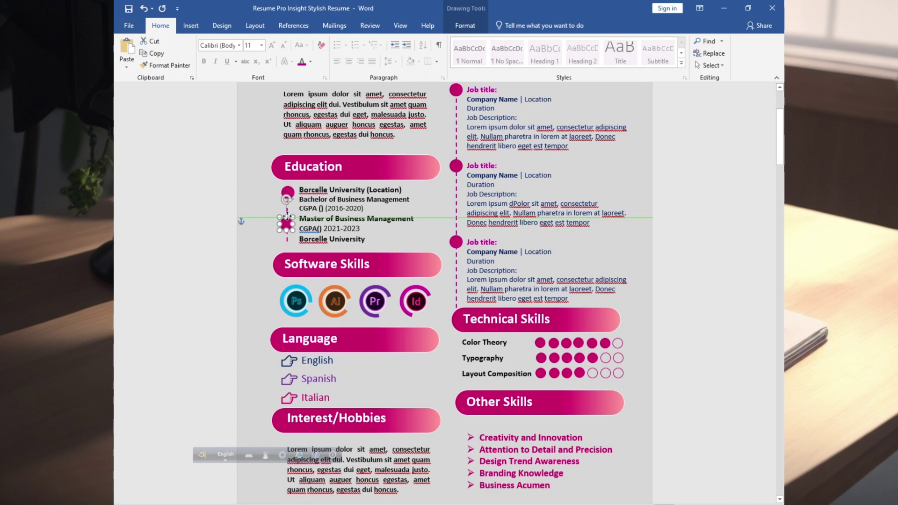
pyautogui.scroll(10, 285, 222)
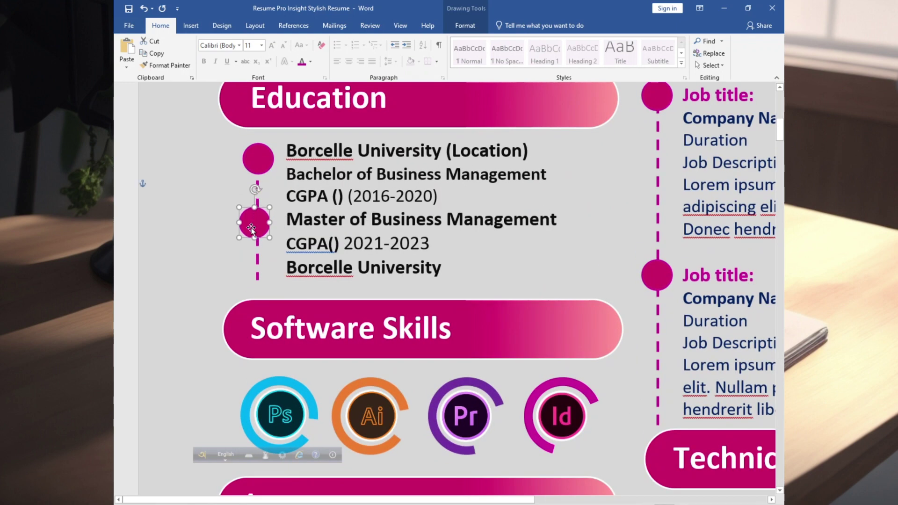
pyautogui.moveTo(251, 229); pyautogui.dragTo(255, 229)
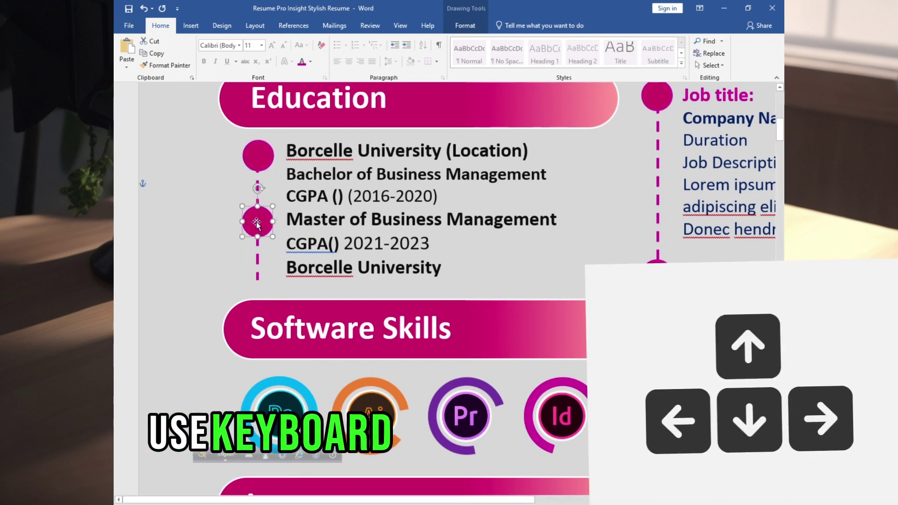
pyautogui.click(257, 152)
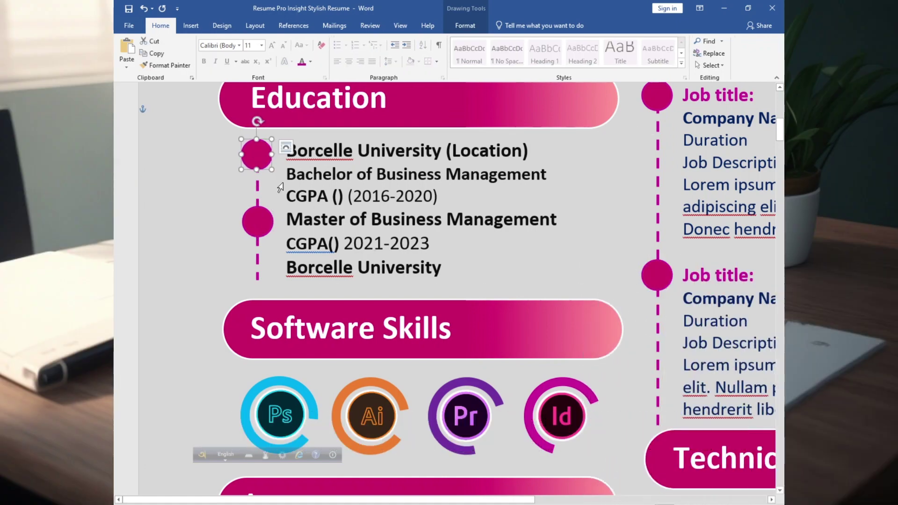
pyautogui.scroll(-10, 279, 188)
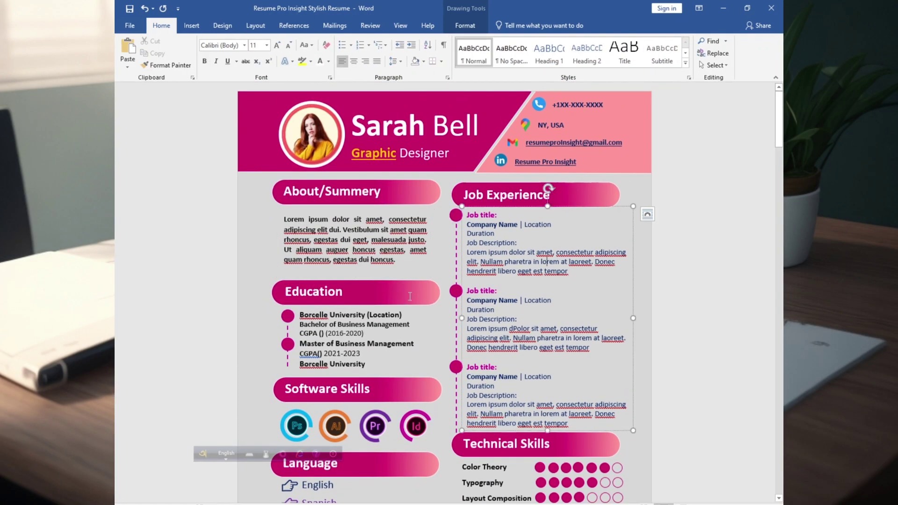
pyautogui.scroll(-5, 410, 297)
# Draw a bar beside English and shift the Language banner, heading and list.
pyautogui.click(393, 274)
pyautogui.click(191, 26)
pyautogui.click(219, 65)
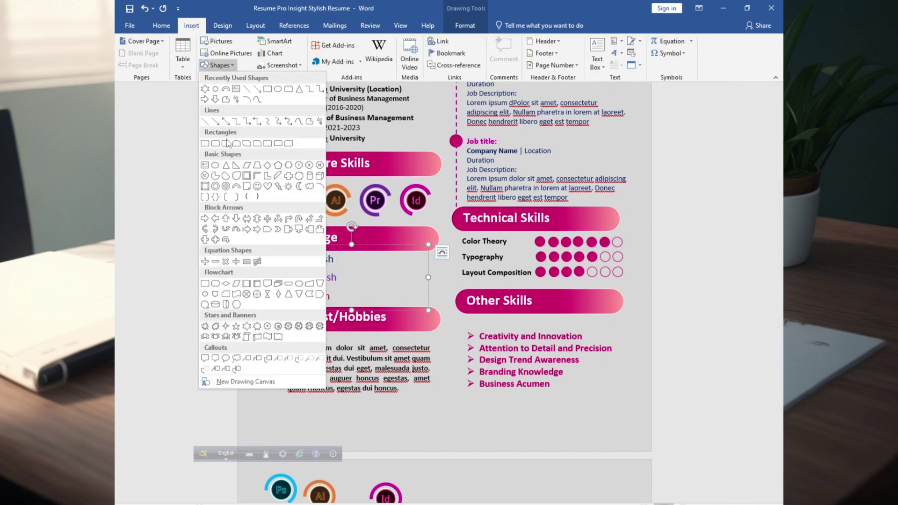
pyautogui.click(215, 144)
pyautogui.moveTo(338, 254); pyautogui.dragTo(420, 270)
pyautogui.scroll(3, 379, 263)
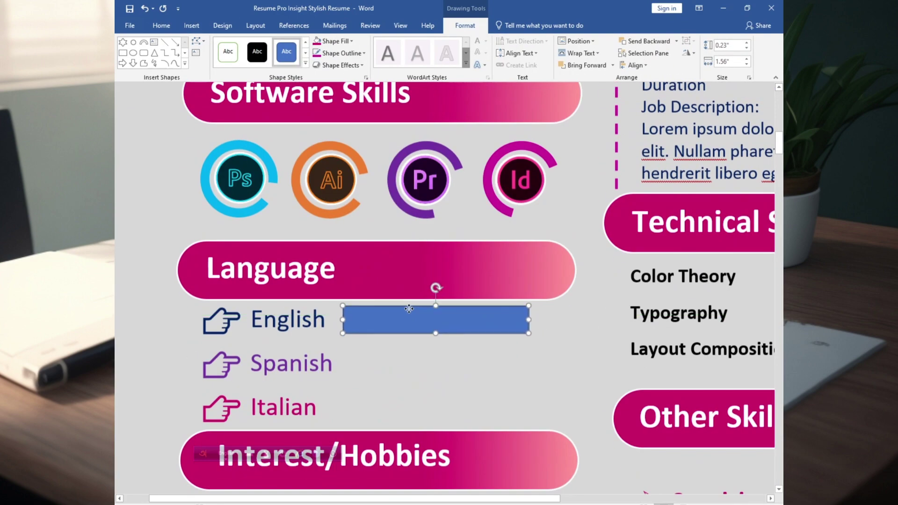
pyautogui.moveTo(363, 243); pyautogui.dragTo(362, 226)
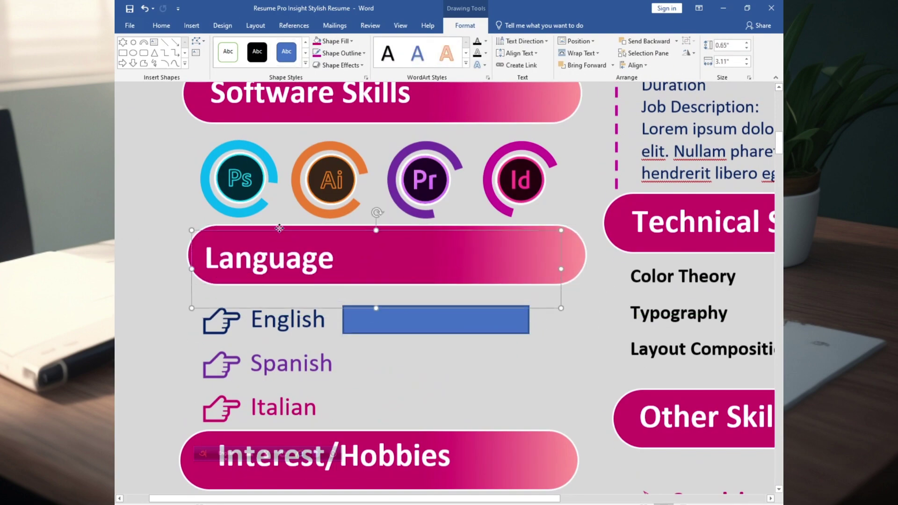
pyautogui.moveTo(579, 255); pyautogui.dragTo(588, 243)
pyautogui.click(217, 295)
pyautogui.moveTo(304, 284); pyautogui.dragTo(315, 284)
# Duplicate the bar and make a shortened dark navy rating bar for English.
pyautogui.click(434, 320)
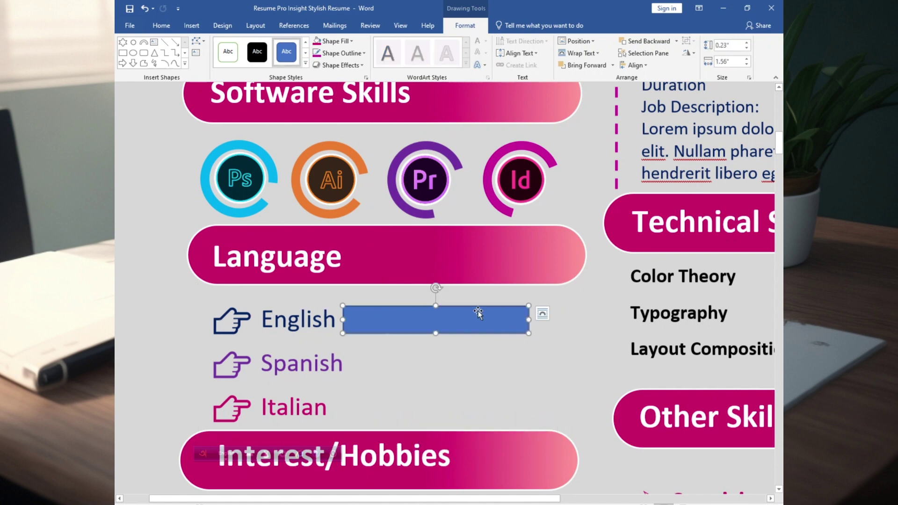
pyautogui.moveTo(477, 308); pyautogui.dragTo(539, 303)
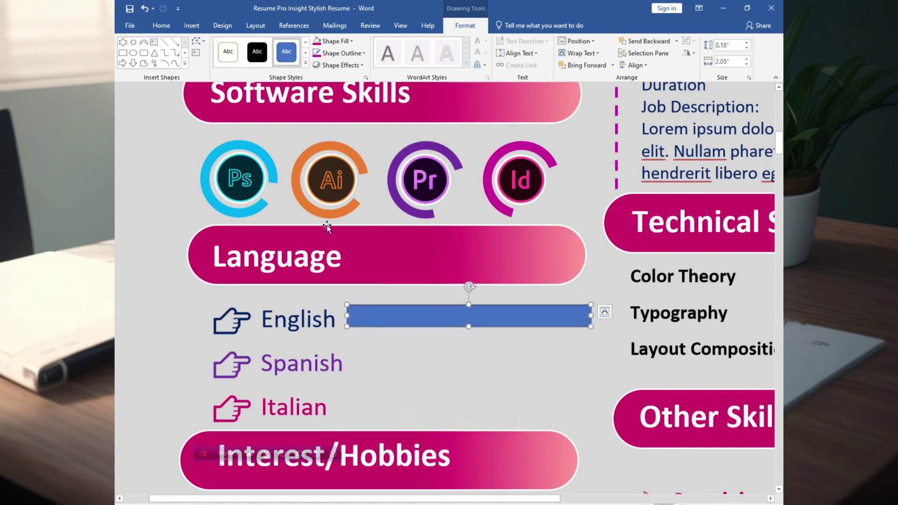
pyautogui.hotkey('ctrl', 'd')
pyautogui.hotkey('ctrl', 'd')
pyautogui.hotkey('ctrl', 'd')
pyautogui.hotkey('ctrl', 'd')
pyautogui.moveTo(405, 324); pyautogui.dragTo(386, 309)
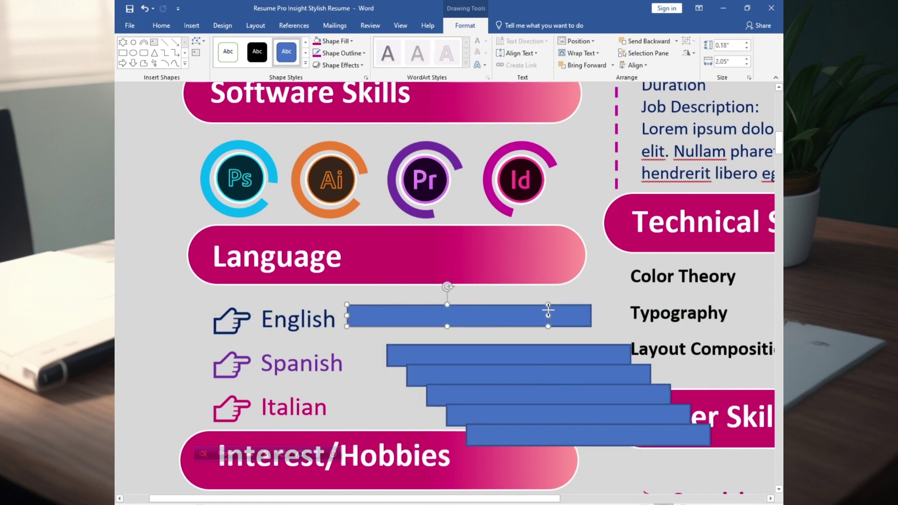
pyautogui.moveTo(548, 312); pyautogui.dragTo(568, 314)
pyautogui.click(351, 40)
pyautogui.click(390, 110)
pyautogui.click(362, 53)
pyautogui.click(337, 162)
# Shorten the Spanish rating bar and fill it purple.
pyautogui.click(493, 351)
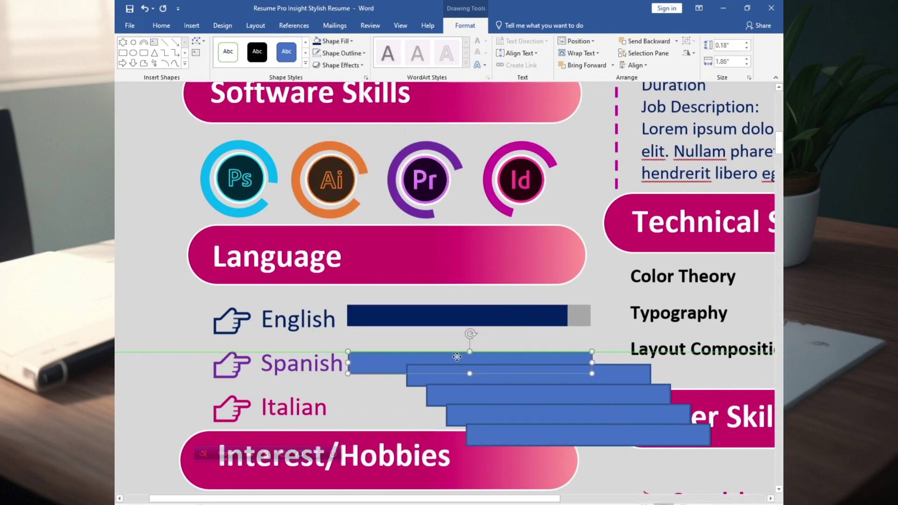
pyautogui.moveTo(456, 357); pyautogui.dragTo(468, 359)
pyautogui.scroll(-5, 576, 184)
pyautogui.moveTo(553, 189); pyautogui.dragTo(550, 189)
pyautogui.click(335, 41)
pyautogui.click(342, 46)
pyautogui.click(431, 137)
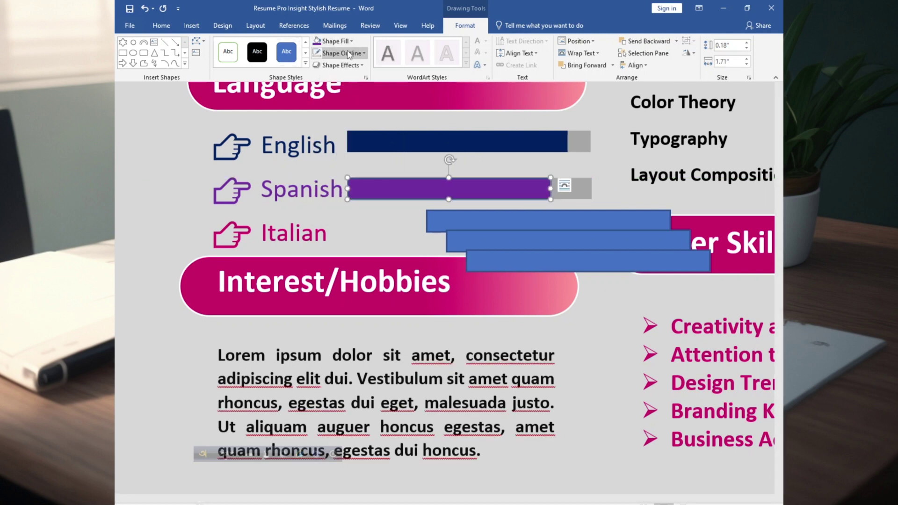
pyautogui.click(342, 52)
# Give the Italian row a grey, outline-free track with a magenta rating bar.
pyautogui.click(430, 147)
pyautogui.moveTo(611, 214)
pyautogui.mouseDown()
pyautogui.moveTo(532, 227)
pyautogui.moveTo(560, 234)
pyautogui.mouseUp()
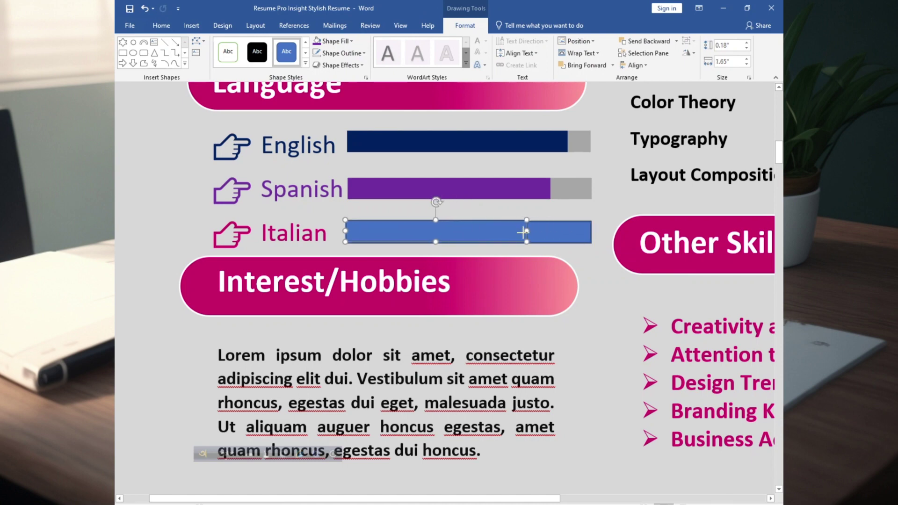
pyautogui.click(561, 232)
pyautogui.click(336, 41)
pyautogui.click(329, 77)
pyautogui.click(343, 53)
pyautogui.click(337, 161)
pyautogui.click(463, 231)
pyautogui.click(336, 41)
pyautogui.click(319, 146)
pyautogui.keyDown('ctrl'); pyautogui.scroll(-5, 613, 395); pyautogui.keyUp('ctrl')
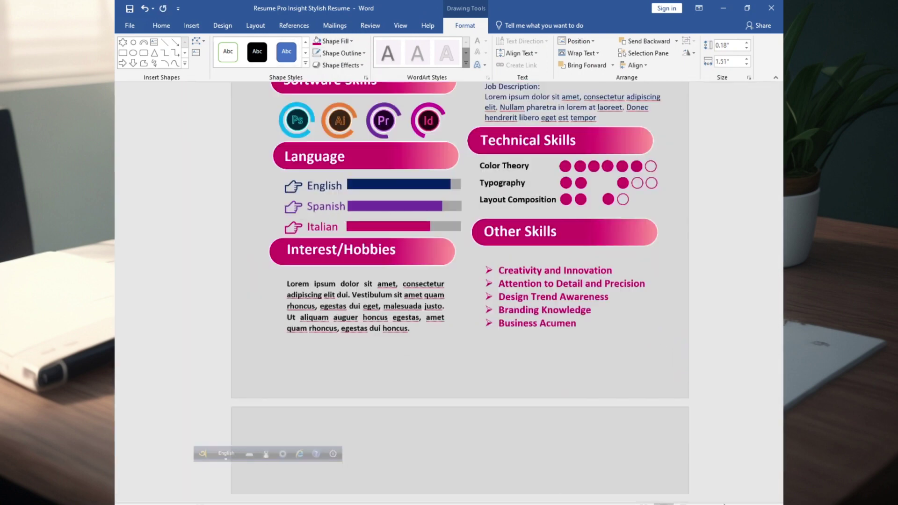
pyautogui.scroll(5, 612, 395)
pyautogui.scroll(-1, 613, 395)
pyautogui.keyDown('ctrl'); pyautogui.scroll(-2, 612, 395); pyautogui.keyUp('ctrl')
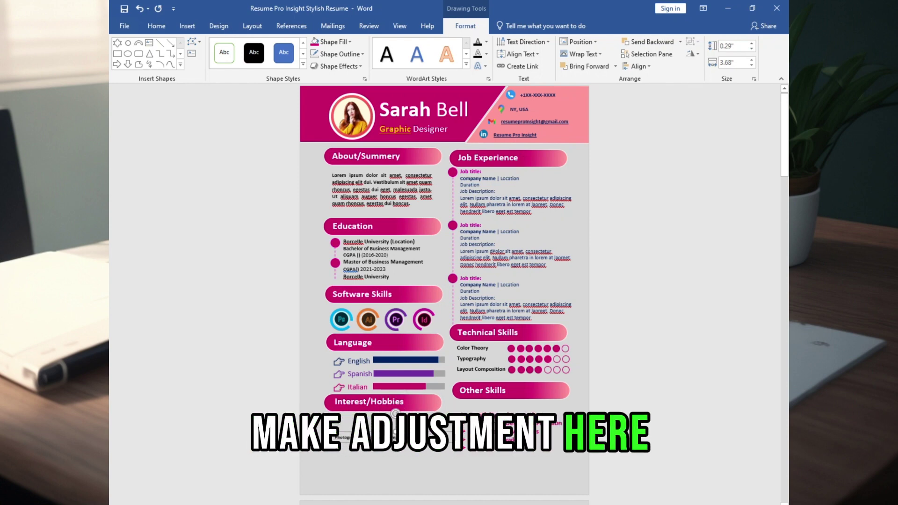
# Move the hobby captions under Interest/Hobbies and open the page colour choices.
pyautogui.moveTo(382, 419); pyautogui.dragTo(374, 441)
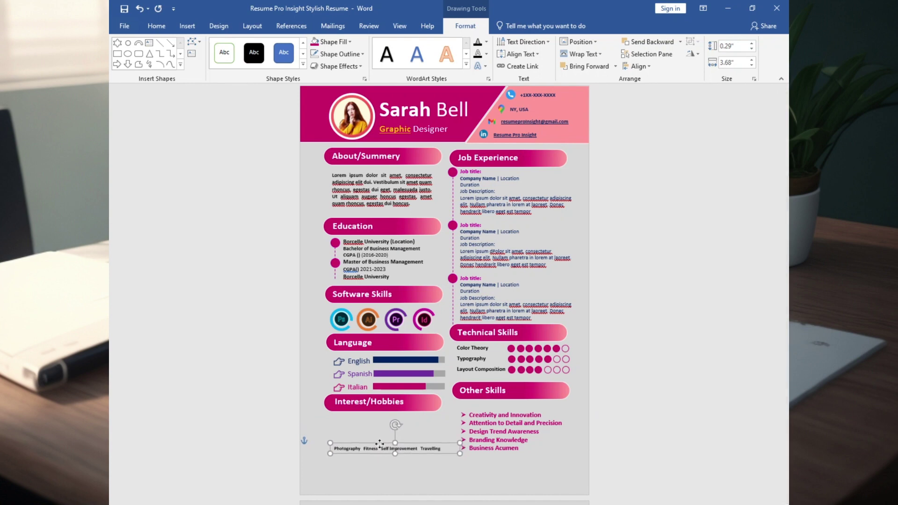
pyautogui.scroll(-3, 378, 441)
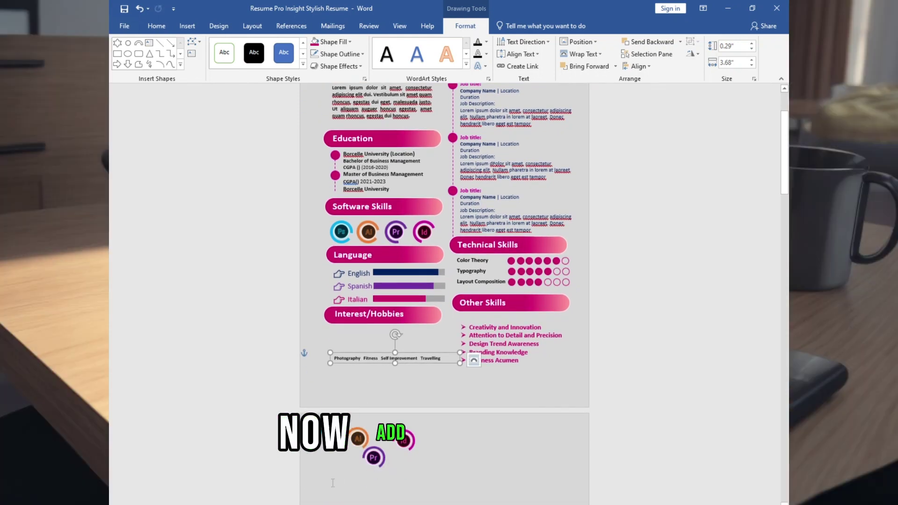
pyautogui.click(334, 462)
pyautogui.click(187, 25)
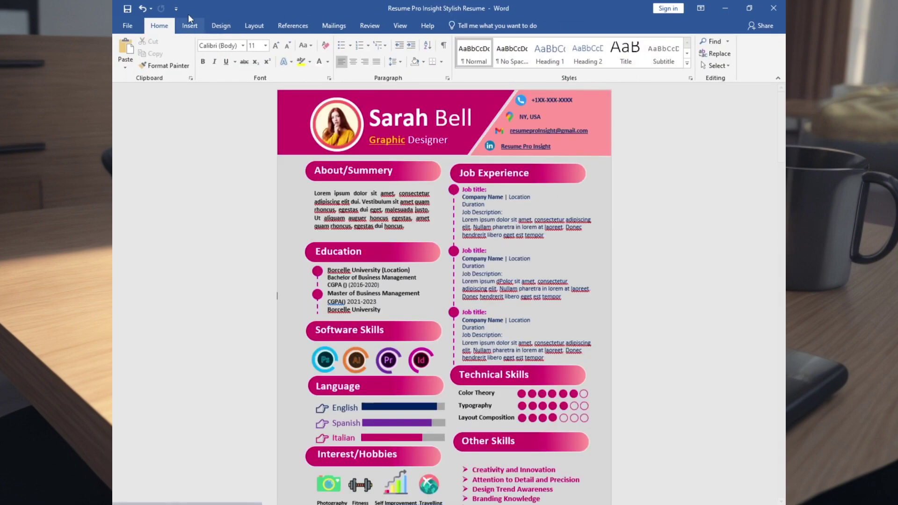
pyautogui.click(216, 26)
pyautogui.click(734, 67)
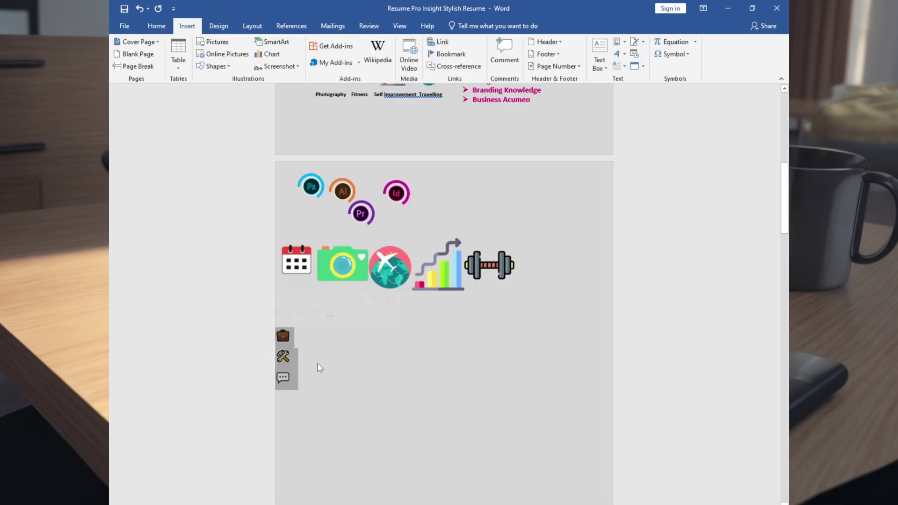
# Insert the selected white icons and move one onto the Technical Skills heading.
pyautogui.click(216, 41)
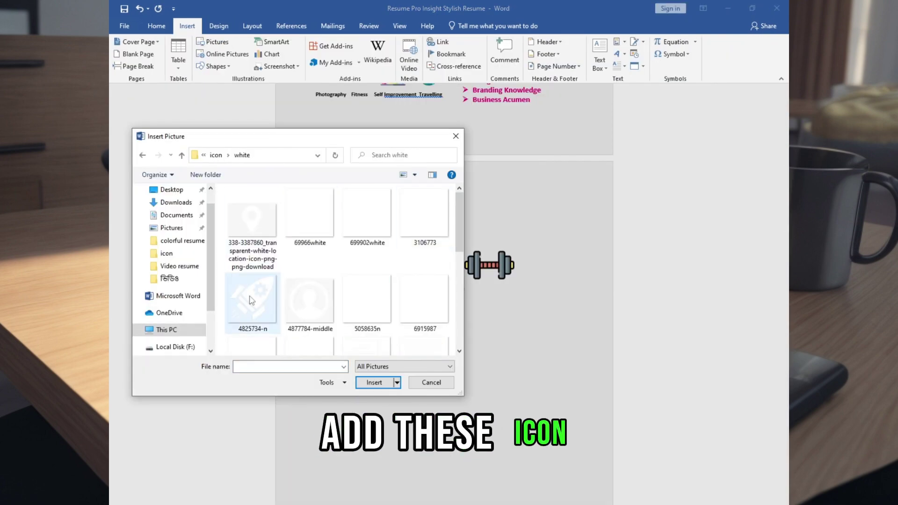
pyautogui.keyDown('ctrl'); pyautogui.click(252, 316); pyautogui.keyUp('ctrl')
pyautogui.keyDown('ctrl'); pyautogui.click(424, 316); pyautogui.keyUp('ctrl')
pyautogui.scroll(-1, 407, 316)
pyautogui.keyDown('ctrl'); pyautogui.click(310, 322); pyautogui.keyUp('ctrl')
pyautogui.click(374, 382)
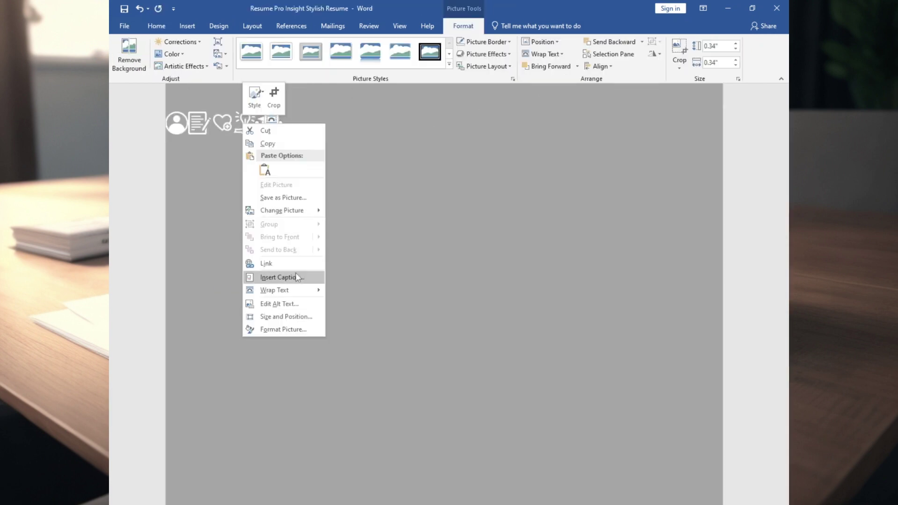
pyautogui.rightClick(196, 126)
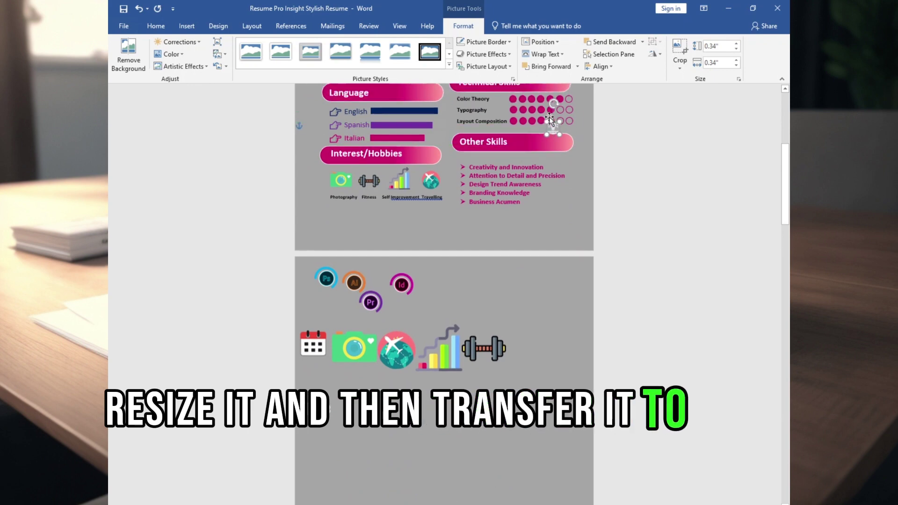
pyautogui.moveTo(507, 145)
pyautogui.mouseDown()
pyautogui.moveTo(554, 185)
pyautogui.moveTo(554, 140)
pyautogui.mouseUp()
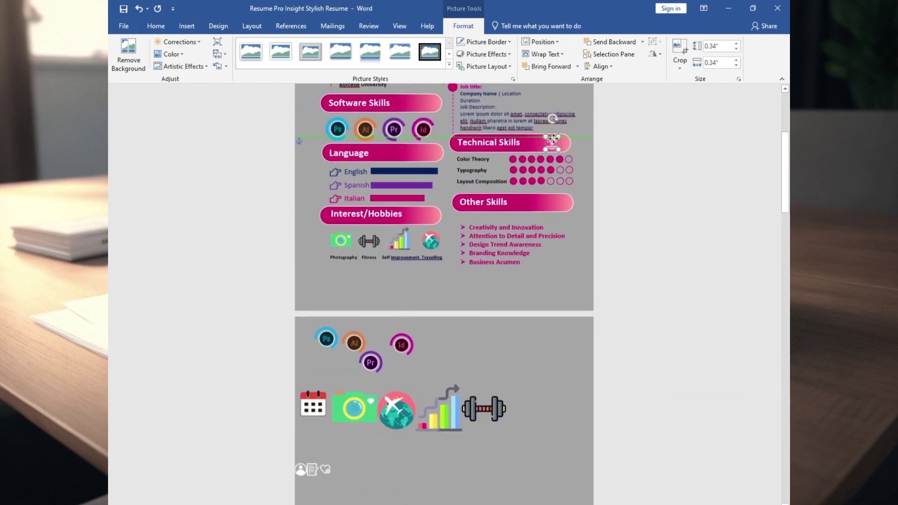
pyautogui.scroll(-2, 553, 143)
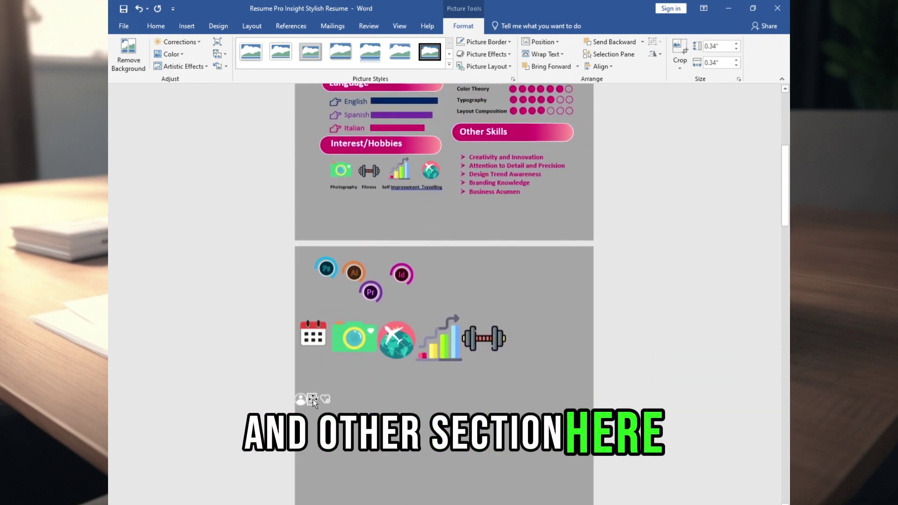
pyautogui.moveTo(313, 399)
pyautogui.mouseDown()
pyautogui.moveTo(386, 241)
pyautogui.moveTo(401, 165)
pyautogui.mouseUp()
pyautogui.scroll(2, 548, 201)
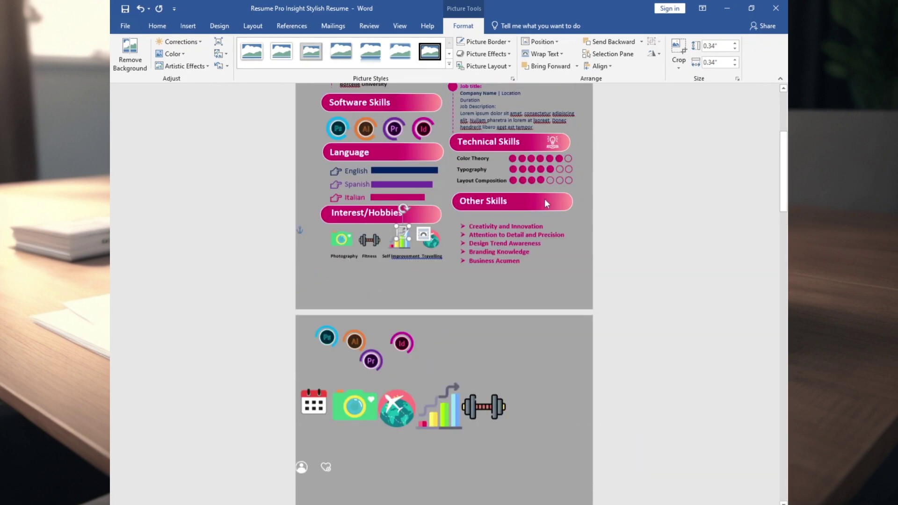
pyautogui.scroll(3, 392, 235)
pyautogui.scroll(2, 392, 236)
# Reposition the white icon and chat icon among the page 2 icons.
pyautogui.click(188, 25)
pyautogui.click(216, 66)
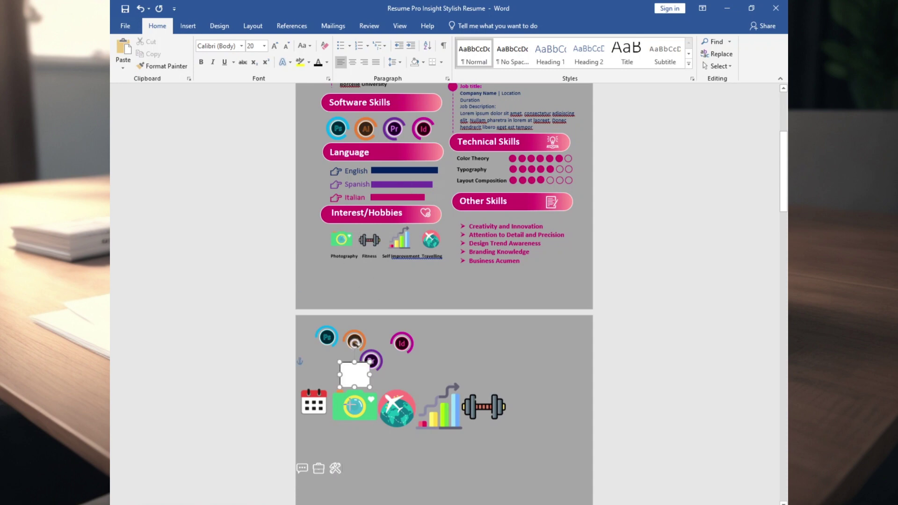
pyautogui.moveTo(348, 412); pyautogui.dragTo(363, 450)
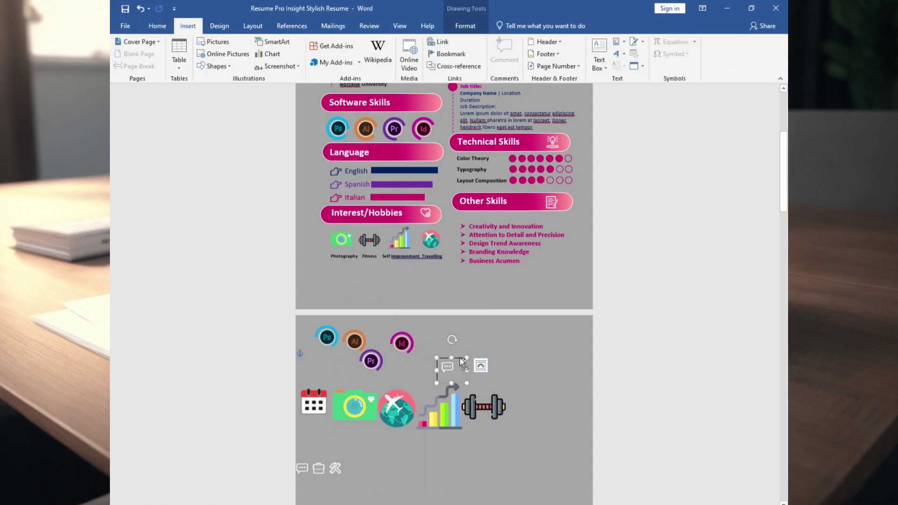
pyautogui.moveTo(456, 361); pyautogui.dragTo(387, 468)
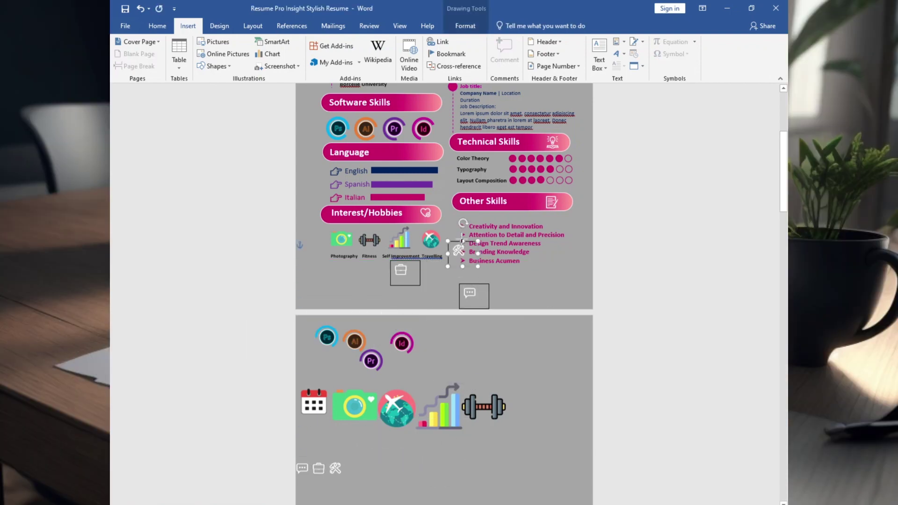
pyautogui.scroll(2, 403, 385)
pyautogui.rightClick(398, 372)
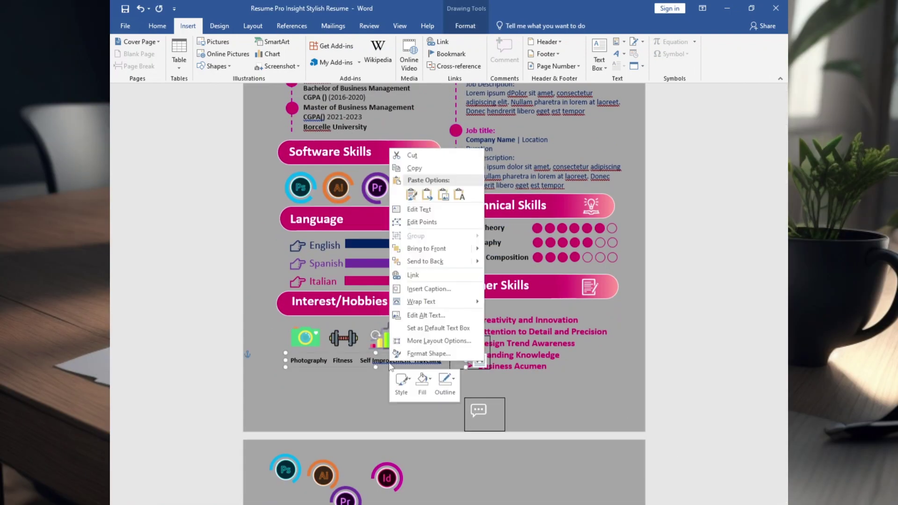
pyautogui.press('Escape')
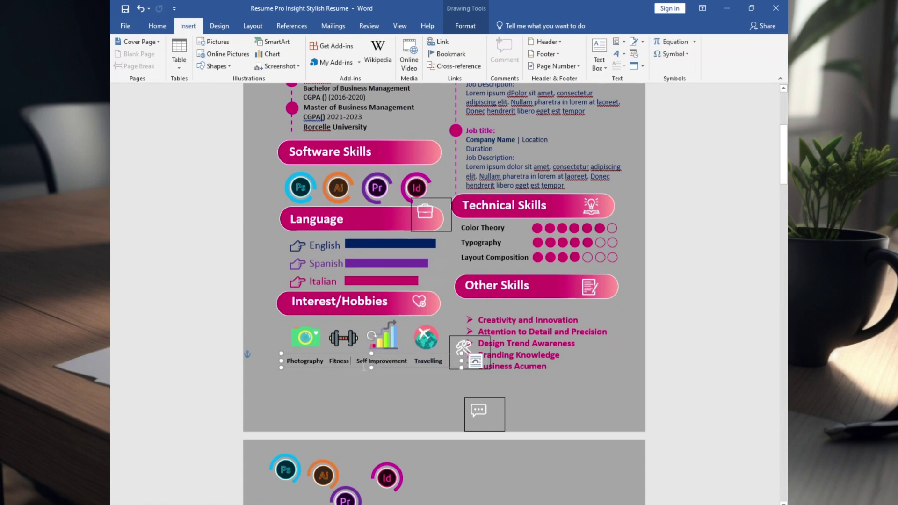
pyautogui.moveTo(424, 214); pyautogui.dragTo(594, 193)
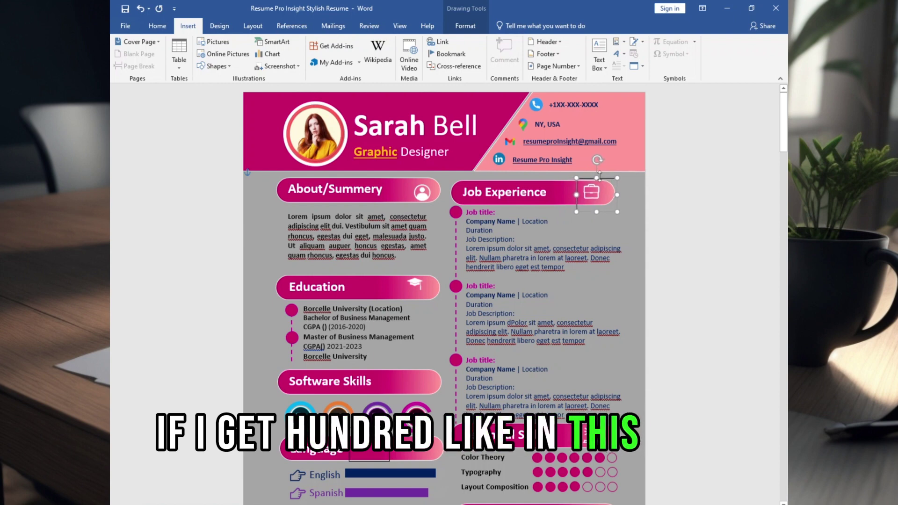
pyautogui.scroll(-3, 607, 293)
# Move the chat icon onto Language and the tools icon onto Software Skills.
pyautogui.click(589, 291)
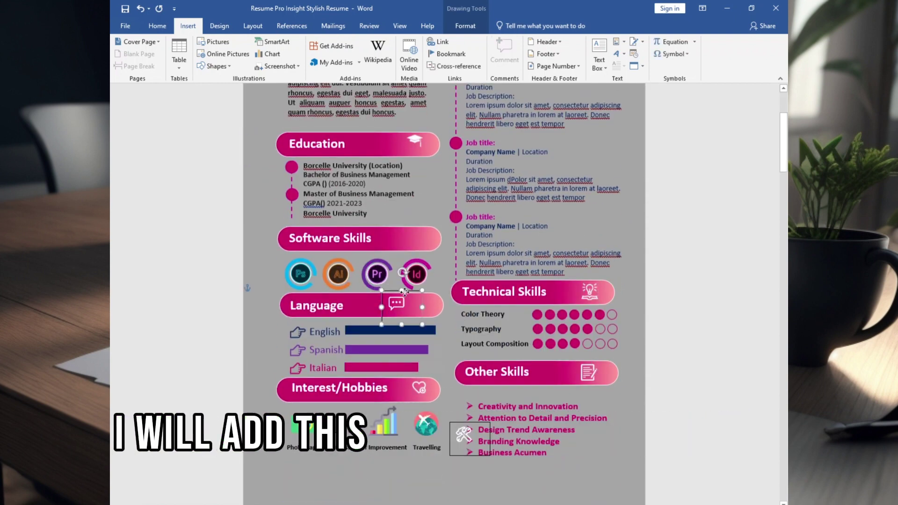
pyautogui.moveTo(363, 298); pyautogui.dragTo(419, 305)
pyautogui.moveTo(463, 435); pyautogui.dragTo(417, 239)
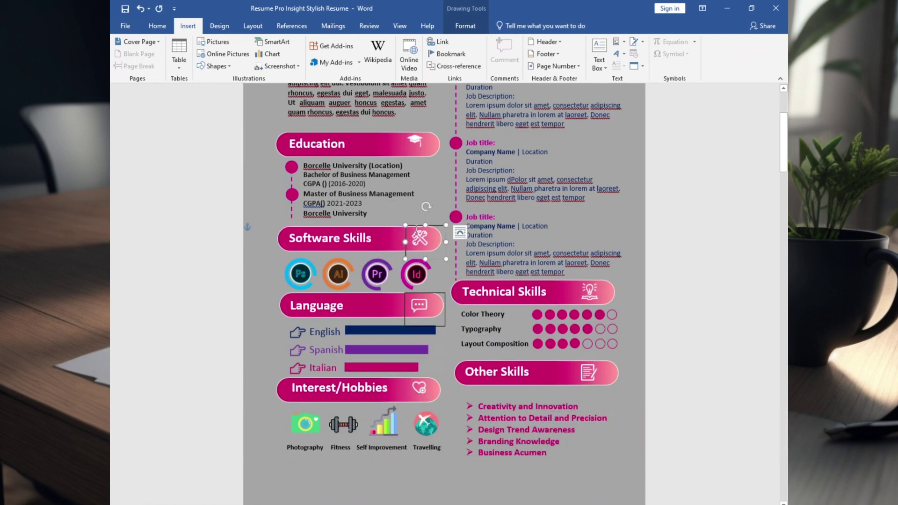
pyautogui.scroll(3, 419, 143)
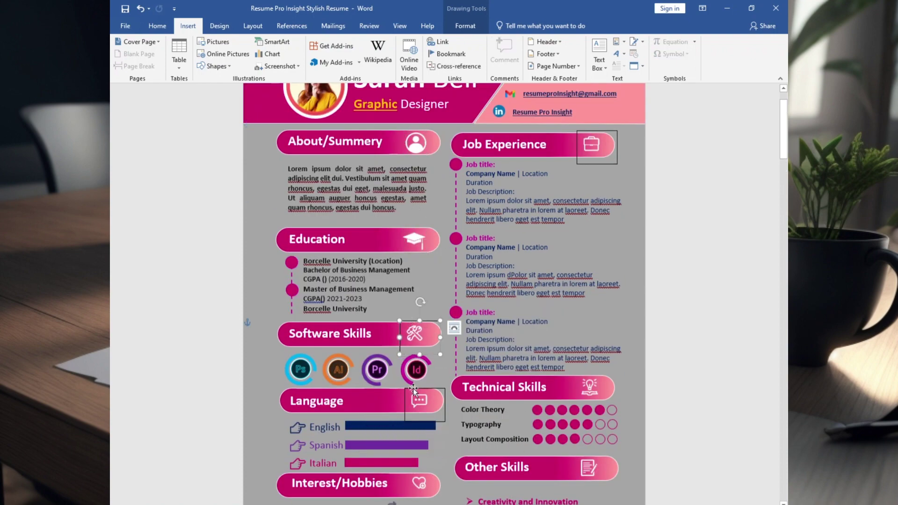
pyautogui.click(416, 401)
pyautogui.scroll(-3, 418, 387)
pyautogui.scroll(5, 417, 362)
# Draw a pink parallelogram slash with a white outline on the About/Summery heading.
pyautogui.click(216, 66)
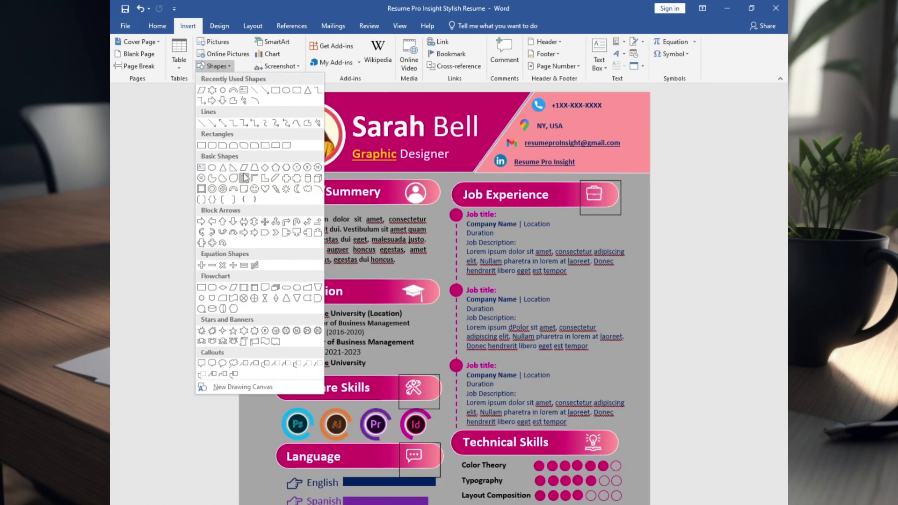
pyautogui.click(244, 167)
pyautogui.moveTo(372, 183); pyautogui.dragTo(399, 208)
pyautogui.scroll(5, 387, 195)
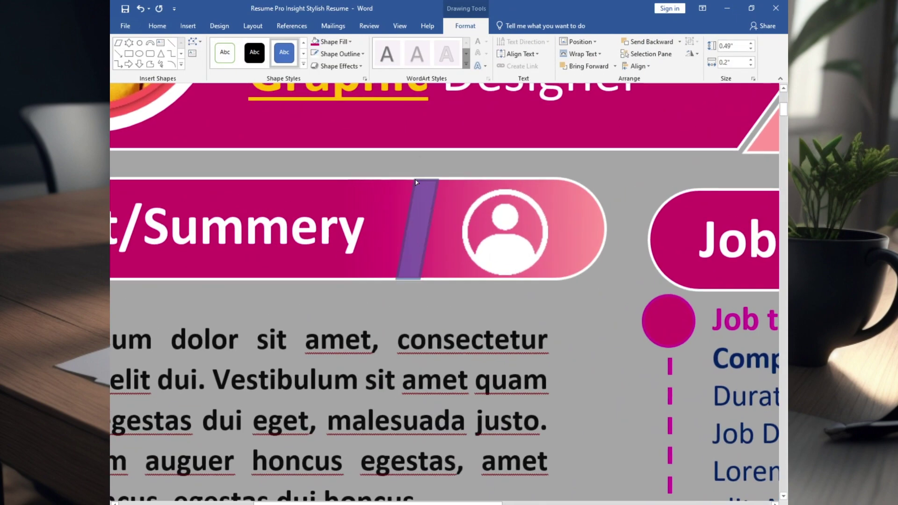
pyautogui.click(157, 26)
pyautogui.click(465, 25)
pyautogui.click(336, 41)
pyautogui.click(321, 124)
pyautogui.click(335, 53)
pyautogui.click(315, 75)
pyautogui.click(421, 330)
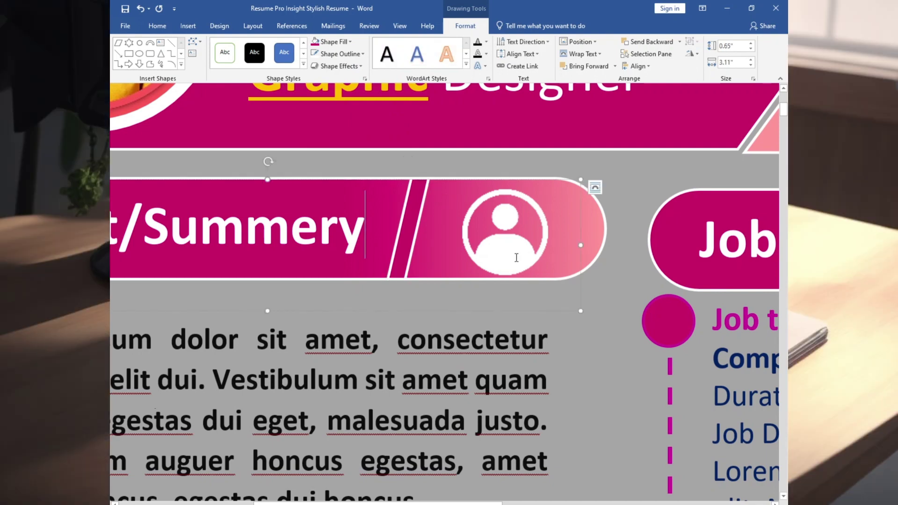
pyautogui.scroll(-1, 421, 330)
pyautogui.scroll(-2, 406, 194)
pyautogui.scroll(-2, 405, 194)
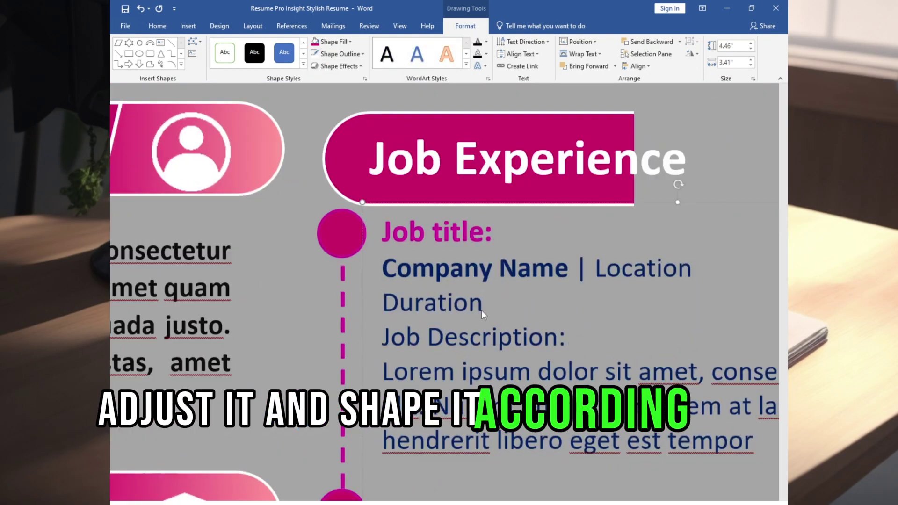
pyautogui.click(328, 113)
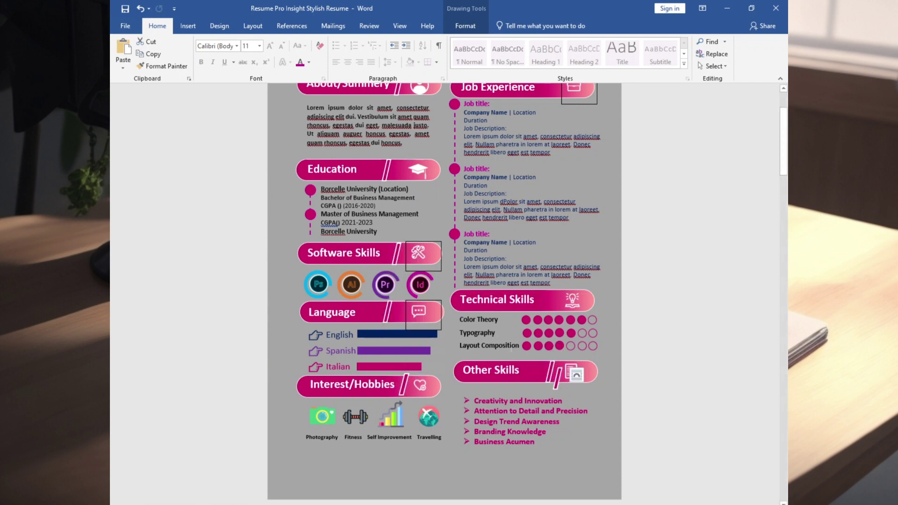
pyautogui.scroll(2, 554, 291)
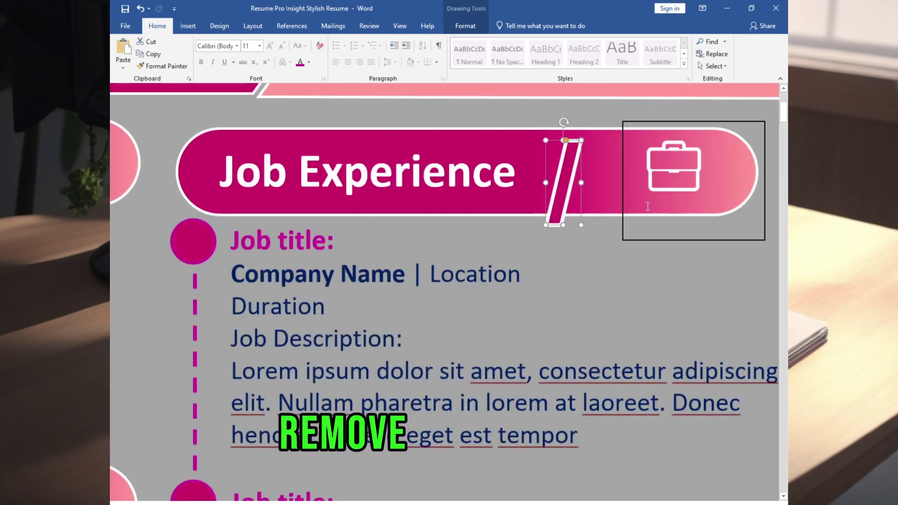
# Review options for the briefcase icon, page colour and timeline, leaving them unchanged.
pyautogui.rightClick(637, 105)
pyautogui.press('Escape')
pyautogui.click(219, 25)
pyautogui.click(732, 60)
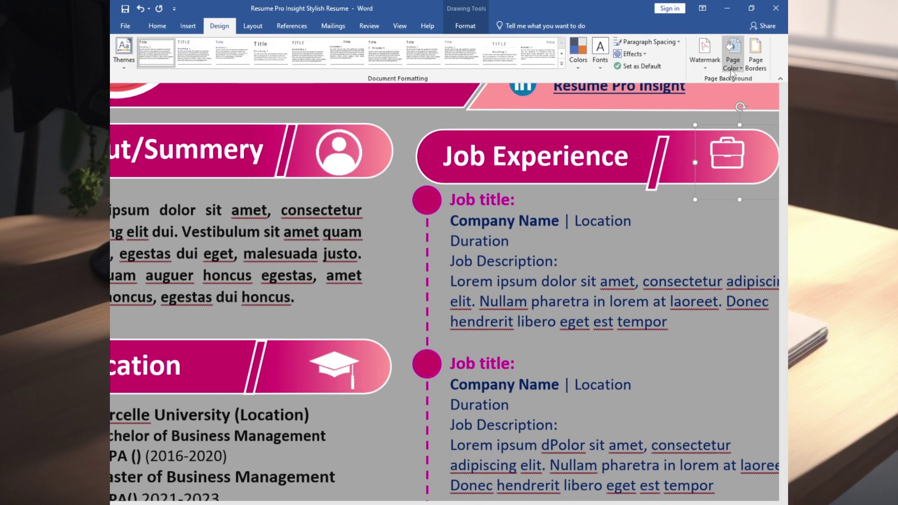
pyautogui.press('Escape')
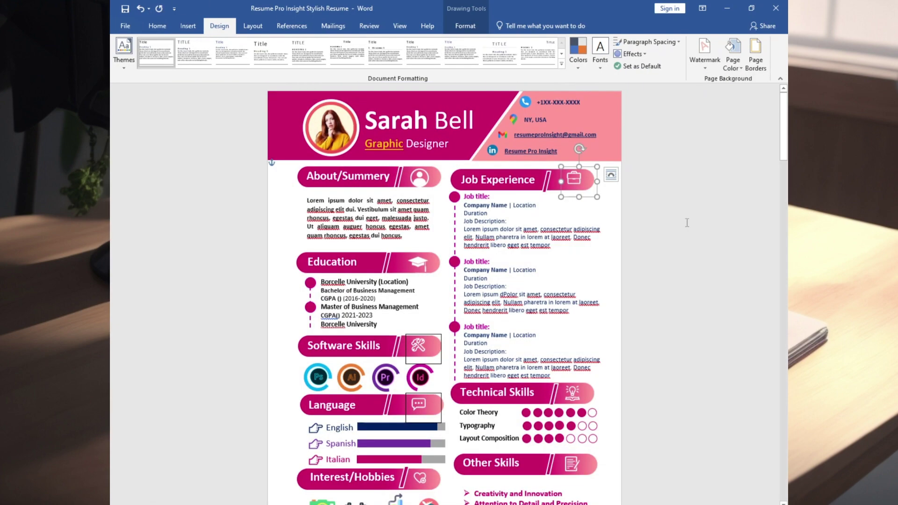
pyautogui.scroll(-2, 433, 270)
pyautogui.rightClick(433, 269)
pyautogui.press('Escape')
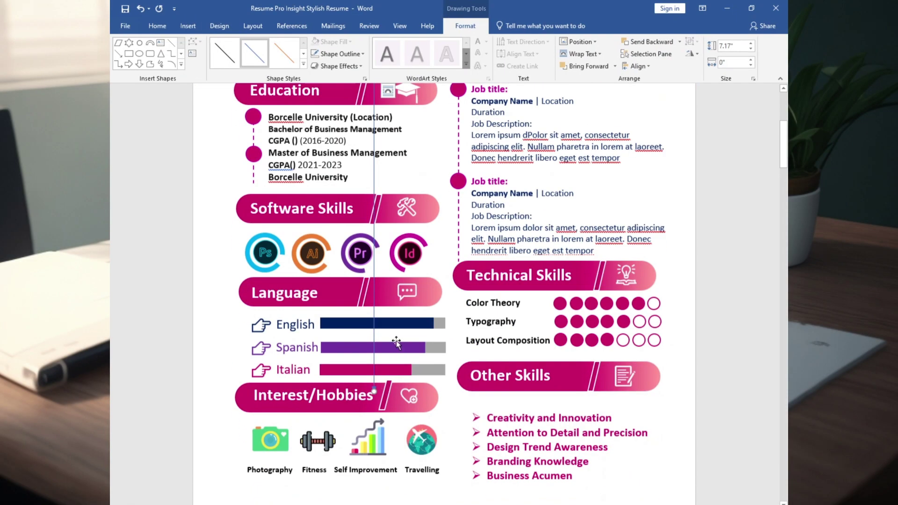
pyautogui.scroll(5, 396, 341)
pyautogui.scroll(-4, 393, 280)
pyautogui.scroll(4, 385, 202)
pyautogui.scroll(-3, 596, 200)
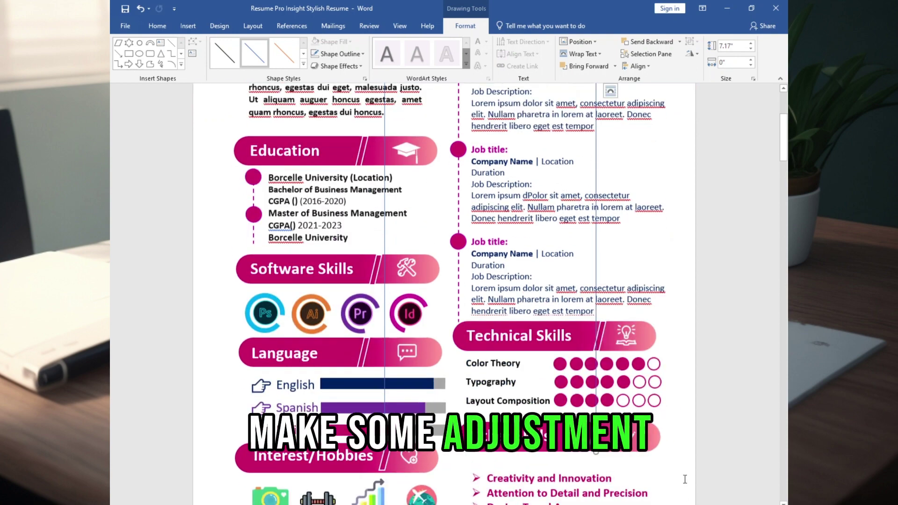
pyautogui.scroll(4, 596, 199)
pyautogui.scroll(3, 491, 211)
pyautogui.scroll(2, 426, 229)
# Shift the About/Summery slash right and check the other bars' slashes and icons.
pyautogui.click(426, 229)
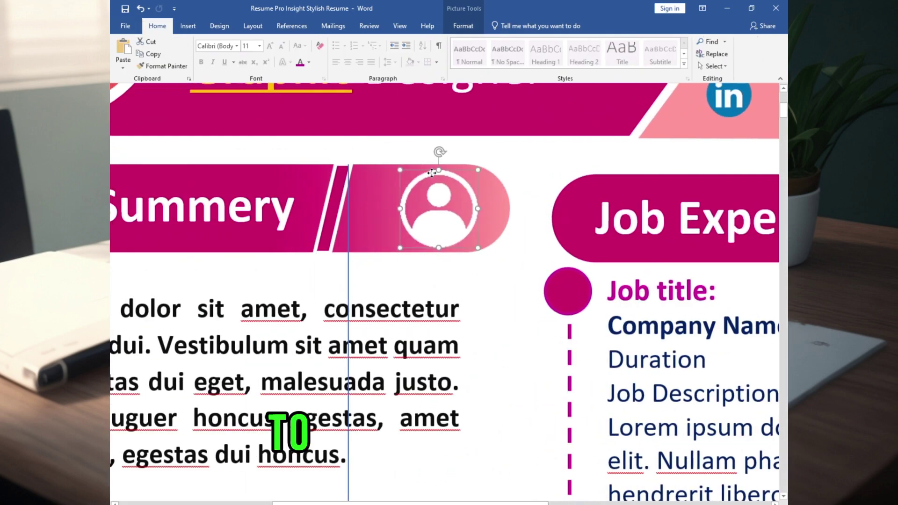
pyautogui.moveTo(338, 189); pyautogui.dragTo(367, 189)
pyautogui.scroll(-4, 400, 239)
pyautogui.click(435, 295)
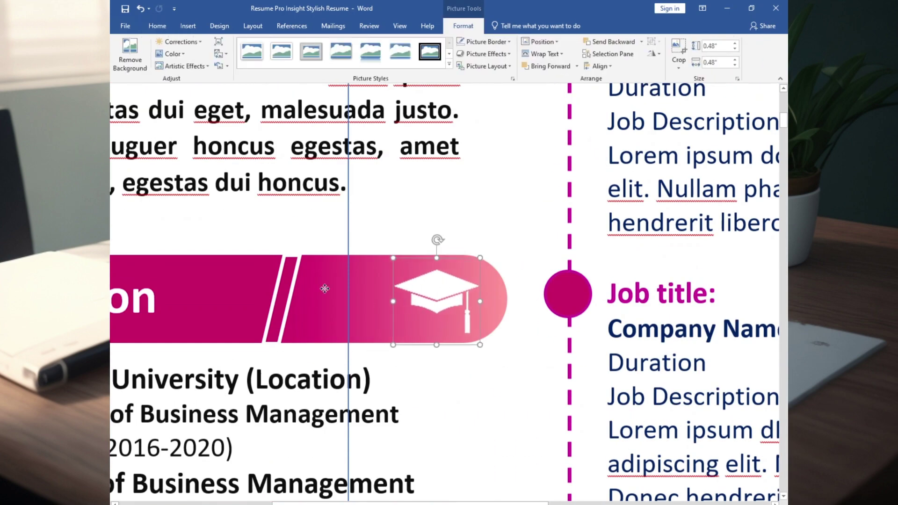
pyautogui.scroll(-4, 379, 319)
pyautogui.click(425, 240)
pyautogui.scroll(-3, 364, 264)
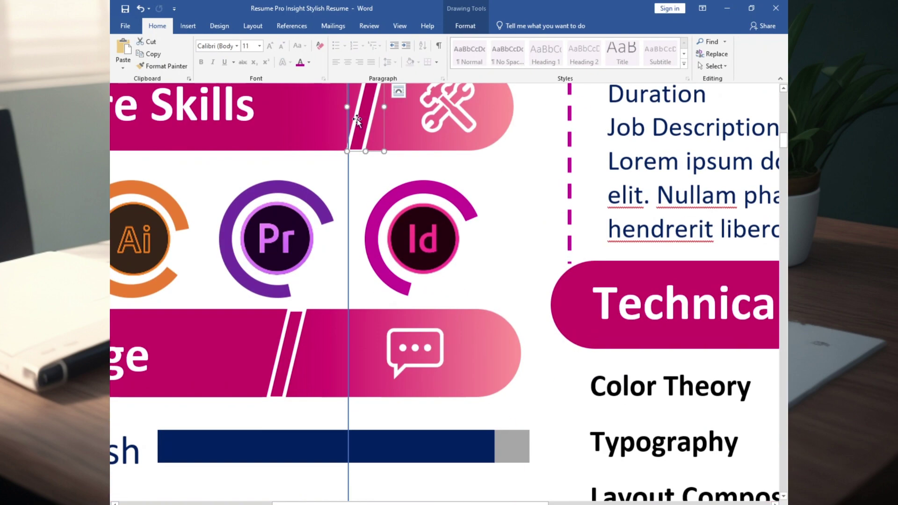
pyautogui.scroll(-1, 392, 238)
pyautogui.click(405, 213)
pyautogui.scroll(-4, 367, 259)
pyautogui.click(373, 211)
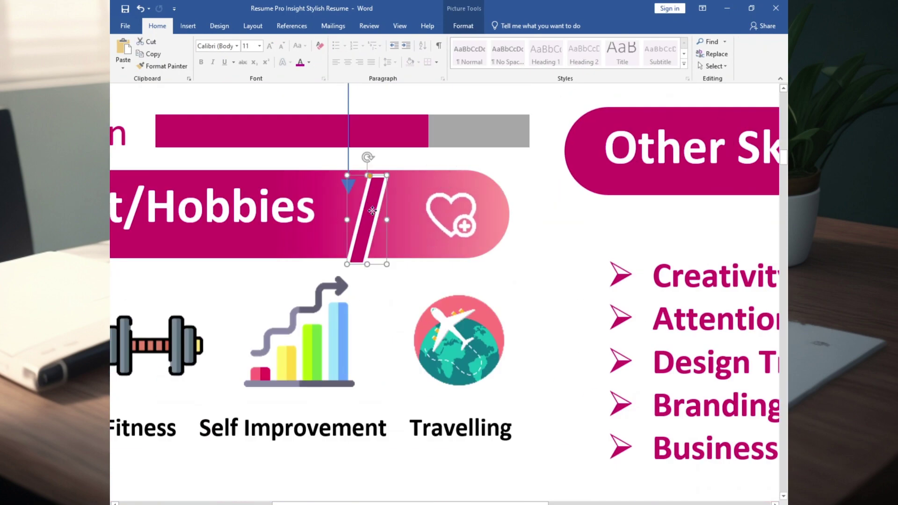
pyautogui.hscroll(5, 370, 204)
pyautogui.scroll(4, 369, 204)
pyautogui.scroll(-3, 686, 212)
pyautogui.click(686, 213)
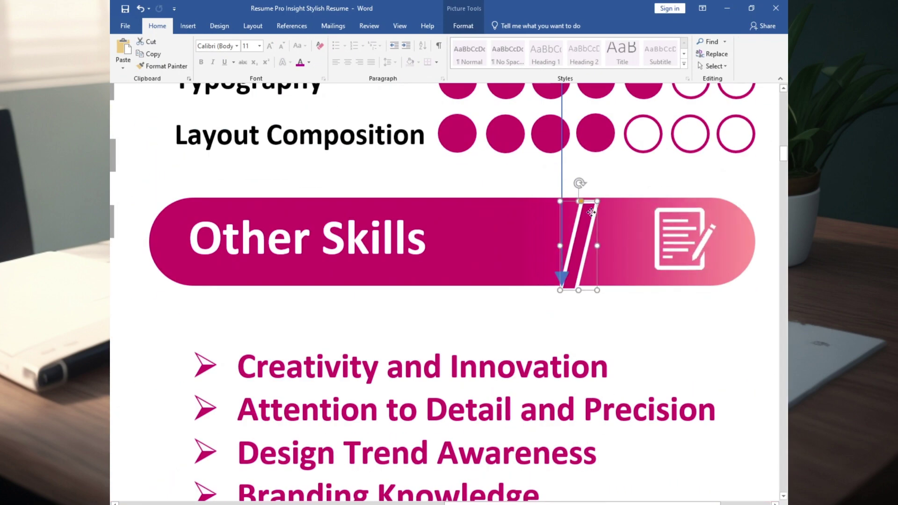
pyautogui.scroll(3, 591, 211)
pyautogui.scroll(3, 587, 213)
pyautogui.scroll(3, 642, 232)
pyautogui.click(641, 232)
pyautogui.scroll(-3, 642, 233)
pyautogui.scroll(-1, 642, 232)
pyautogui.keyDown('ctrl'); pyautogui.scroll(-5, 642, 232); pyautogui.keyUp('ctrl')
pyautogui.keyDown('ctrl'); pyautogui.scroll(4, 593, 289); pyautogui.keyUp('ctrl')
pyautogui.keyDown('ctrl'); pyautogui.scroll(-2, 593, 290); pyautogui.keyUp('ctrl')
pyautogui.scroll(3, 593, 290)
pyautogui.scroll(-5, 456, 252)
pyautogui.click(456, 253)
pyautogui.scroll(3, 456, 322)
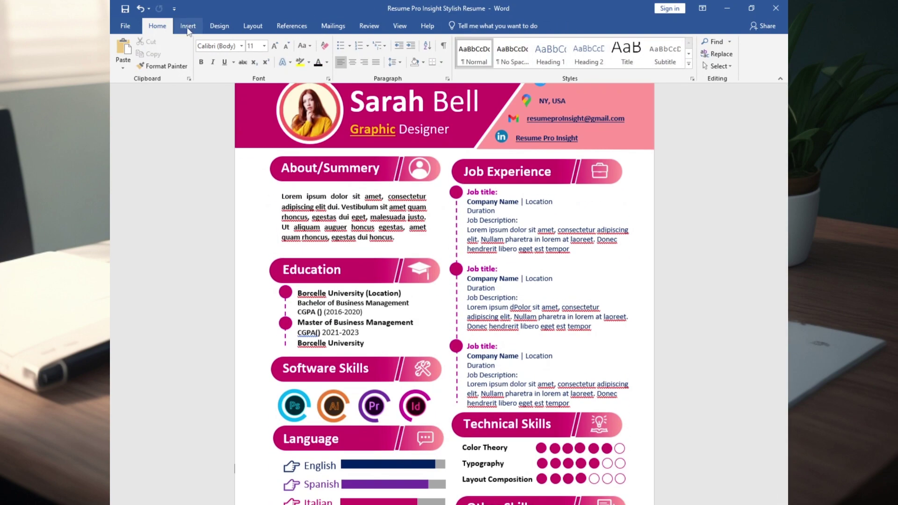
# Draw a rectangle covering the left column of the resume.
pyautogui.click(188, 25)
pyautogui.click(208, 64)
pyautogui.click(177, 118)
pyautogui.moveTo(270, 150)
pyautogui.mouseDown()
pyautogui.moveTo(446, 502)
pyautogui.moveTo(446, 441)
pyautogui.mouseUp()
pyautogui.moveTo(267, 241); pyautogui.dragTo(263, 241)
pyautogui.moveTo(358, 441); pyautogui.dragTo(358, 491)
pyautogui.moveTo(446, 243); pyautogui.dragTo(459, 242)
pyautogui.scroll(1, 400, 200)
# Give the rectangle a light pink gradient fill and send it behind text.
pyautogui.click(334, 41)
pyautogui.click(426, 399)
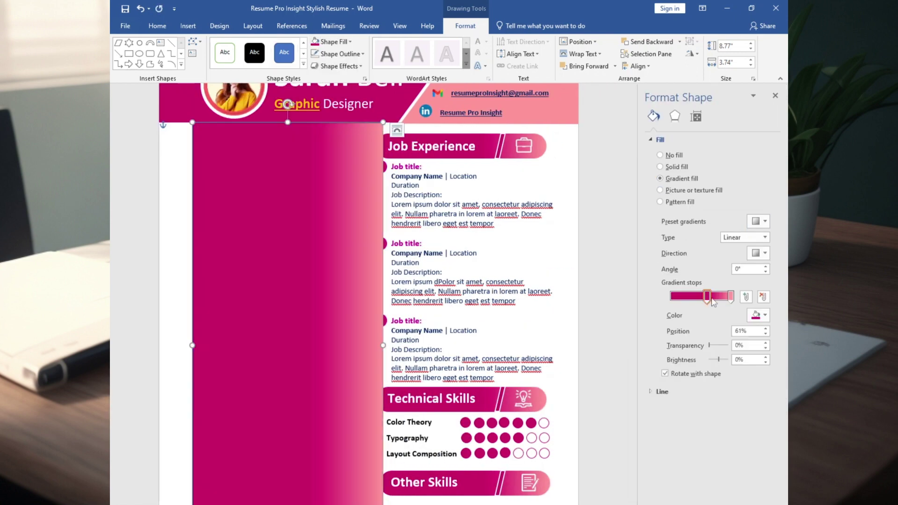
pyautogui.rightClick(342, 159)
pyautogui.click(372, 279)
pyautogui.moveTo(706, 296); pyautogui.dragTo(663, 303)
pyautogui.click(758, 315)
pyautogui.click(744, 364)
pyautogui.click(726, 296)
pyautogui.scroll(-1, 617, 279)
pyautogui.scroll(-1, 618, 279)
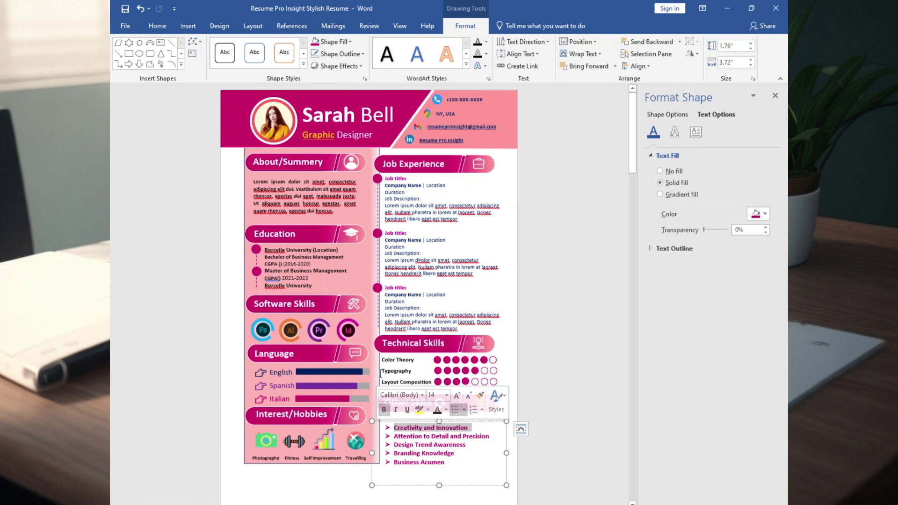
# Duplicate the pink panel behind the text of the right column.
pyautogui.click(303, 457)
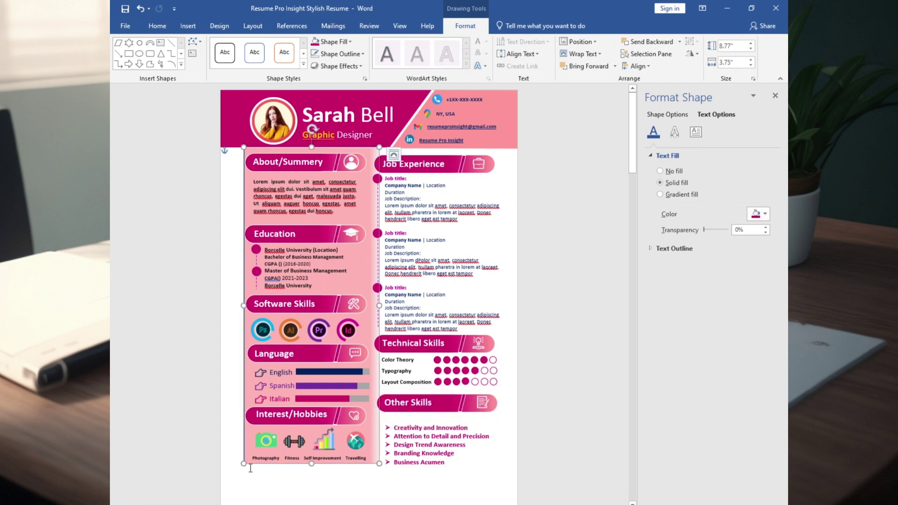
pyautogui.hotkey('ctrl', 'd')
pyautogui.rightClick(381, 149)
pyautogui.click(523, 280)
pyautogui.moveTo(316, 280); pyautogui.dragTo(449, 281)
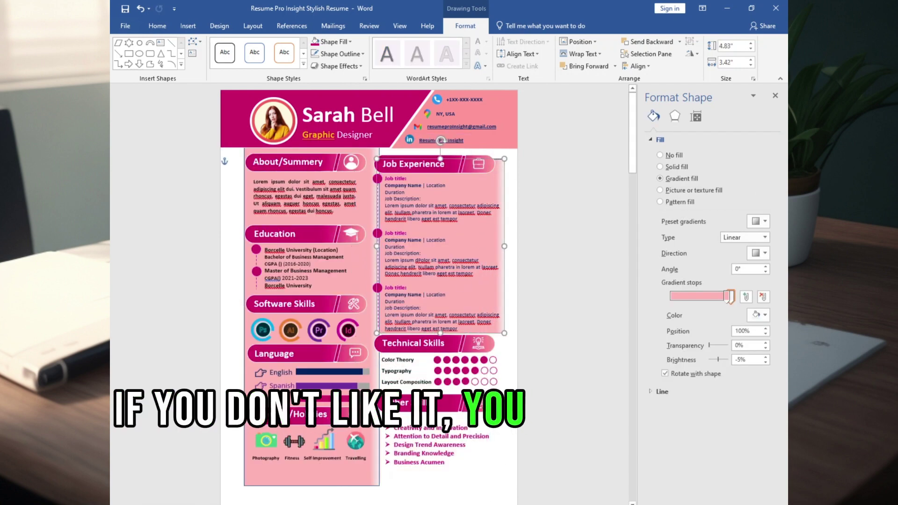
pyautogui.rightClick(247, 274)
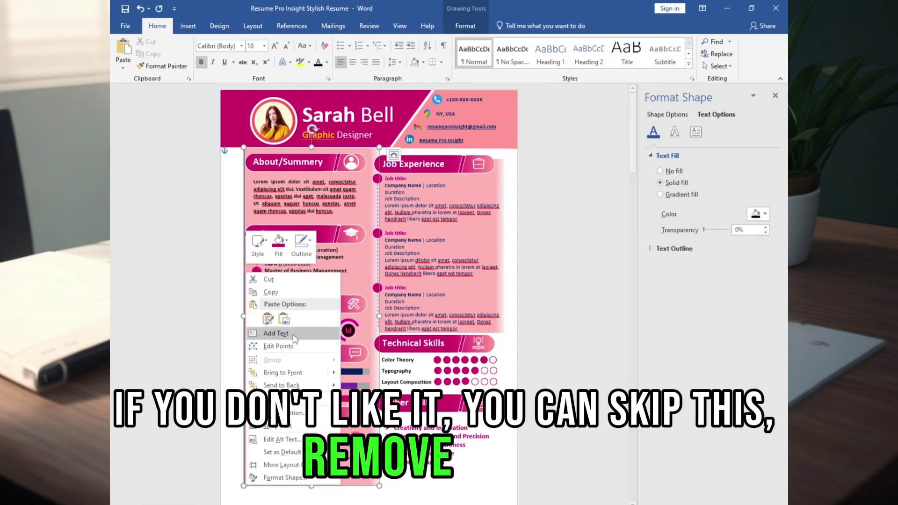
pyautogui.click(560, 276)
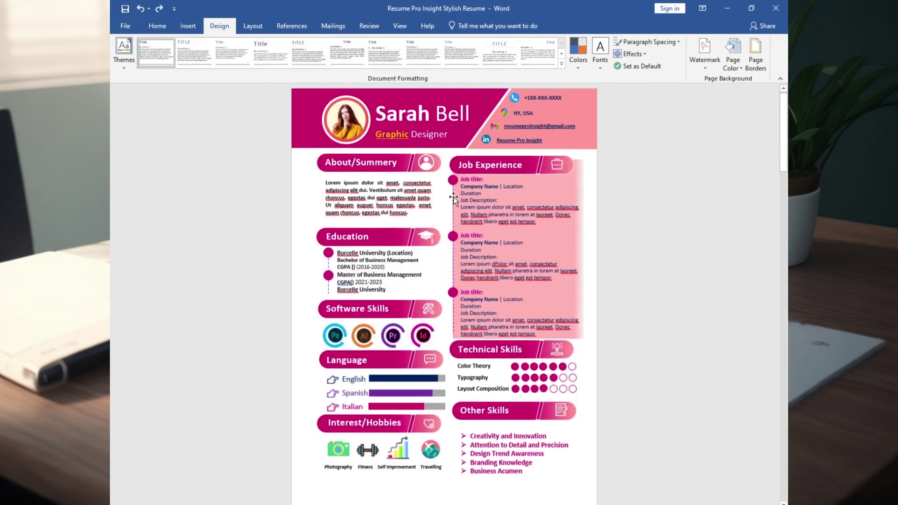
# Narrow the Job Experience box, then try a pink page colour and undo it.
pyautogui.moveTo(583, 257); pyautogui.dragTo(566, 256)
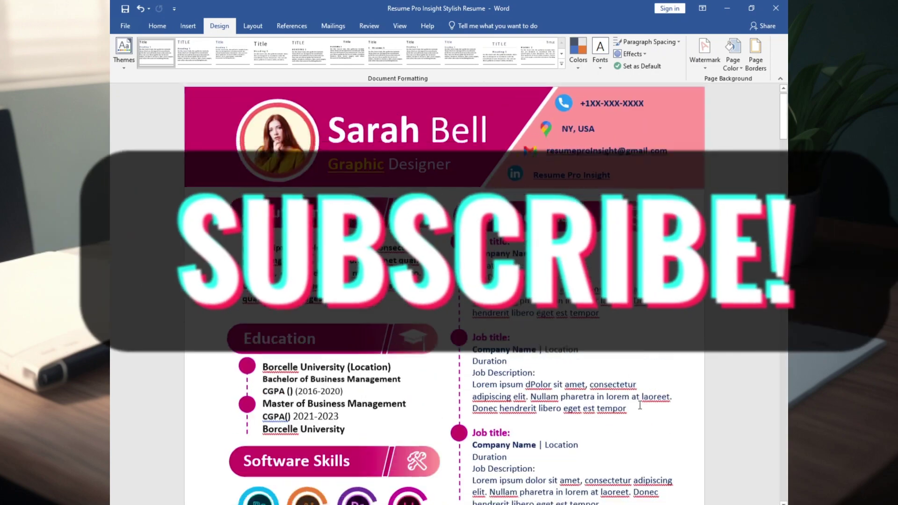
pyautogui.scroll(-3, 639, 405)
pyautogui.scroll(-3, 640, 405)
pyautogui.scroll(-5, 640, 405)
pyautogui.scroll(5, 732, 324)
pyautogui.scroll(10, 733, 325)
pyautogui.scroll(-10, 732, 324)
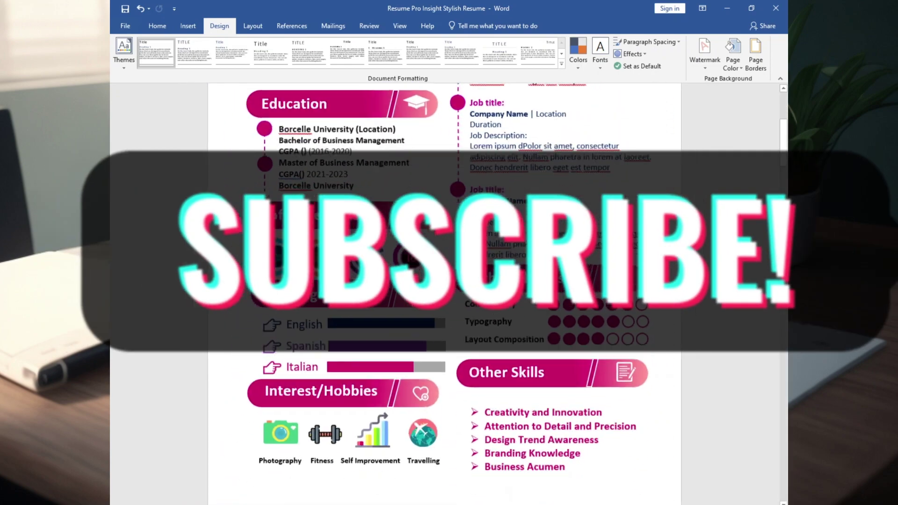
pyautogui.scroll(10, 444, 294)
pyautogui.keyDown('ctrl'); pyautogui.scroll(-3, 444, 295); pyautogui.keyUp('ctrl')
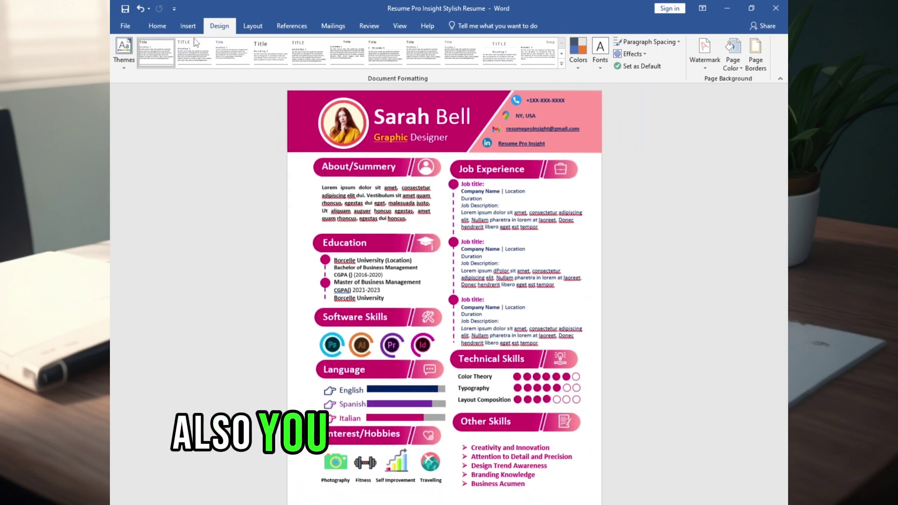
pyautogui.click(732, 52)
pyautogui.click(699, 170)
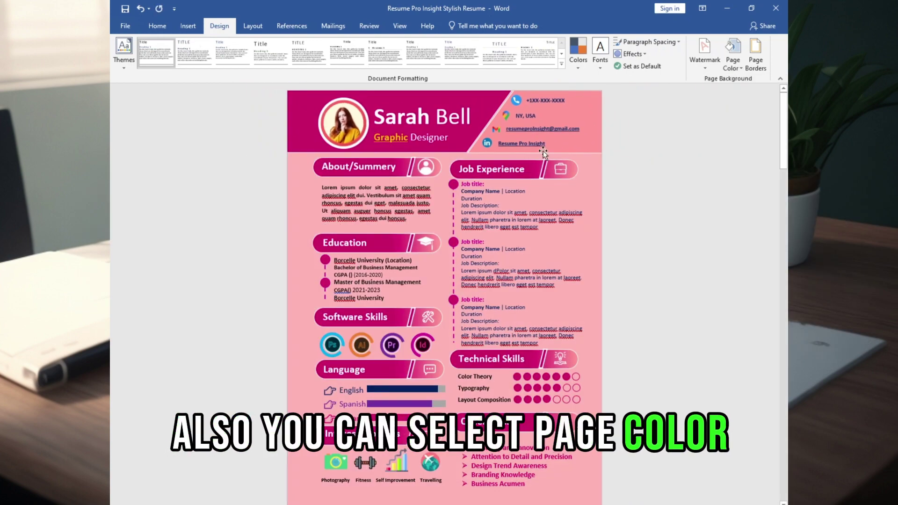
pyautogui.click(140, 8)
pyautogui.keyDown('ctrl'); pyautogui.scroll(5, 612, 372); pyautogui.keyUp('ctrl')
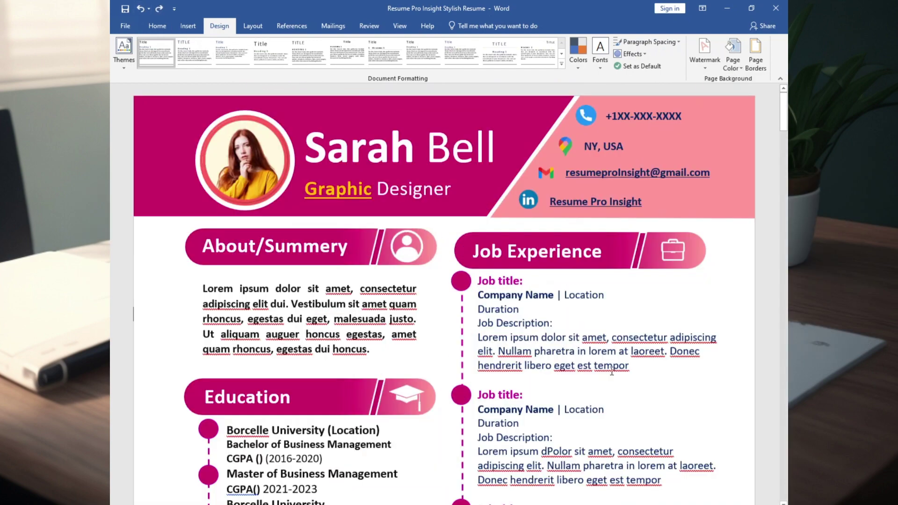
pyautogui.scroll(-5, 612, 372)
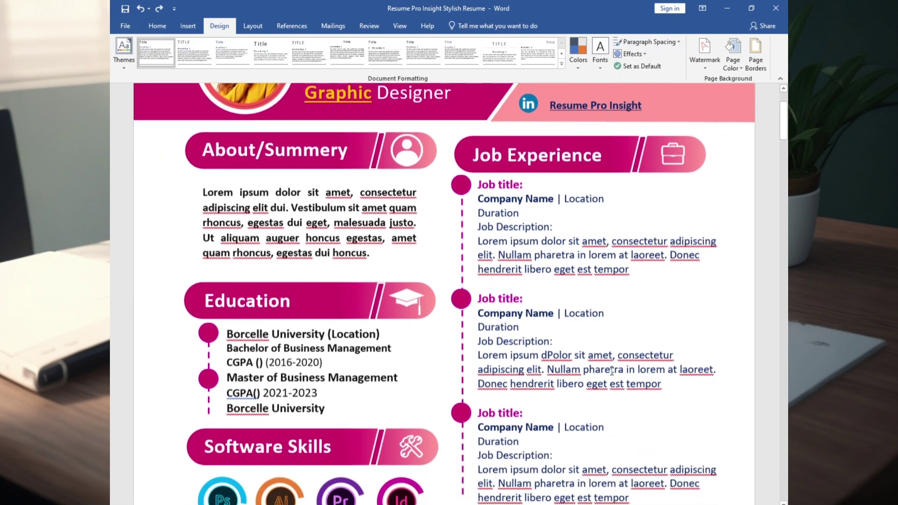
pyautogui.scroll(-1, 611, 372)
pyautogui.scroll(-1, 611, 371)
pyautogui.scroll(-1, 611, 373)
pyautogui.scroll(-1, 610, 375)
pyautogui.scroll(-1, 610, 375)
pyautogui.scroll(-1, 610, 374)
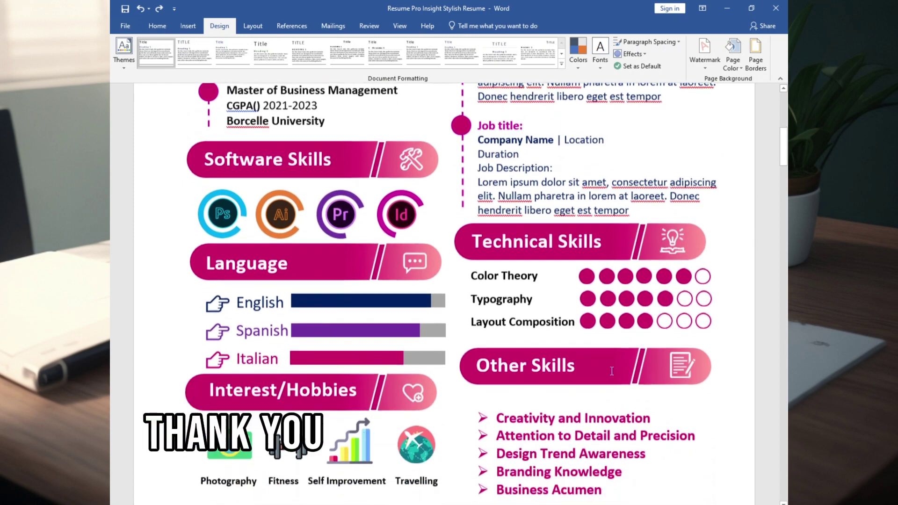
pyautogui.scroll(-1, 611, 373)
pyautogui.scroll(-1, 612, 372)
pyautogui.scroll(2, 612, 372)
pyautogui.scroll(4, 612, 372)
pyautogui.scroll(4, 612, 371)
pyautogui.scroll(2, 612, 372)
pyautogui.scroll(-1, 612, 371)
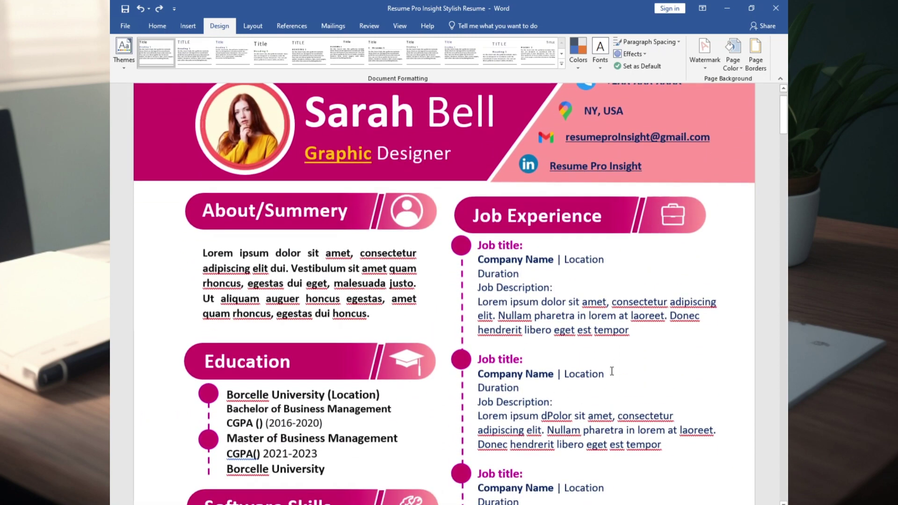
pyautogui.scroll(-2, 612, 372)
pyautogui.scroll(-2, 611, 372)
pyautogui.scroll(-1, 612, 372)
pyautogui.scroll(-3, 611, 371)
pyautogui.scroll(-1, 612, 373)
pyautogui.scroll(-2, 612, 372)
pyautogui.scroll(-2, 611, 372)
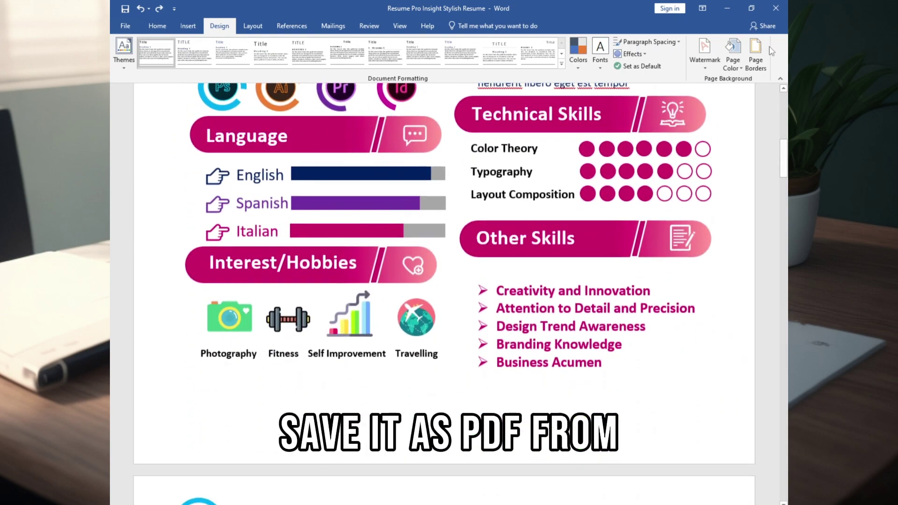